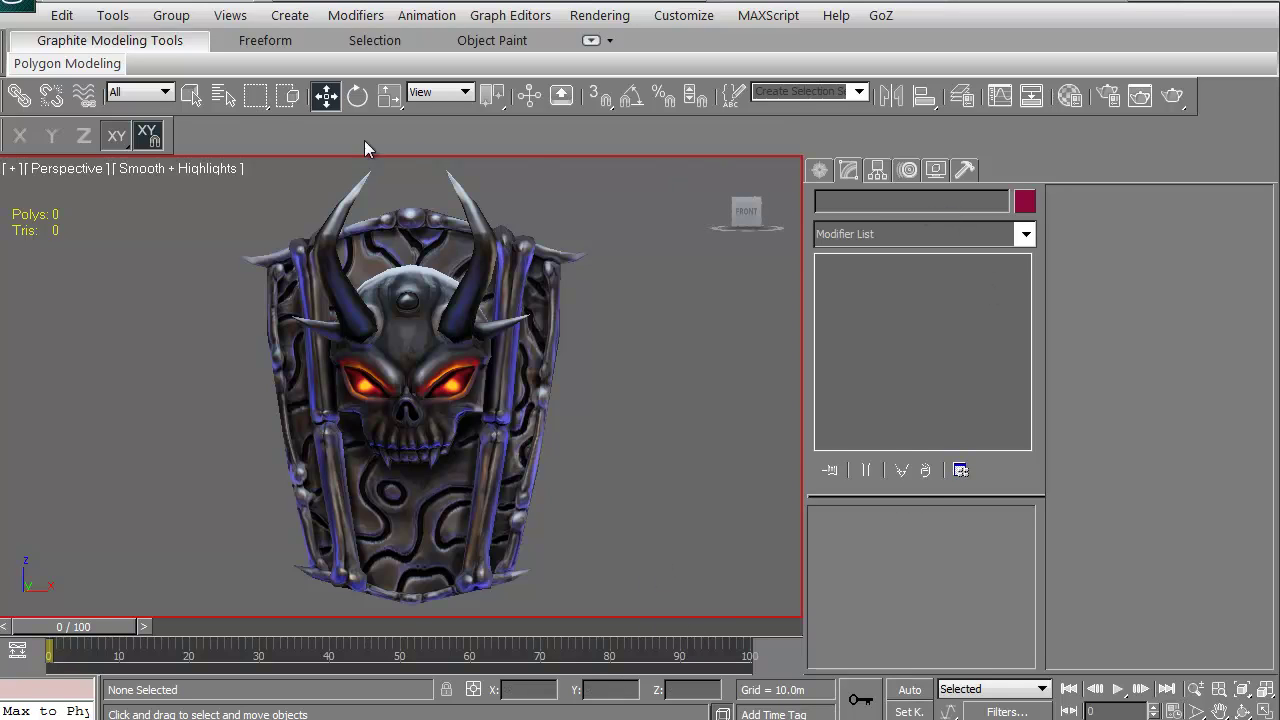
- Select the skull shield model and examine its shape and edges from several angles
left_click(464, 467)
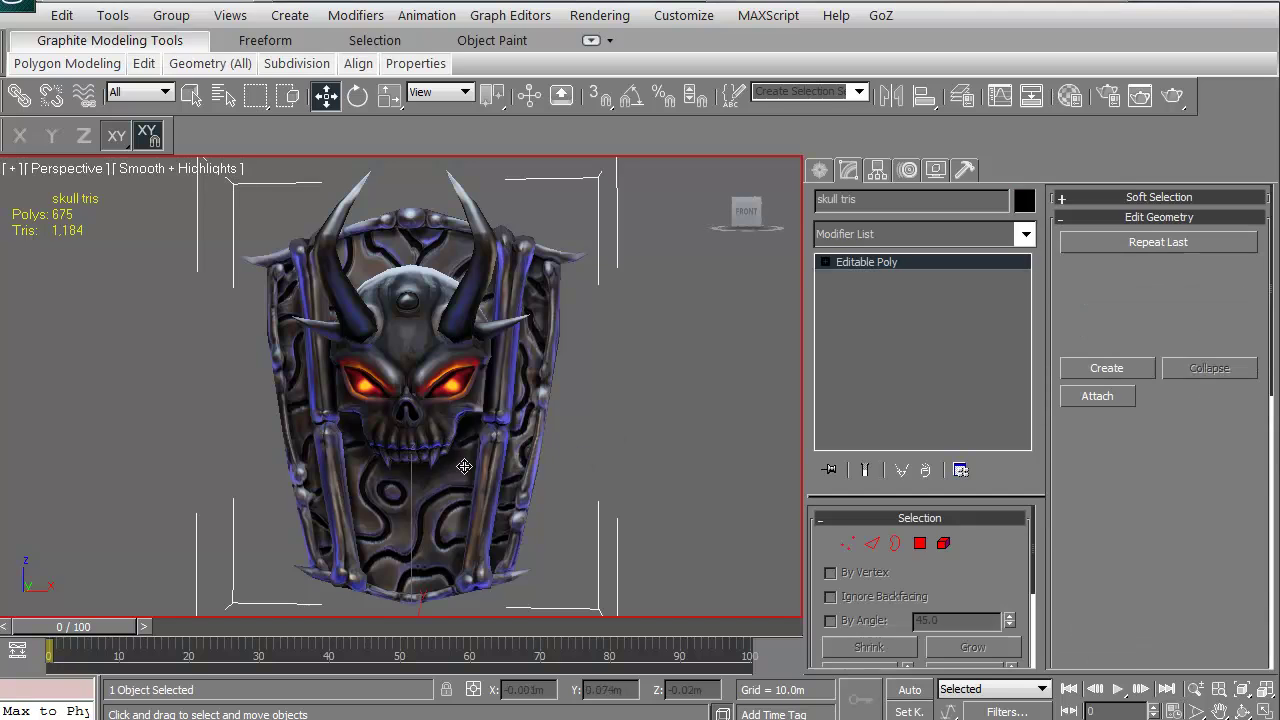
key("ctrl+r")
left_click_drag(412, 466, 412, 432)
key("F4")
key("F4")
left_click_drag(357, 476, 425, 470)
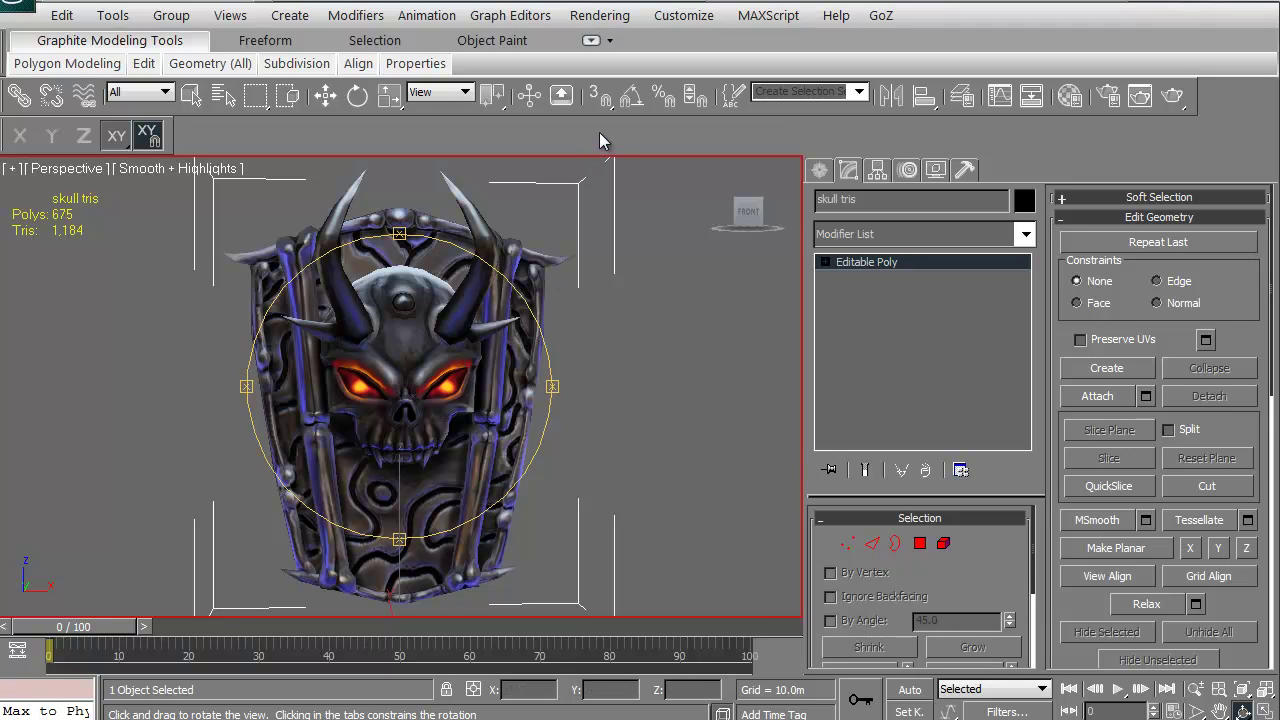
left_click_drag(341, 421, 377, 424)
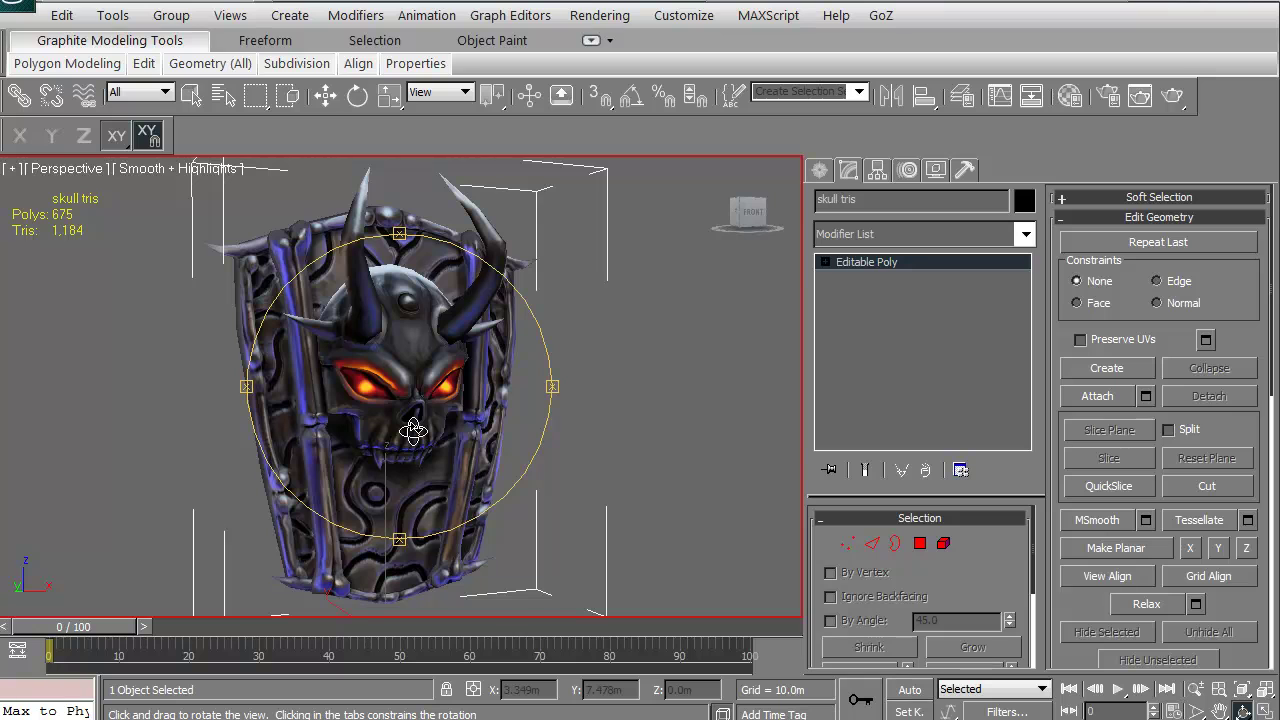
left_click_drag(413, 430, 342, 459)
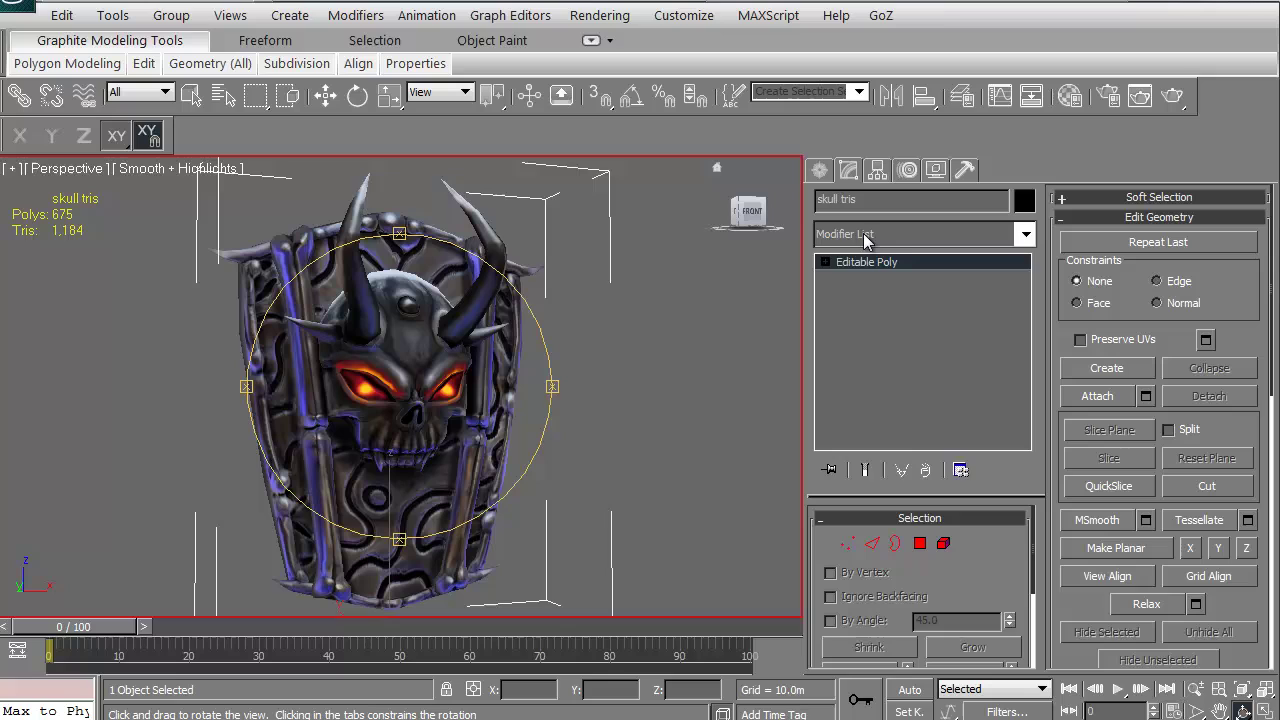
- Add an Unwrap UVW modifier to the shield and open the UV editor in an enlarged window
left_click(1026, 234)
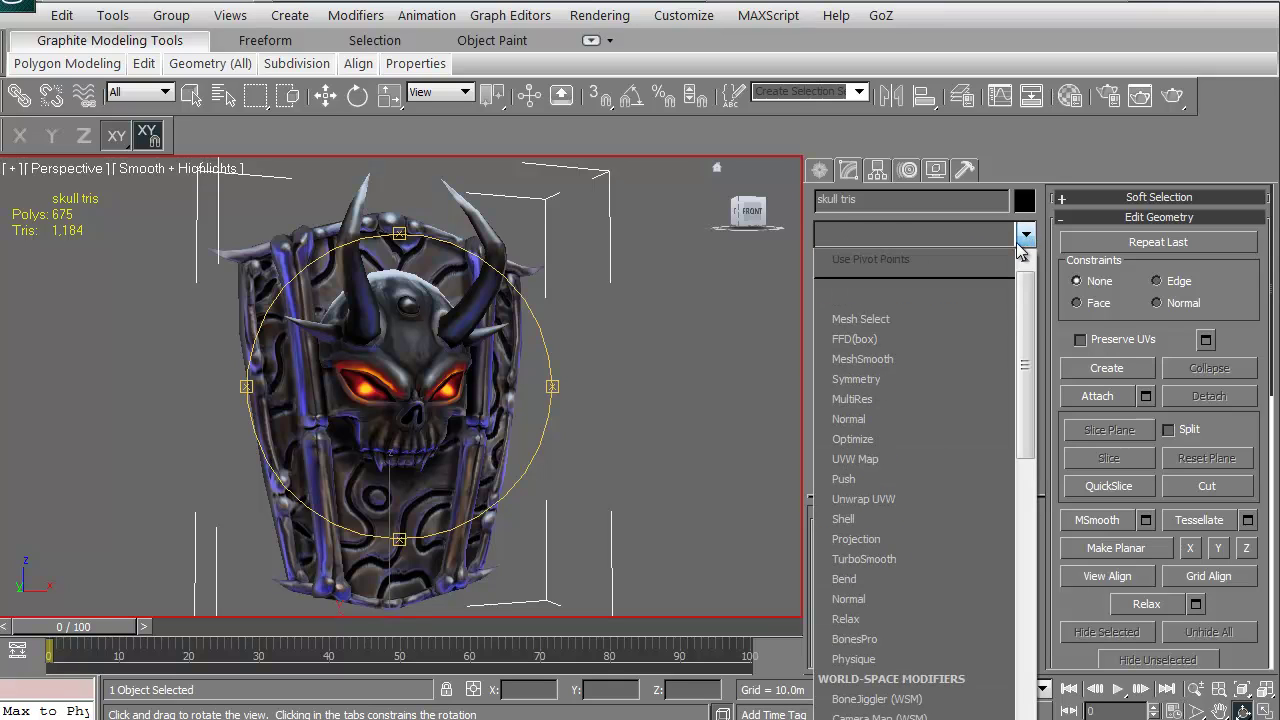
scroll(1026, 300, "down", 2)
scroll(1027, 308, "down", 1)
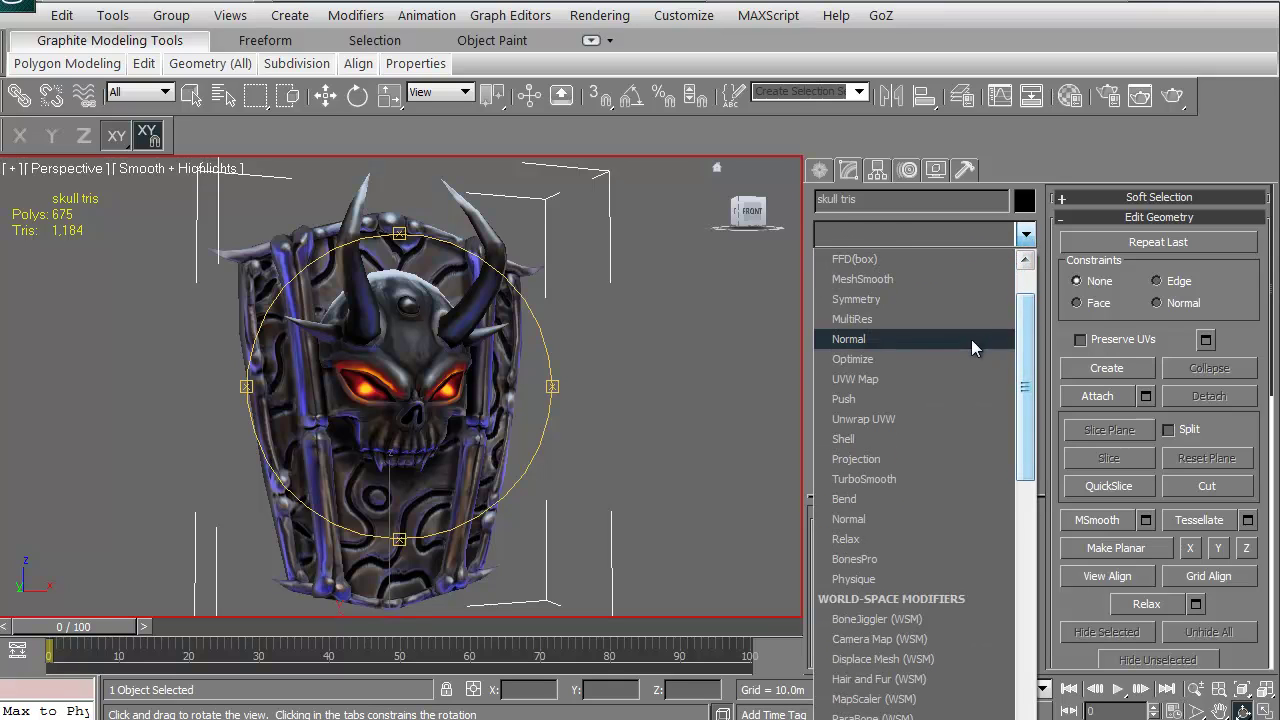
left_click(864, 419)
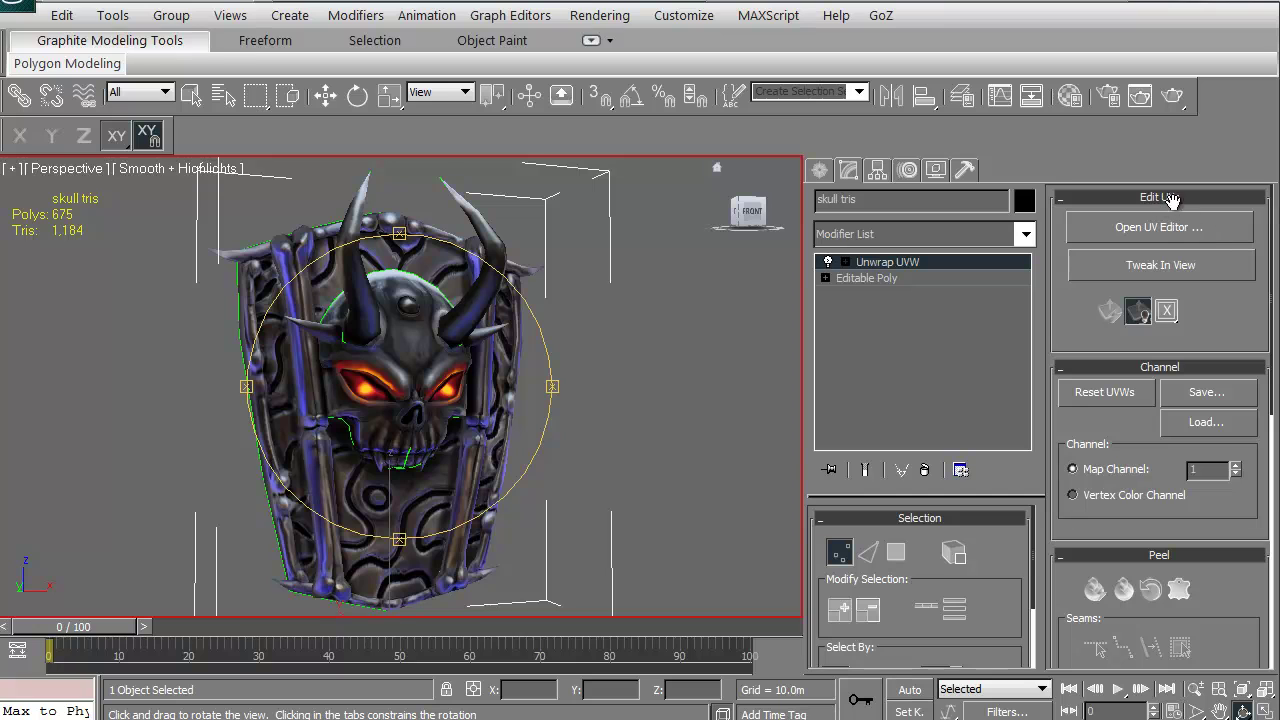
left_click(1155, 229)
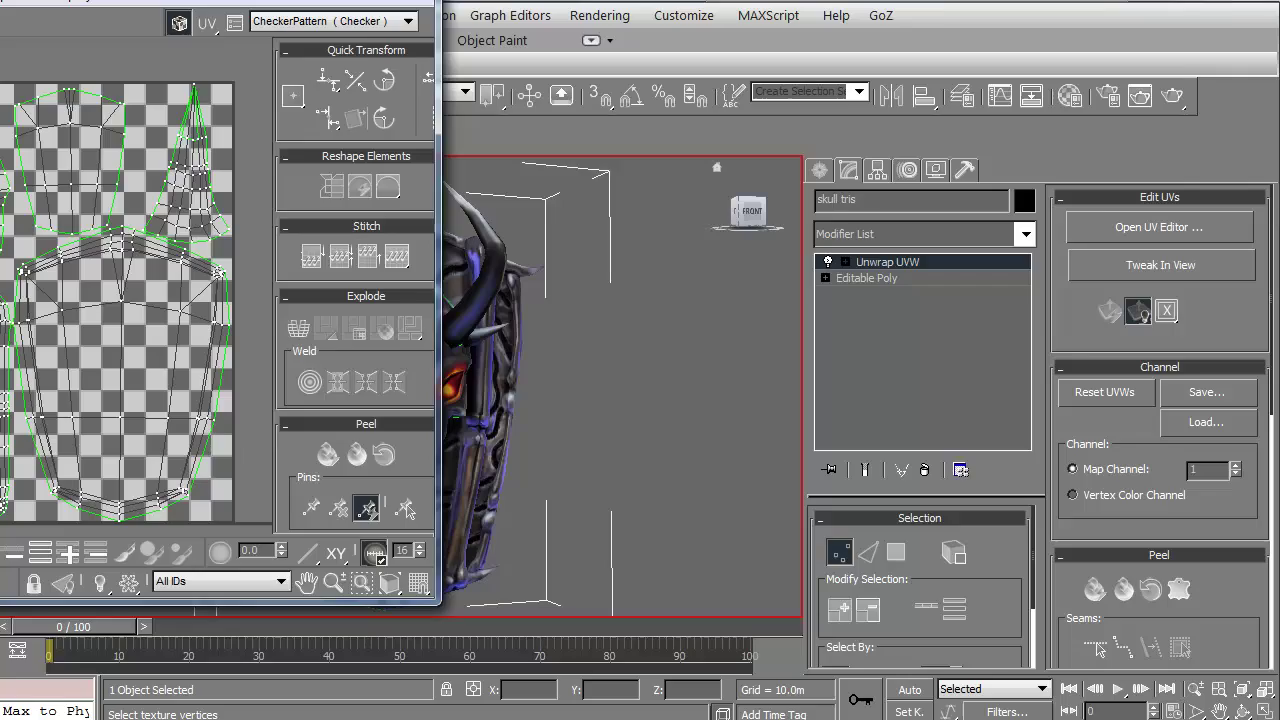
left_click_drag(119, 0, 600, 8)
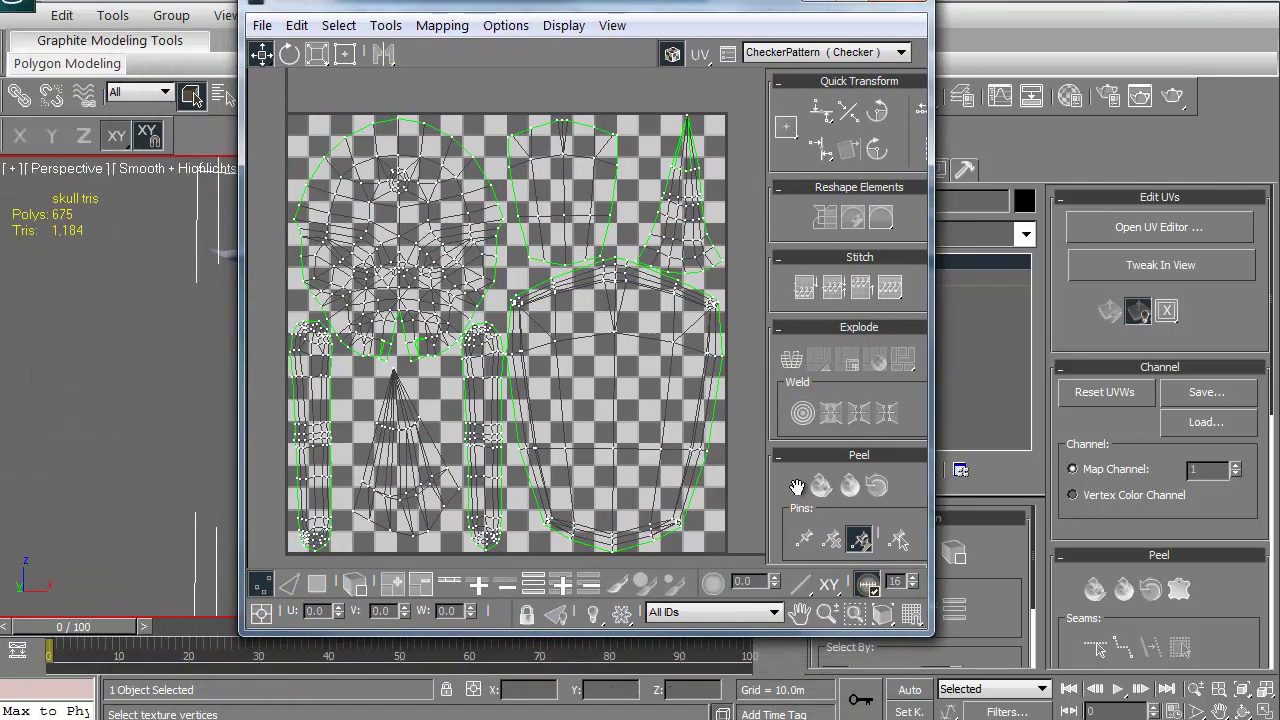
left_click_drag(910, 627, 1012, 703)
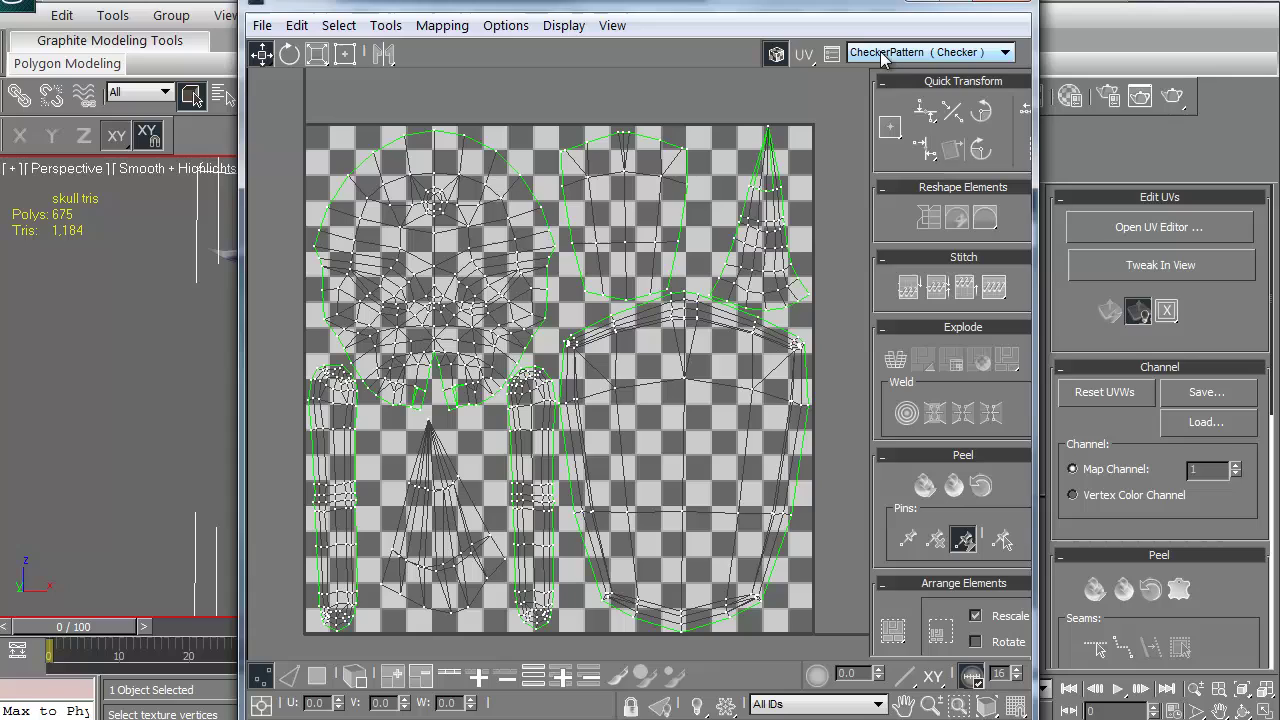
- Display the DarkLordShield_d.tga map behind the UVs and arrange the editor so the whole shield model stays in view beside it
left_click(1003, 54)
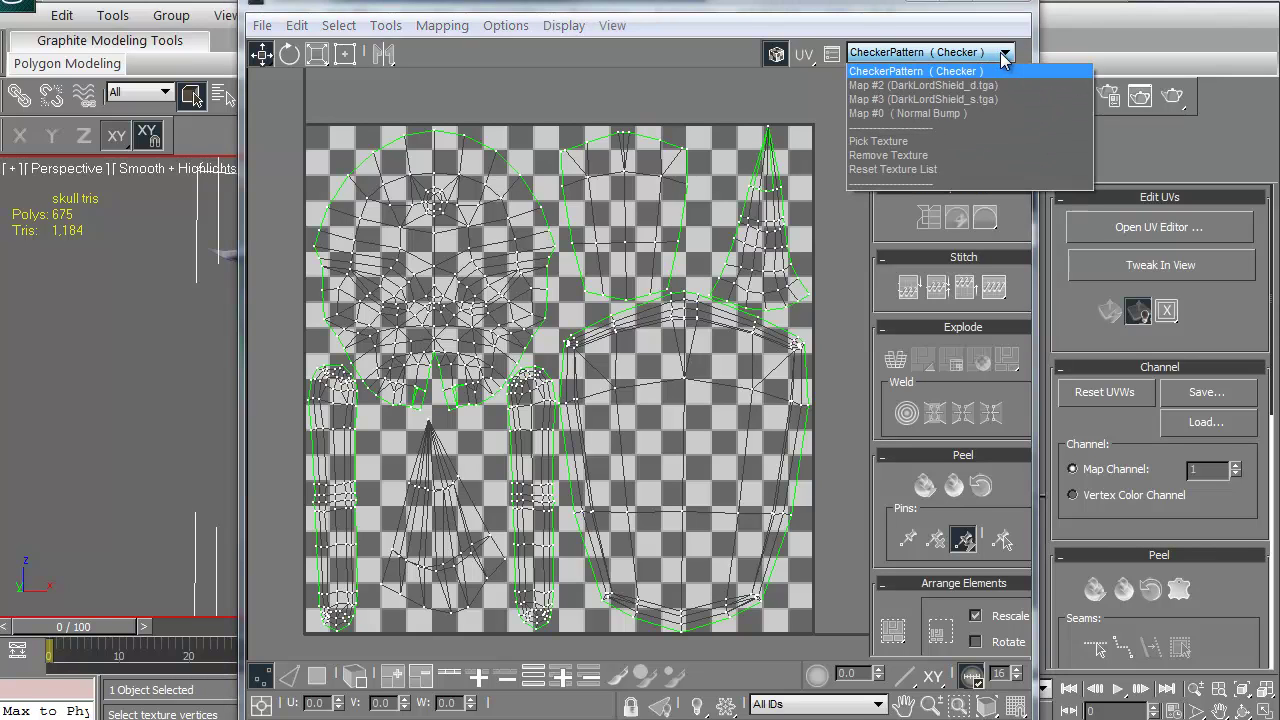
left_click(960, 86)
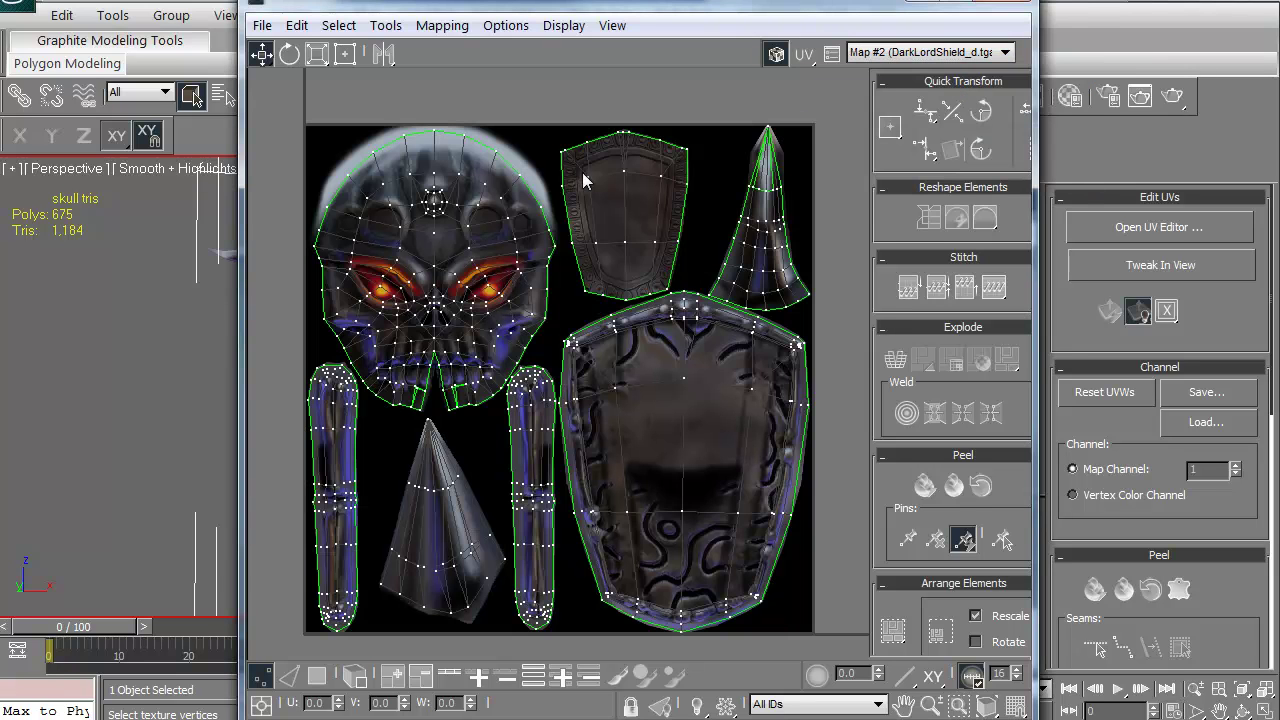
left_click_drag(512, 3, 636, 9)
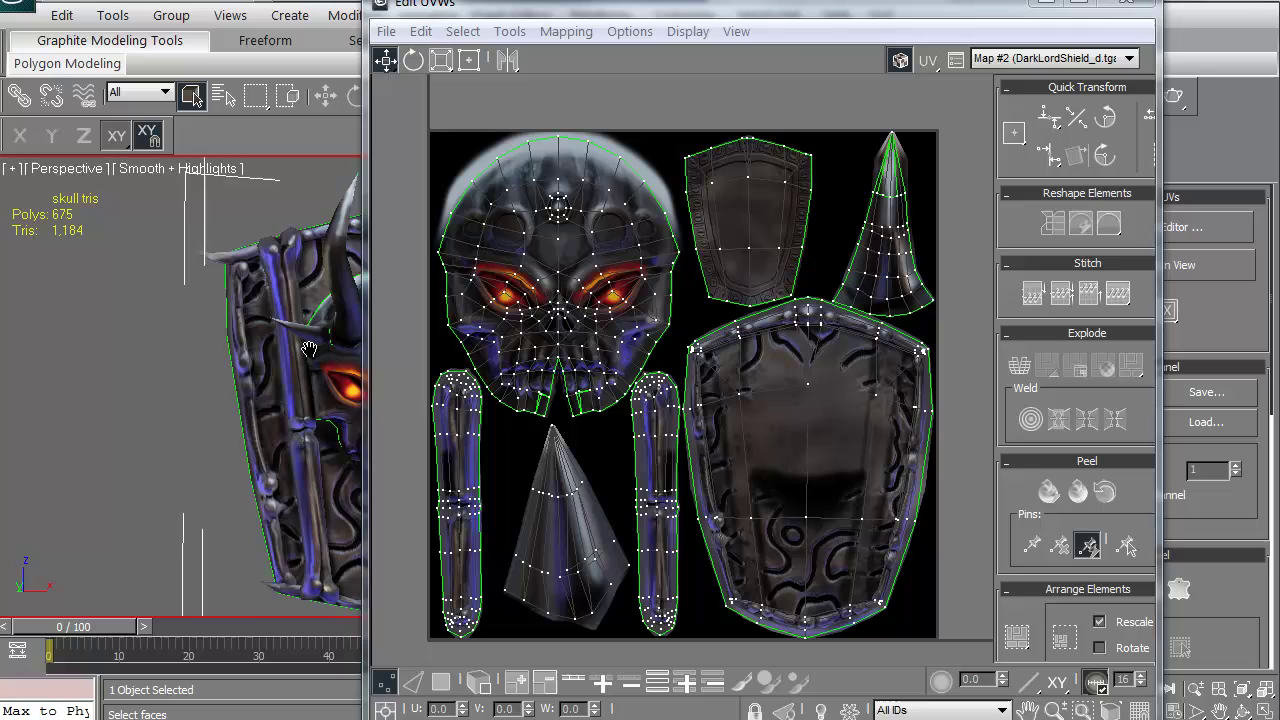
middle_click_drag(274, 265, 125, 347)
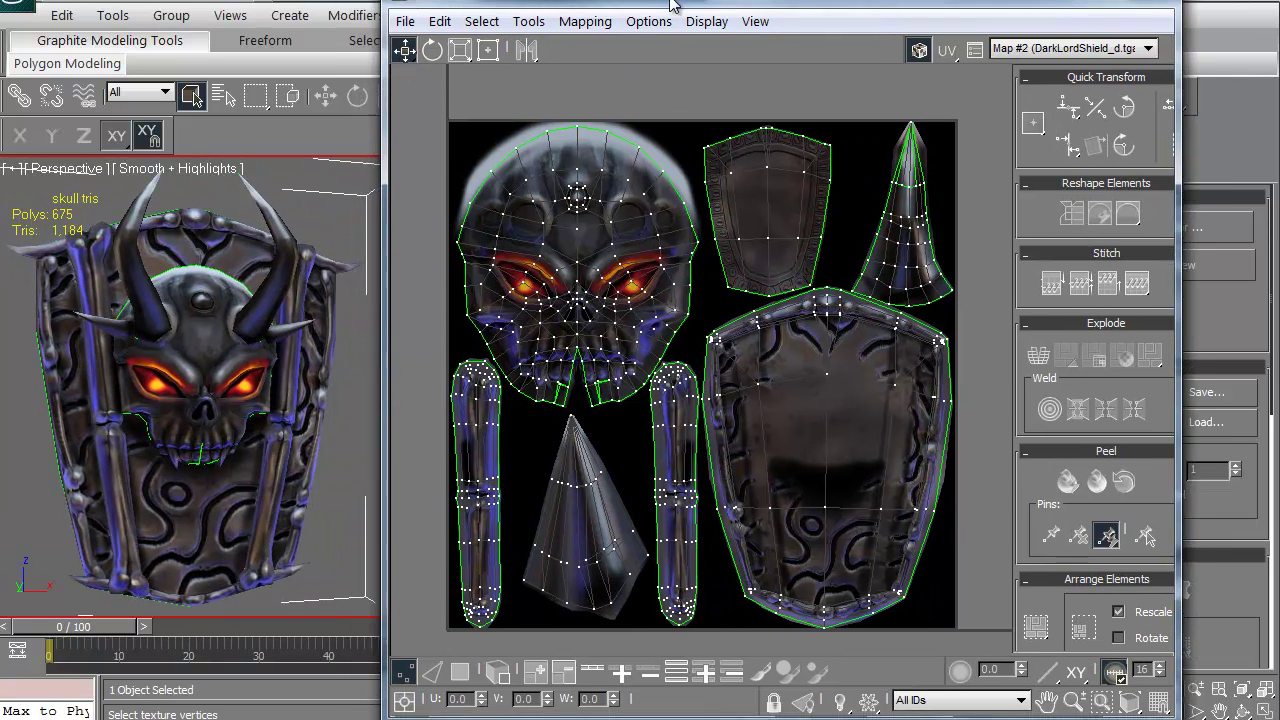
left_click_drag(648, 15, 680, 2)
middle_click_drag(805, 318, 819, 317)
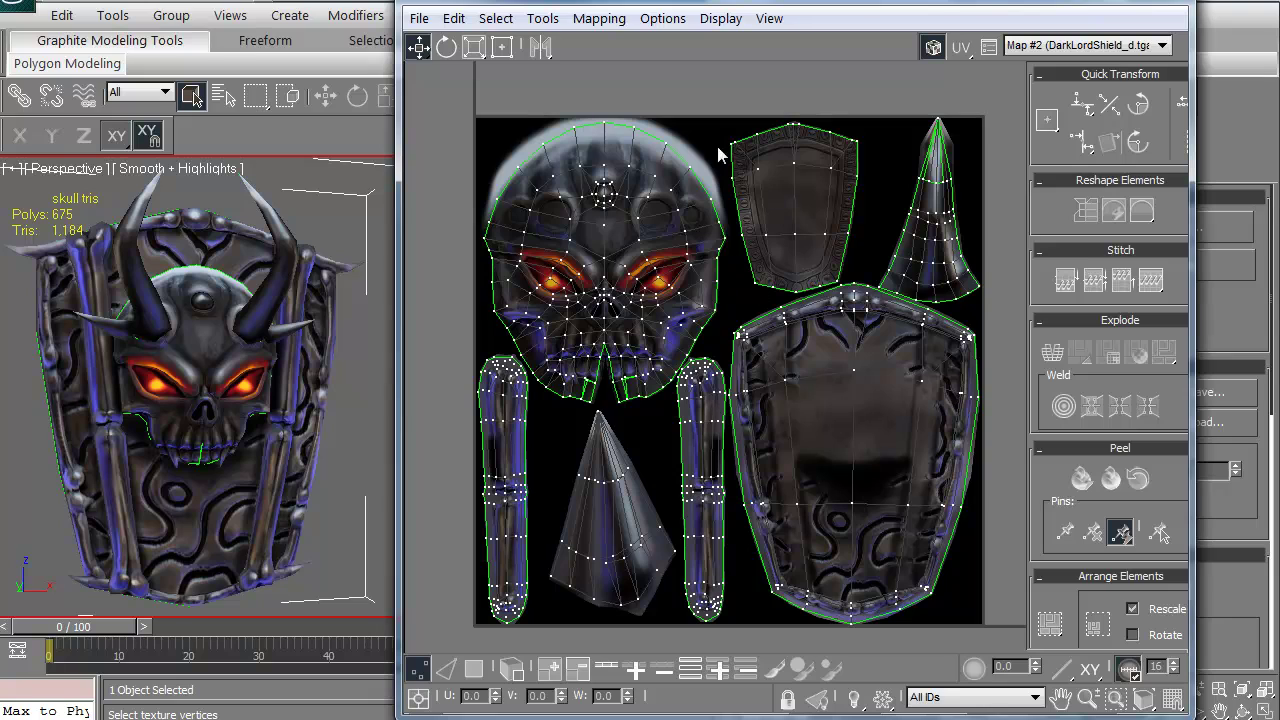
- Hide the background texture in the UV editor and look over the bare UV islands
left_click(932, 47)
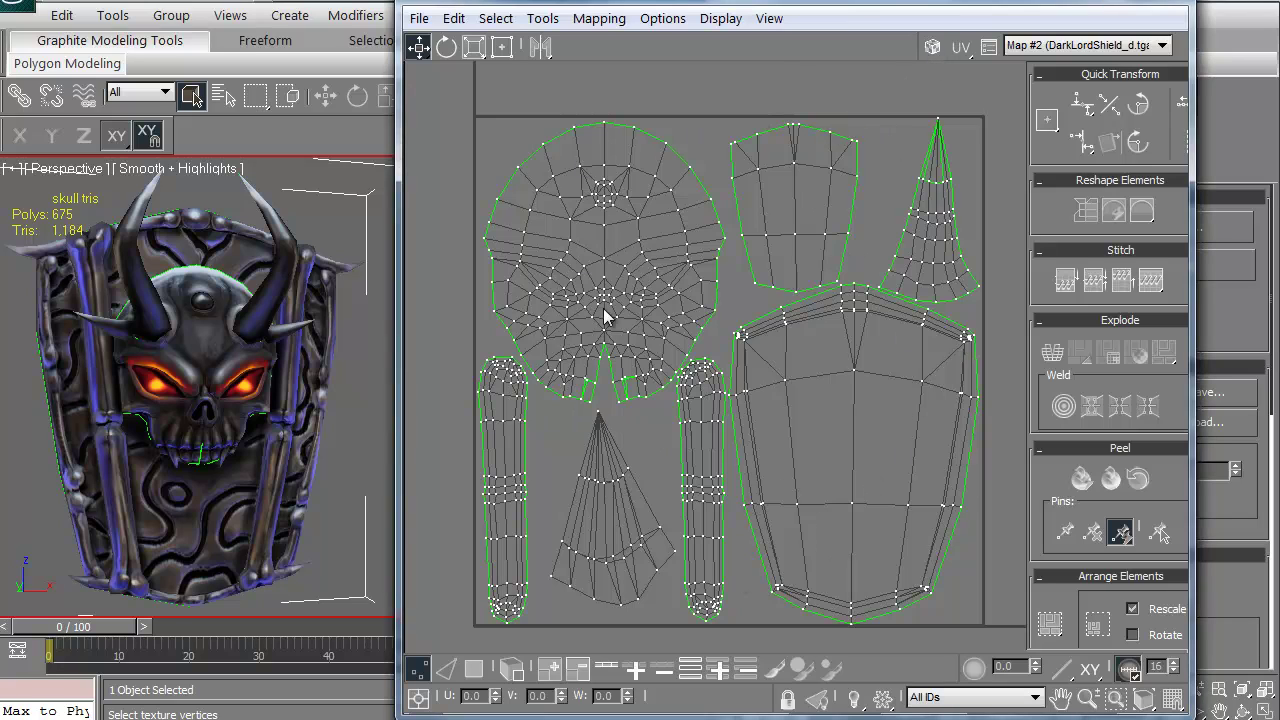
middle_click_drag(690, 425, 740, 398)
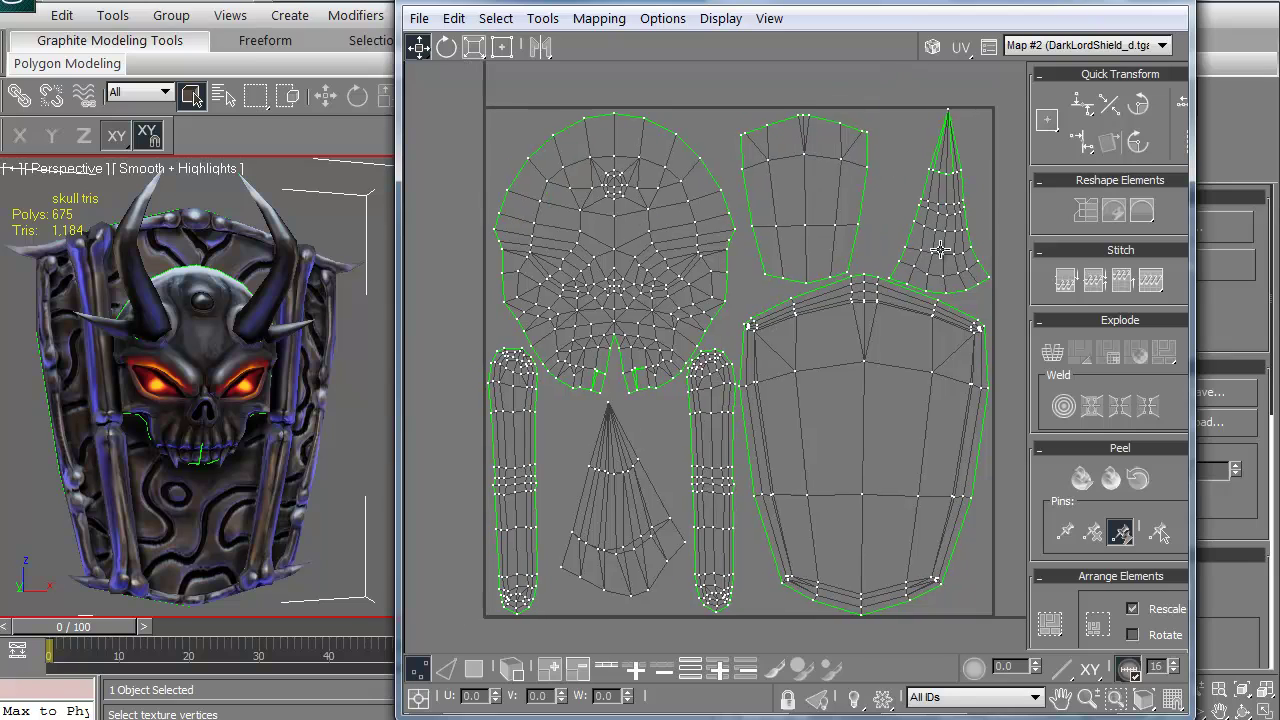
middle_click_drag(940, 250, 848, 240)
middle_click_drag(537, 296, 631, 301)
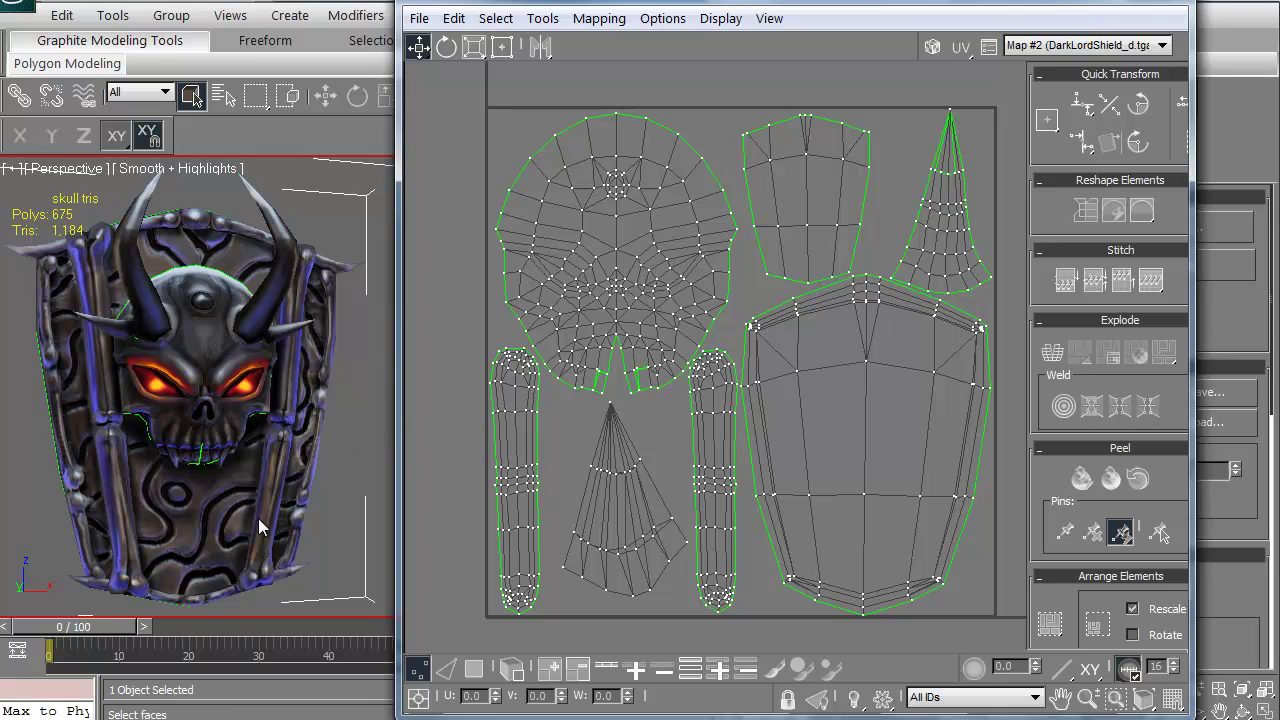
middle_click_drag(608, 373, 611, 362)
- Examine the split UV vertices on both sides of the jaw gap in the skull island
scroll(611, 362, "up", 8)
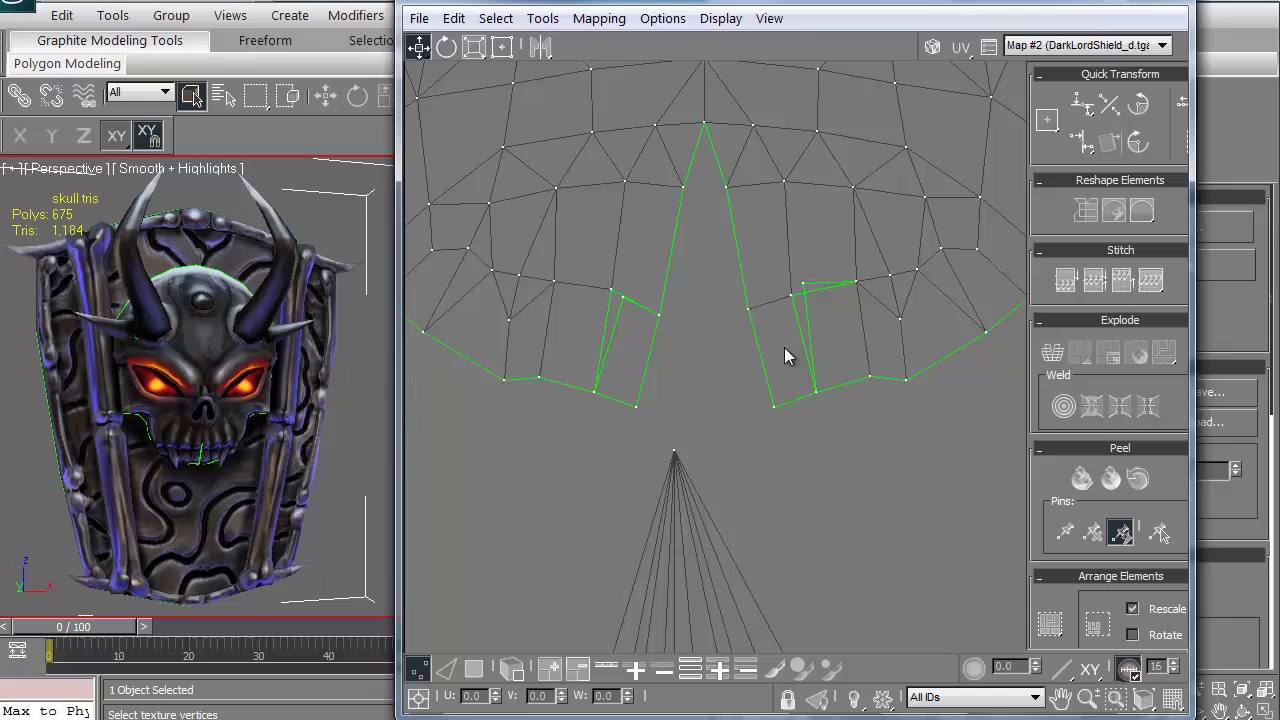
left_click(806, 284)
middle_click_drag(724, 360, 694, 382)
scroll(666, 400, "down", 2)
scroll(669, 393, "up", 2)
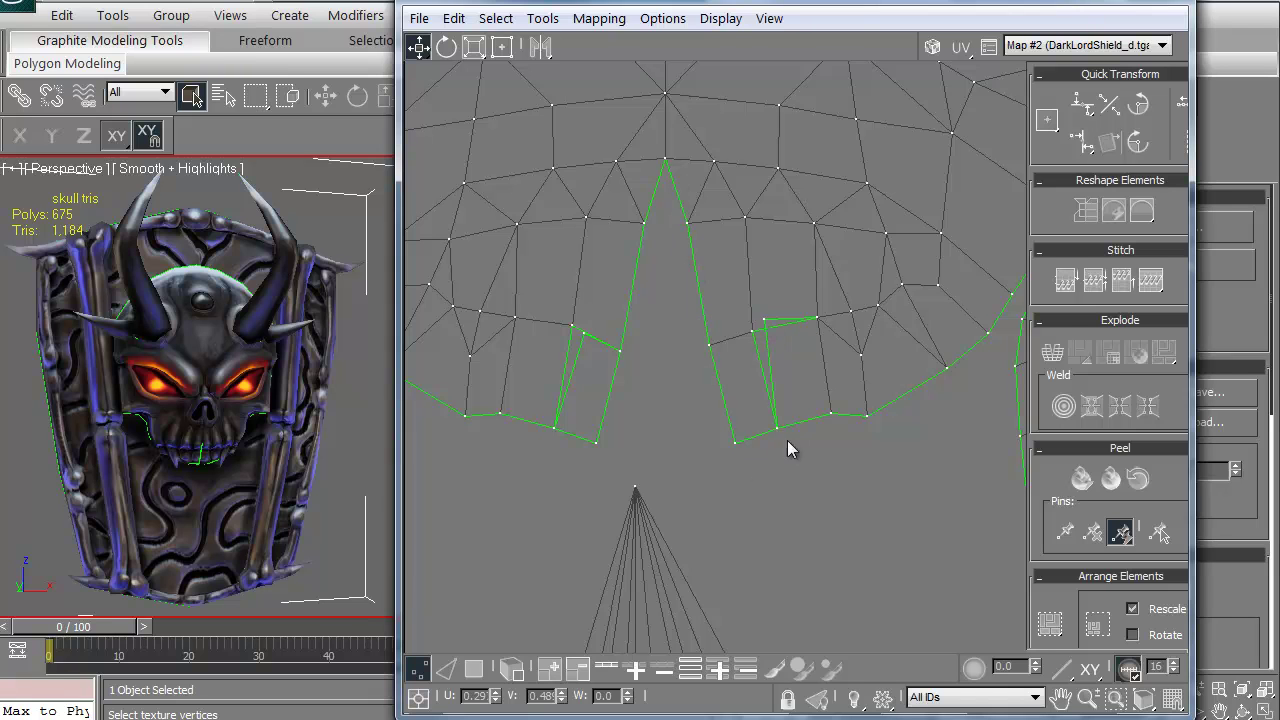
scroll(726, 309, "down", 8)
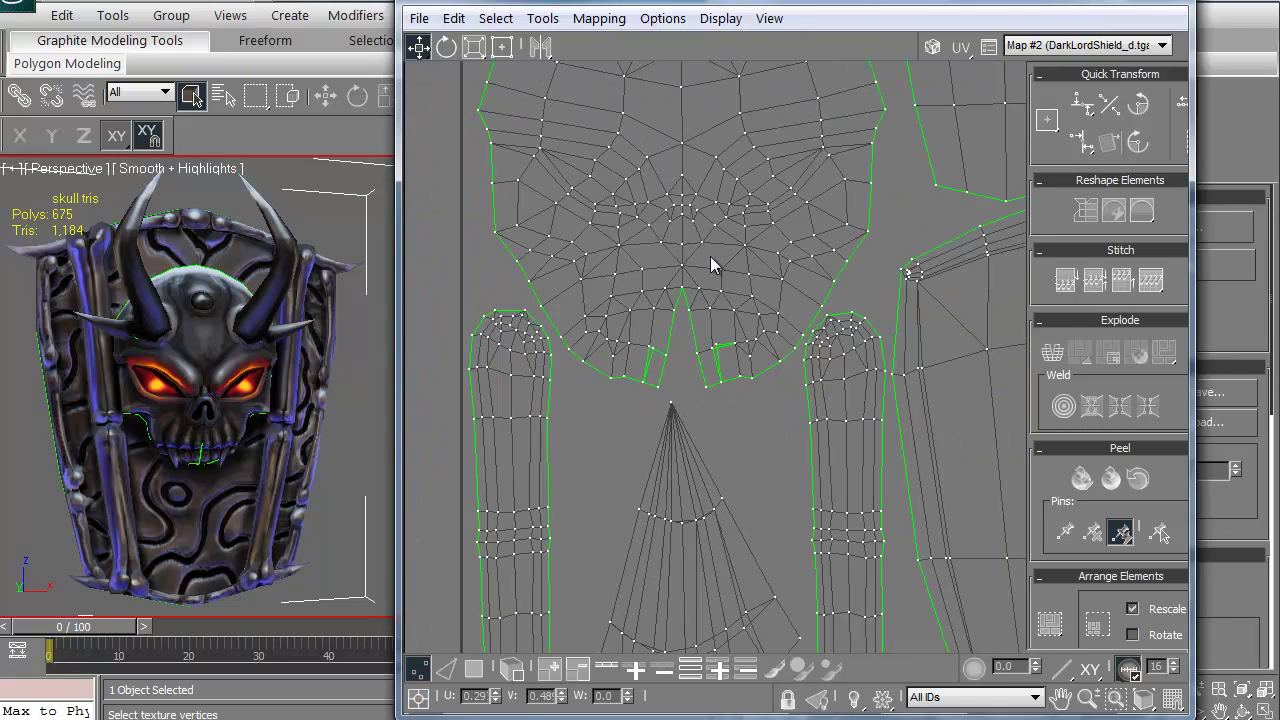
scroll(730, 230, "up", 2)
scroll(756, 172, "down", 2)
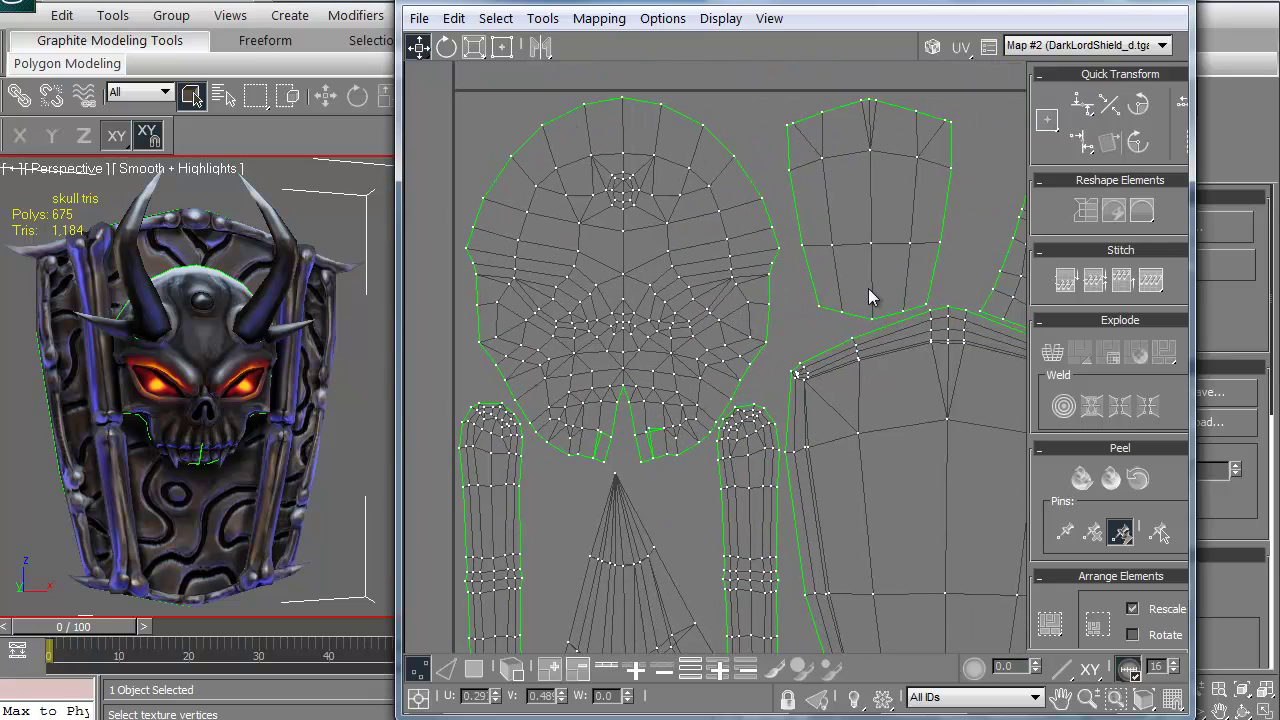
scroll(745, 343, "up", 5)
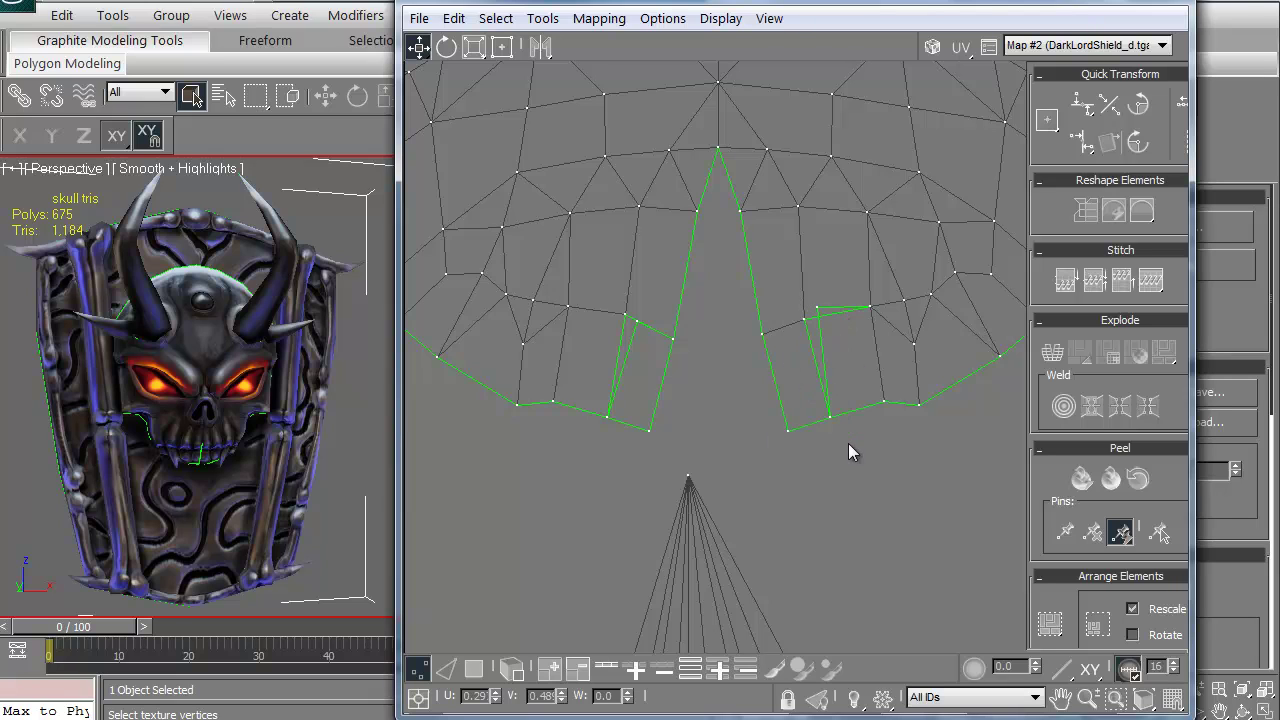
middle_click_drag(848, 443, 799, 488)
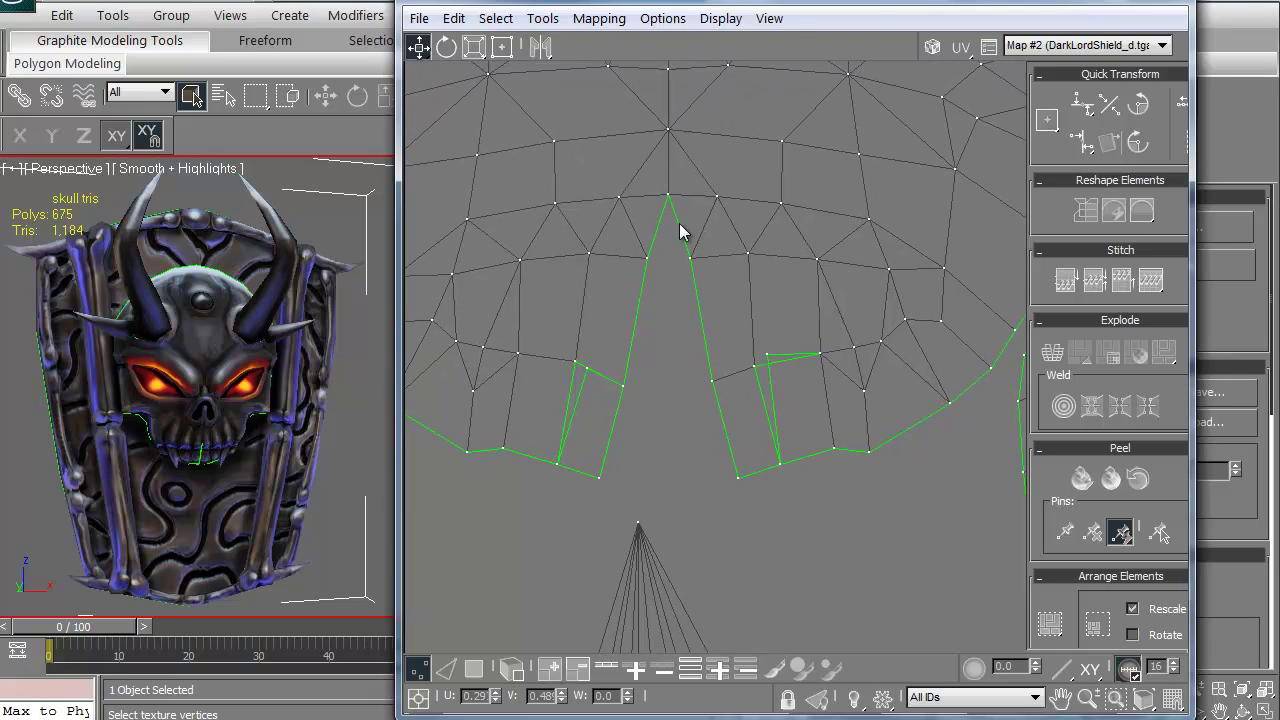
- Target-weld the split UV vertices on both sides of the skull island's jaw gap to their neighbouring vertices
left_click(543, 19)
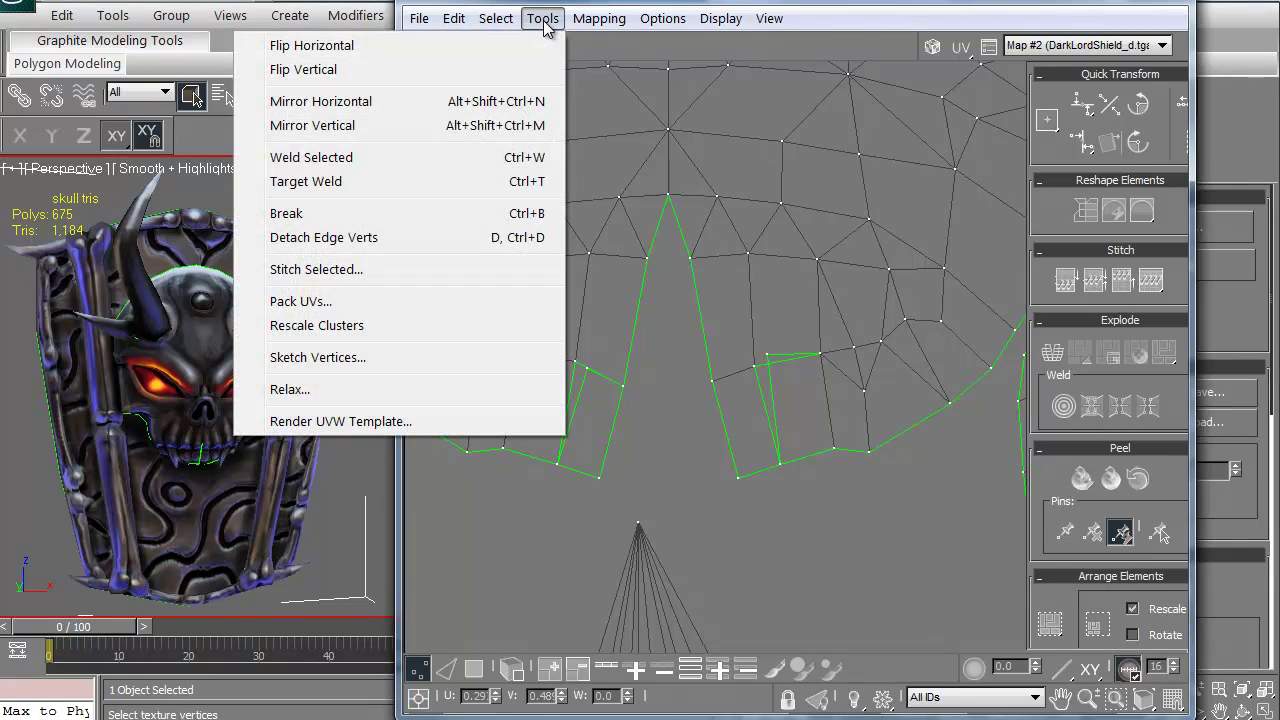
left_click(414, 181)
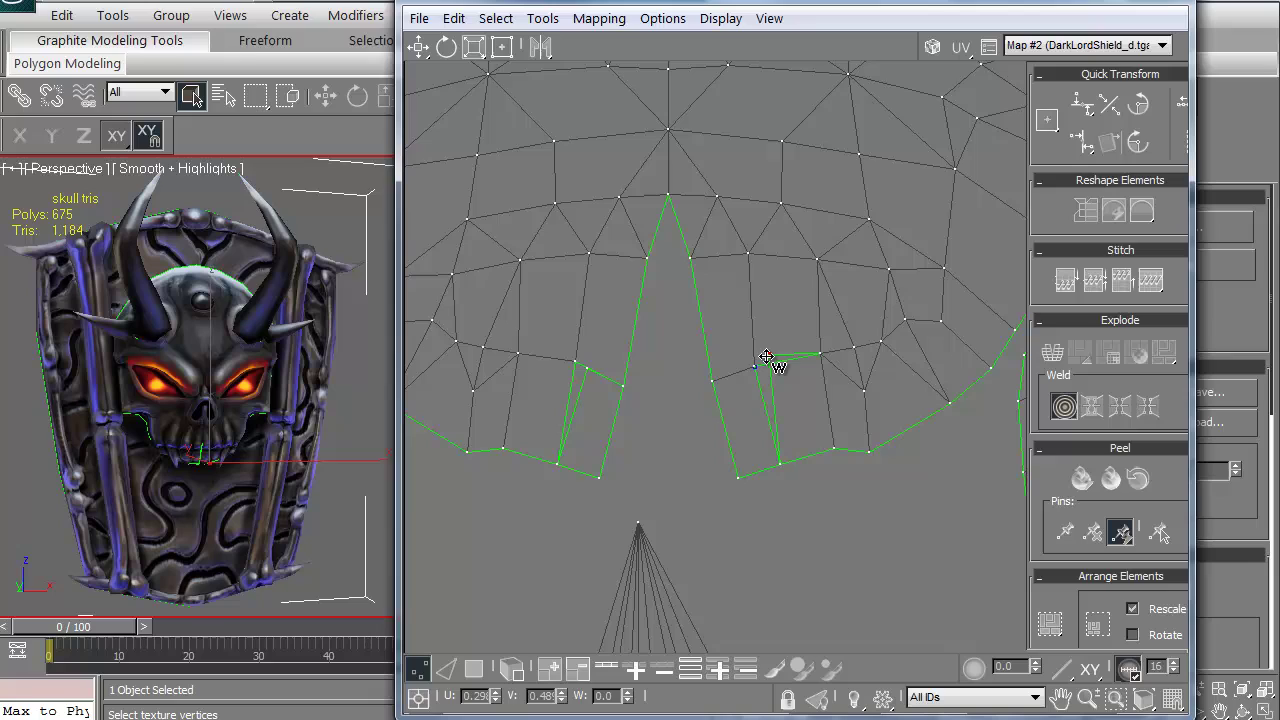
mouse_move(766, 357)
left_mouse_down()
mouse_move(789, 343)
mouse_move(808, 363)
mouse_move(788, 386)
mouse_move(759, 372)
left_mouse_up()
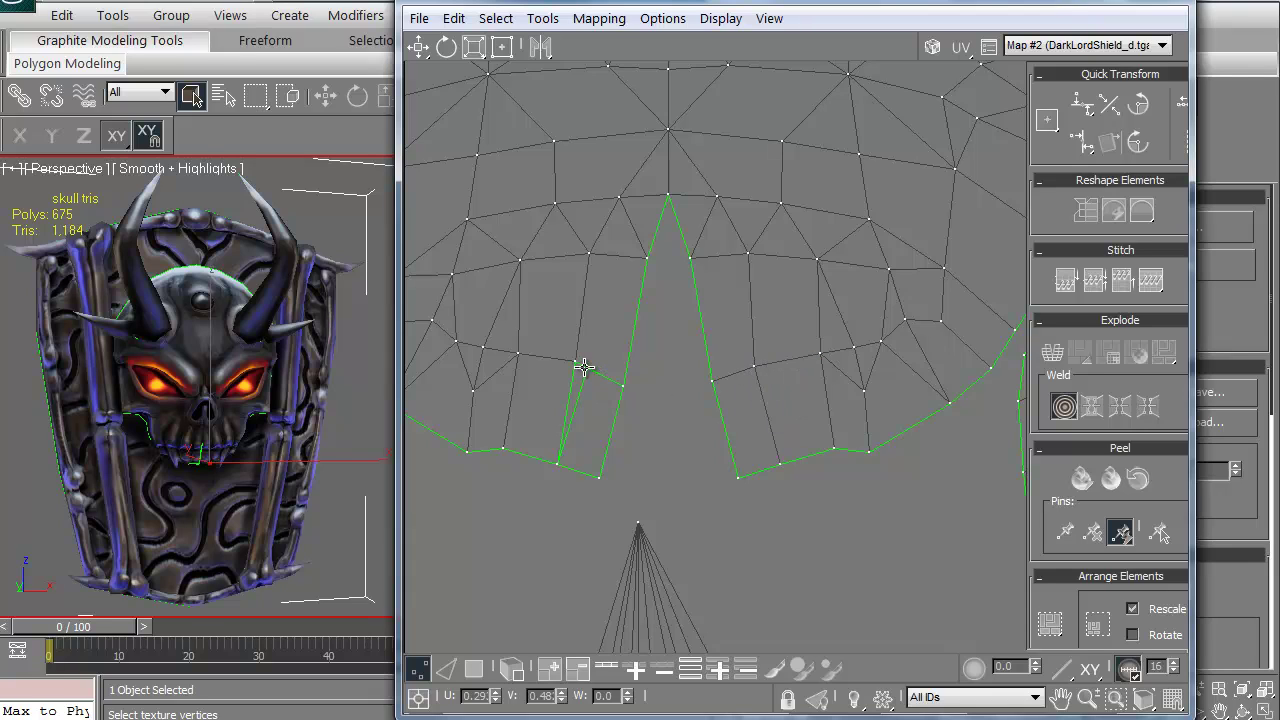
mouse_move(580, 366)
left_mouse_down()
mouse_move(595, 380)
mouse_move(576, 366)
left_mouse_up()
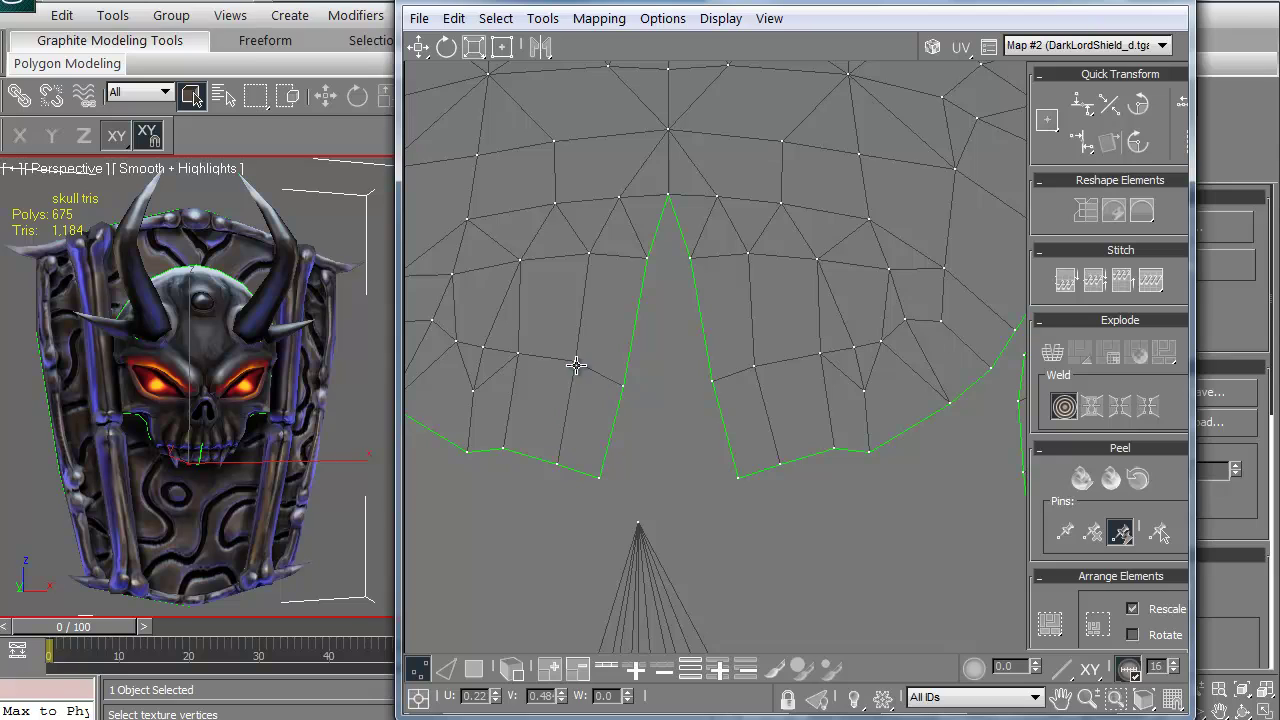
left_click(542, 18)
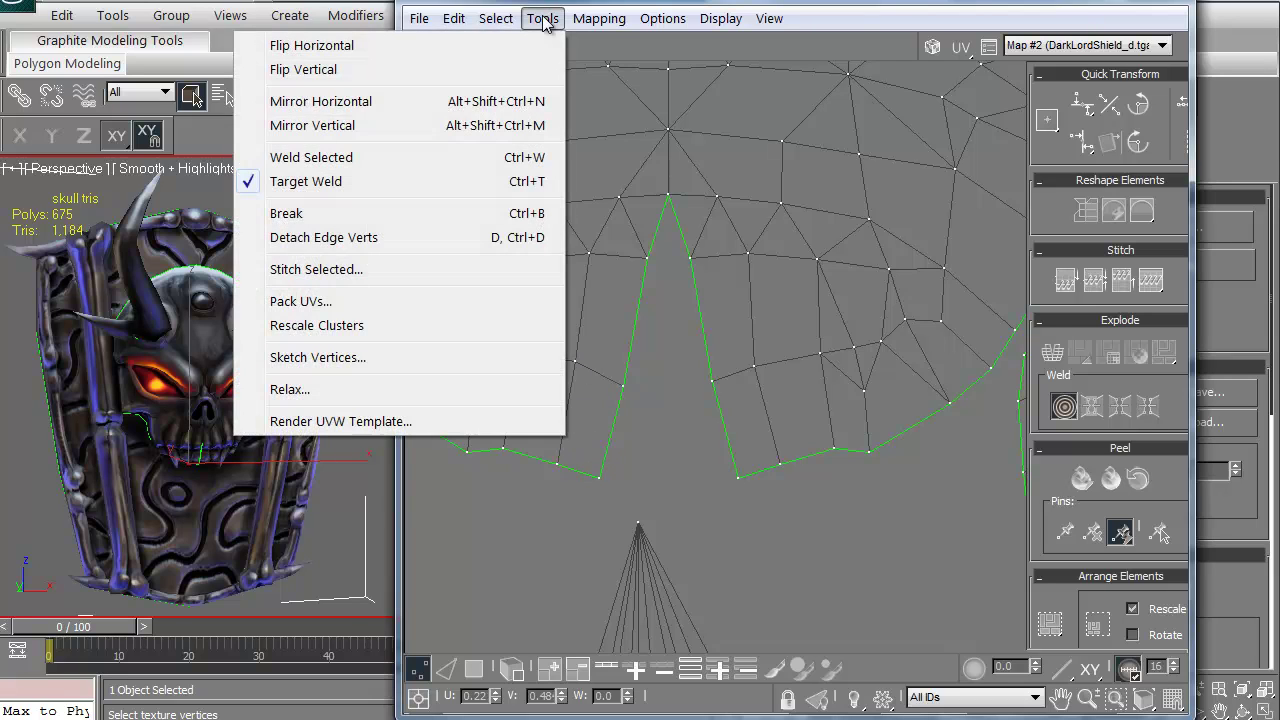
left_click(386, 187)
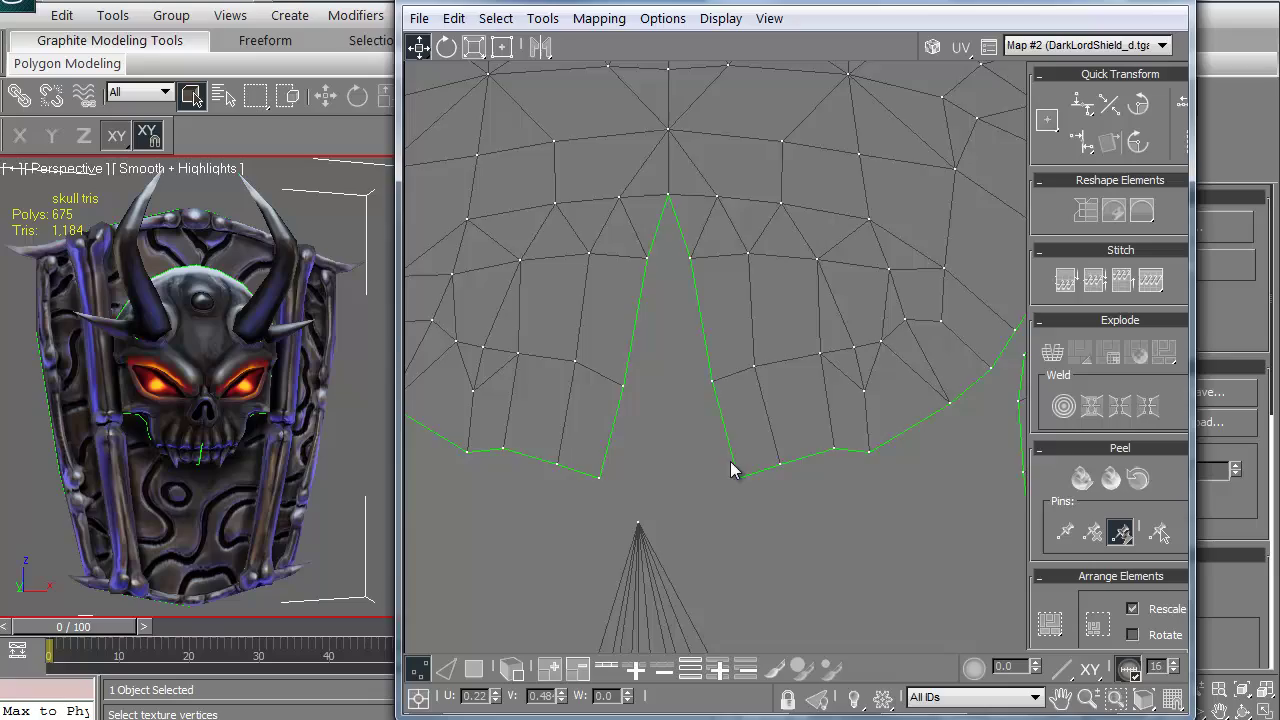
- Review the complete UV layout, from the skull island to the horn, bone and shield islands
scroll(734, 466, "down", 5)
middle_click_drag(720, 400, 623, 371)
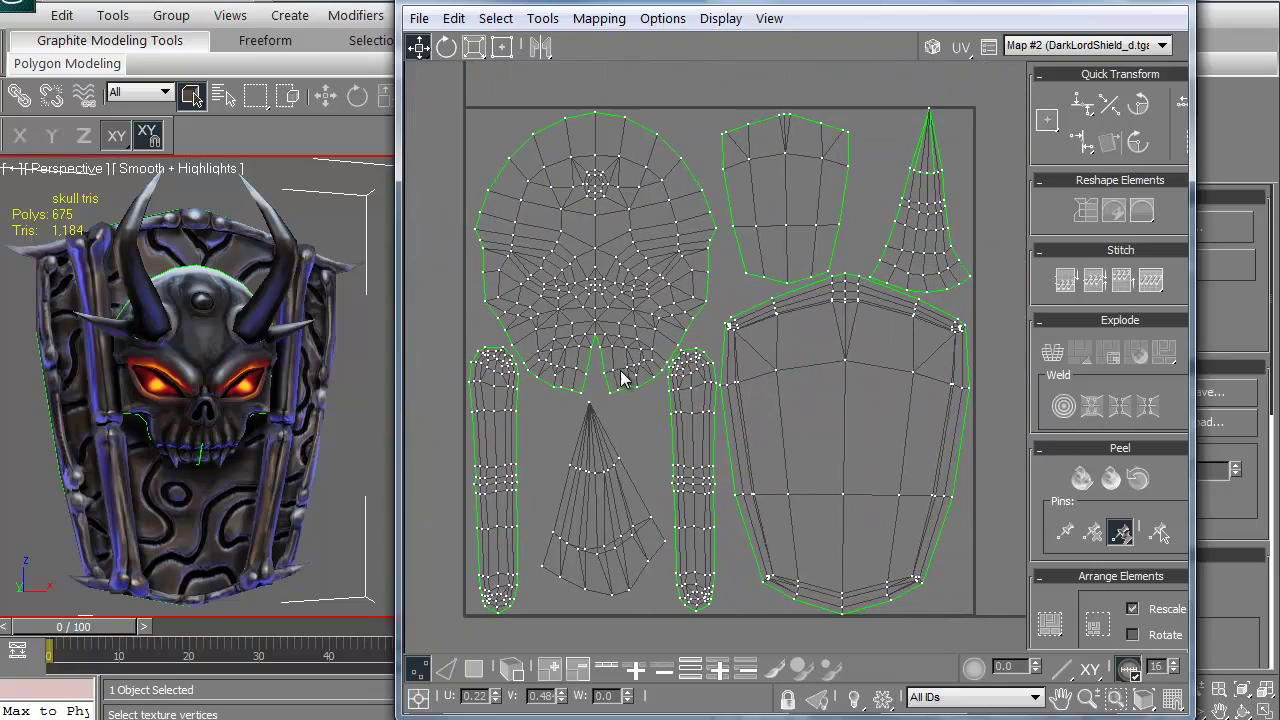
scroll(620, 370, "down", 2)
scroll(678, 416, "up", 2)
scroll(678, 416, "up", 3)
scroll(678, 418, "down", 5)
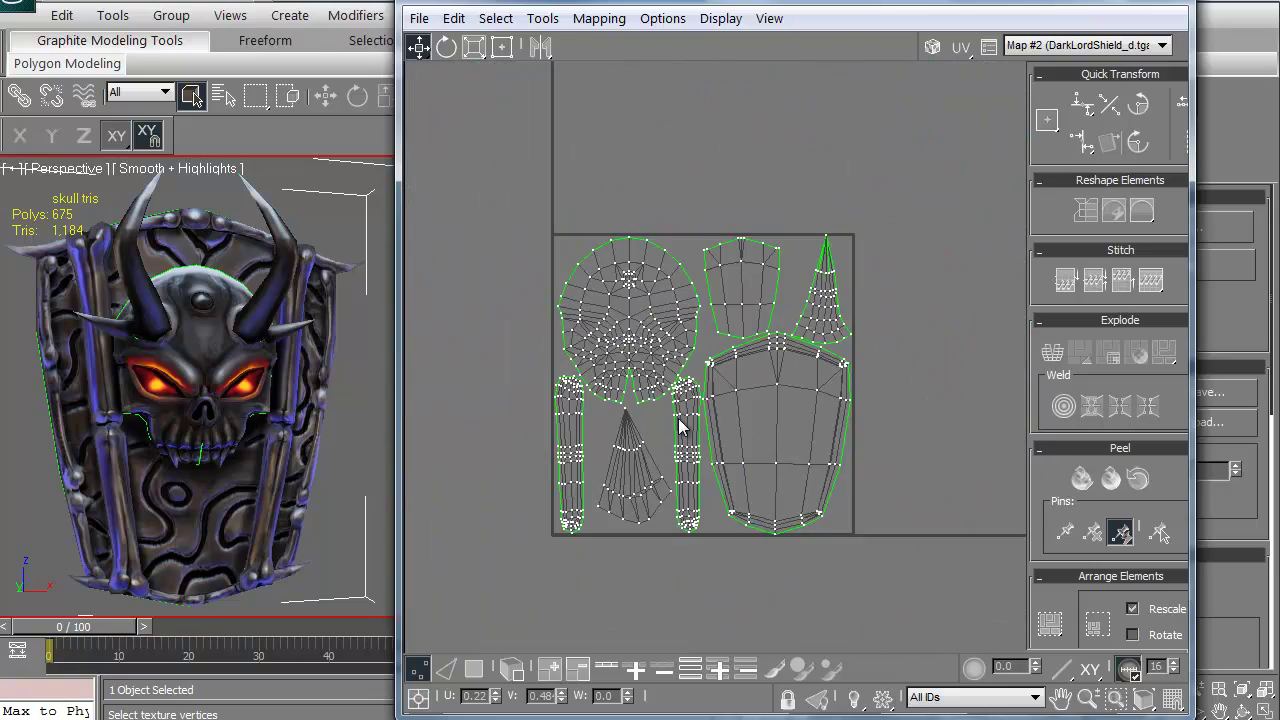
scroll(684, 420, "up", 4)
scroll(686, 428, "down", 2)
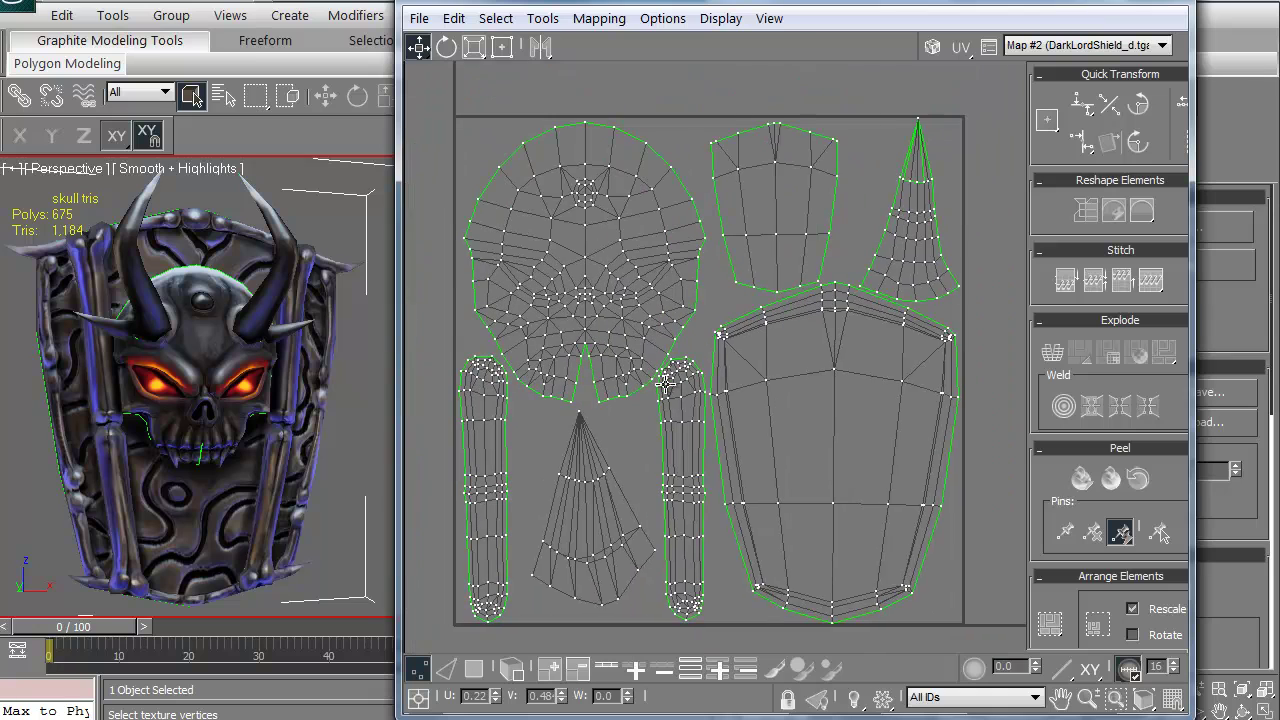
scroll(675, 397, "down", 2)
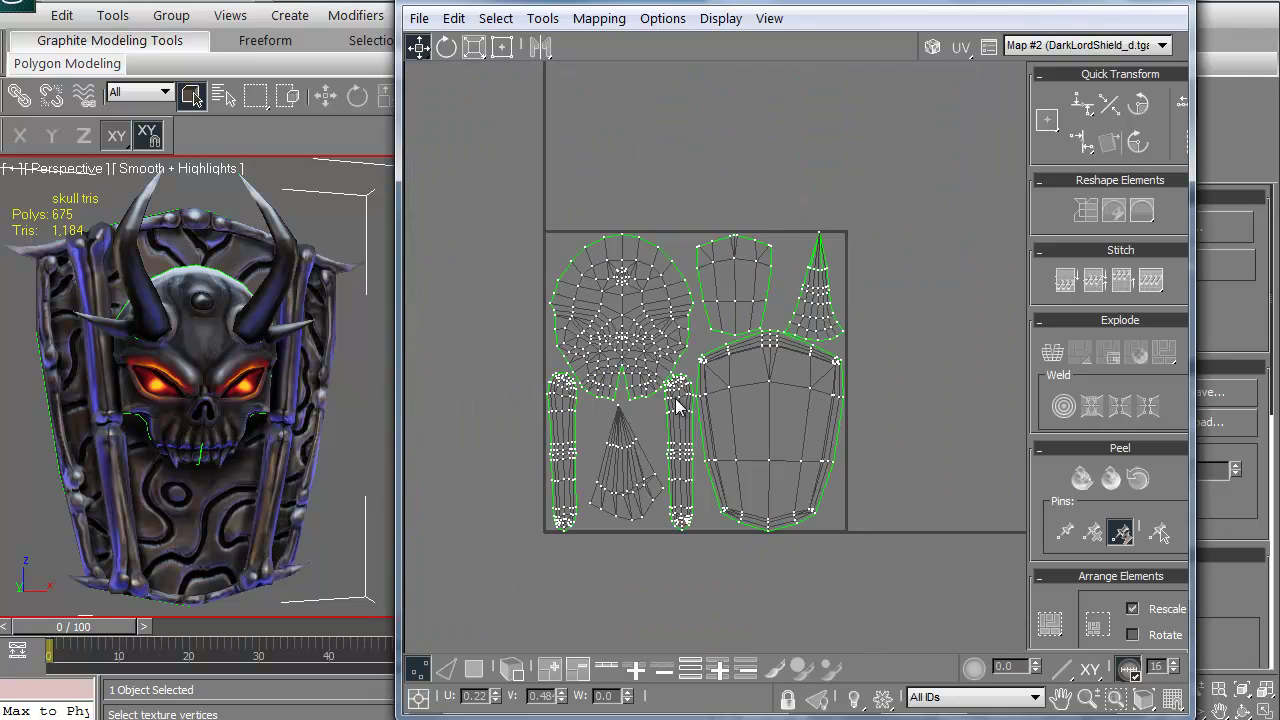
scroll(676, 398, "up", 4)
scroll(675, 397, "down", 3)
scroll(676, 400, "up", 2)
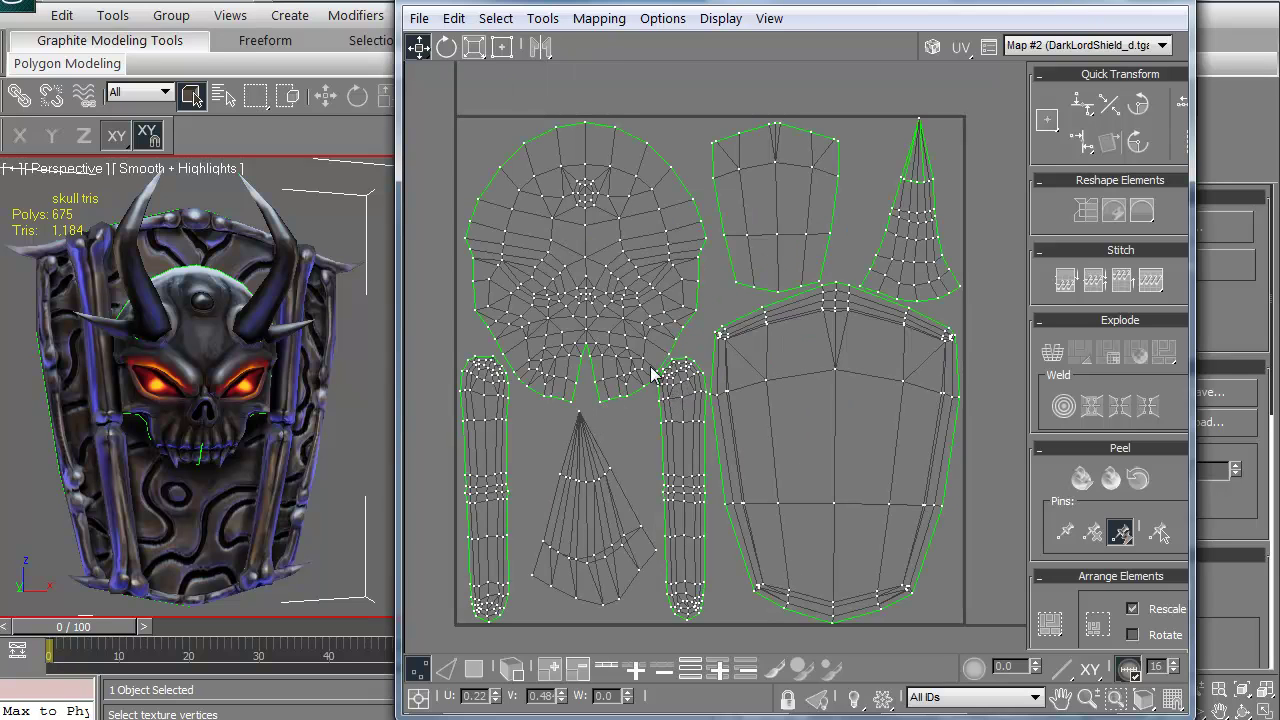
- Box-select the UV vertices around the large shield island's upper-left corner and clear the selection
middle_click_drag(651, 366, 629, 348)
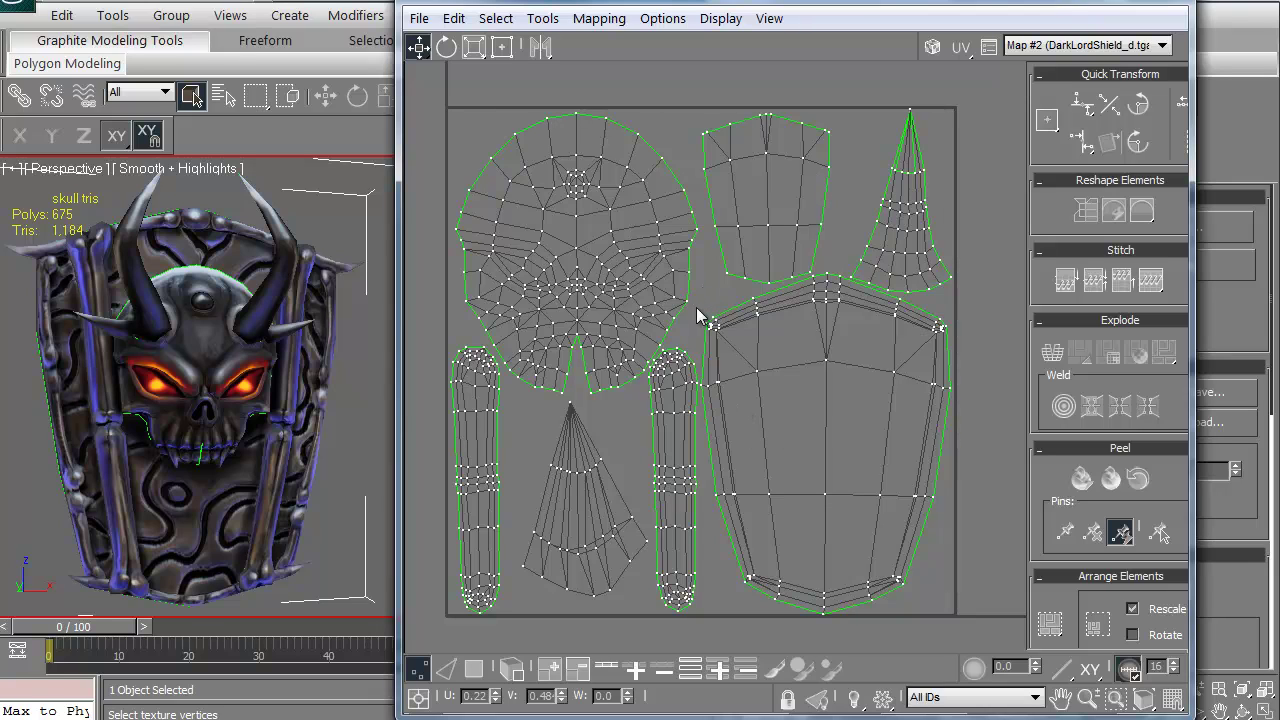
left_click_drag(775, 456, 775, 456)
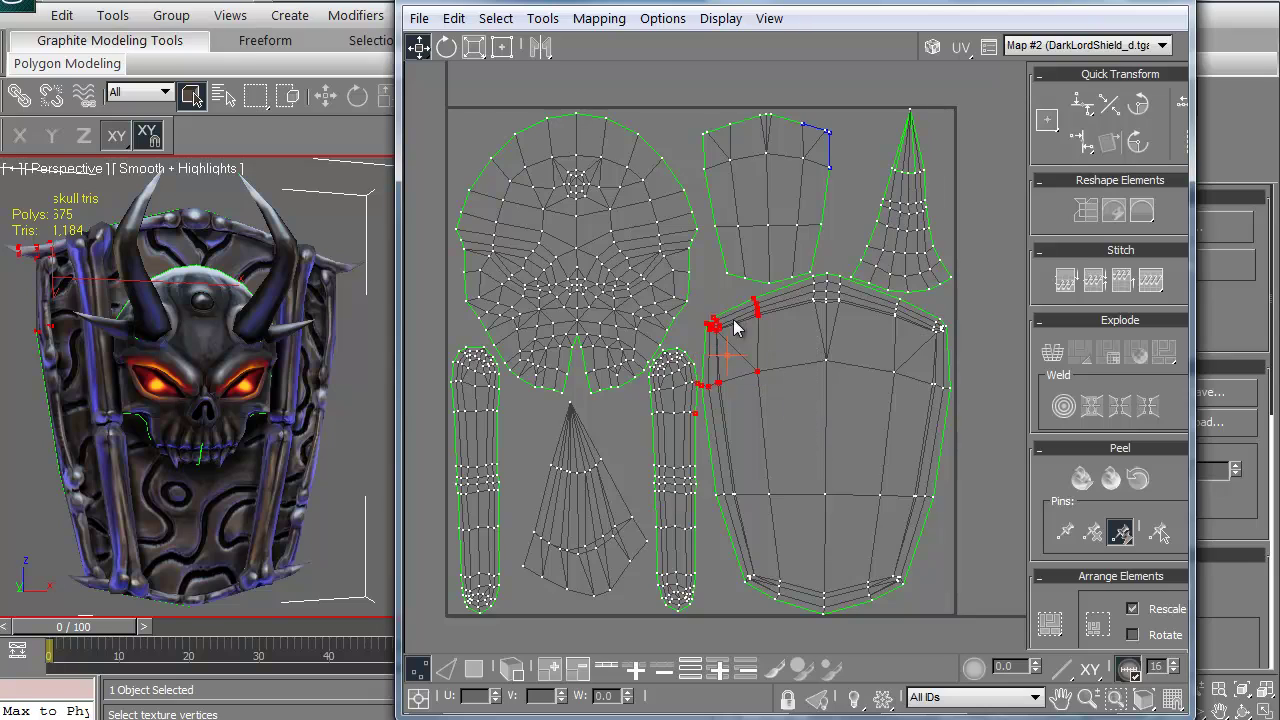
left_click_drag(785, 330, 700, 323)
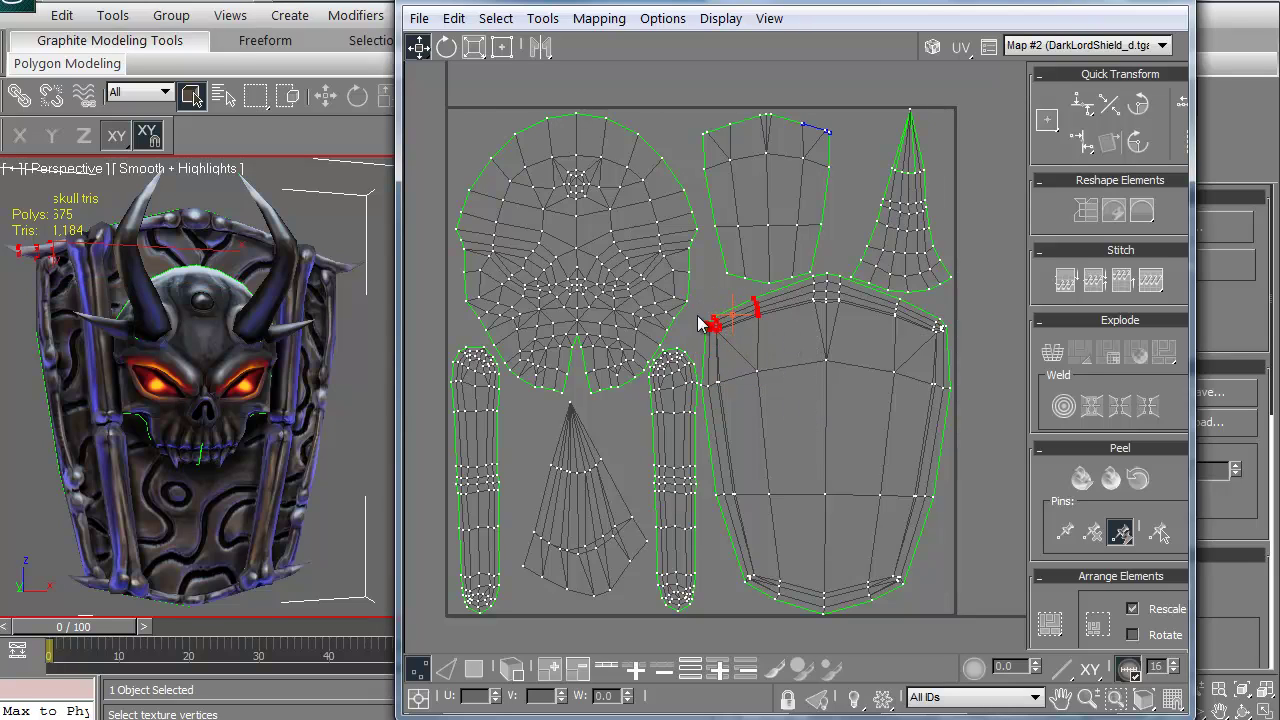
left_click(757, 372)
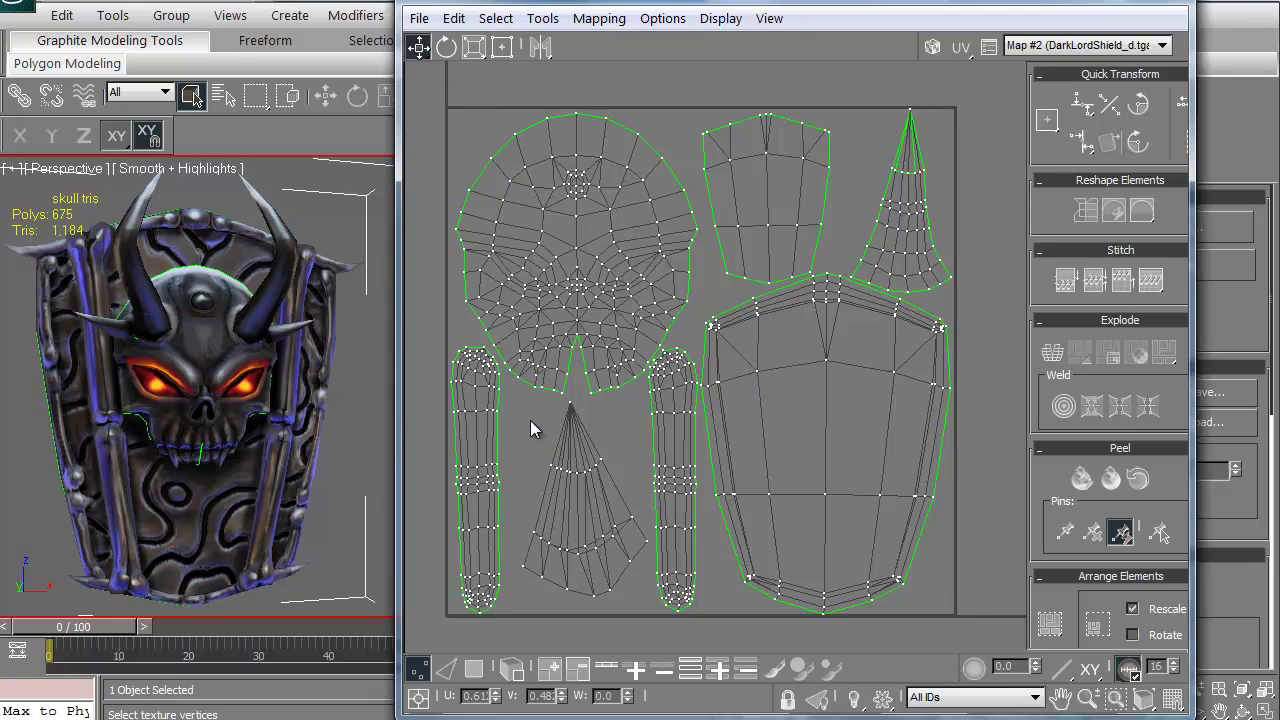
- Examine the UV layout as a whole and the mesh of the bone island up close
middle_click_drag(530, 420, 557, 430)
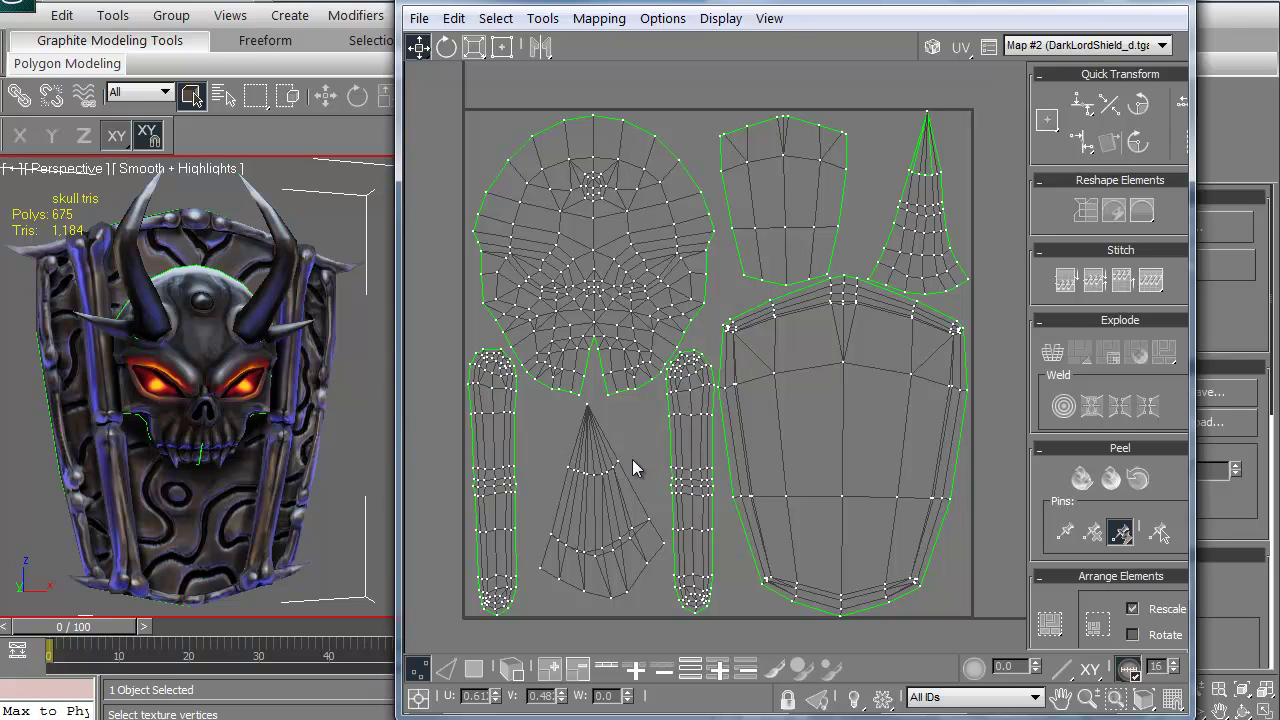
scroll(632, 450, "down", 4)
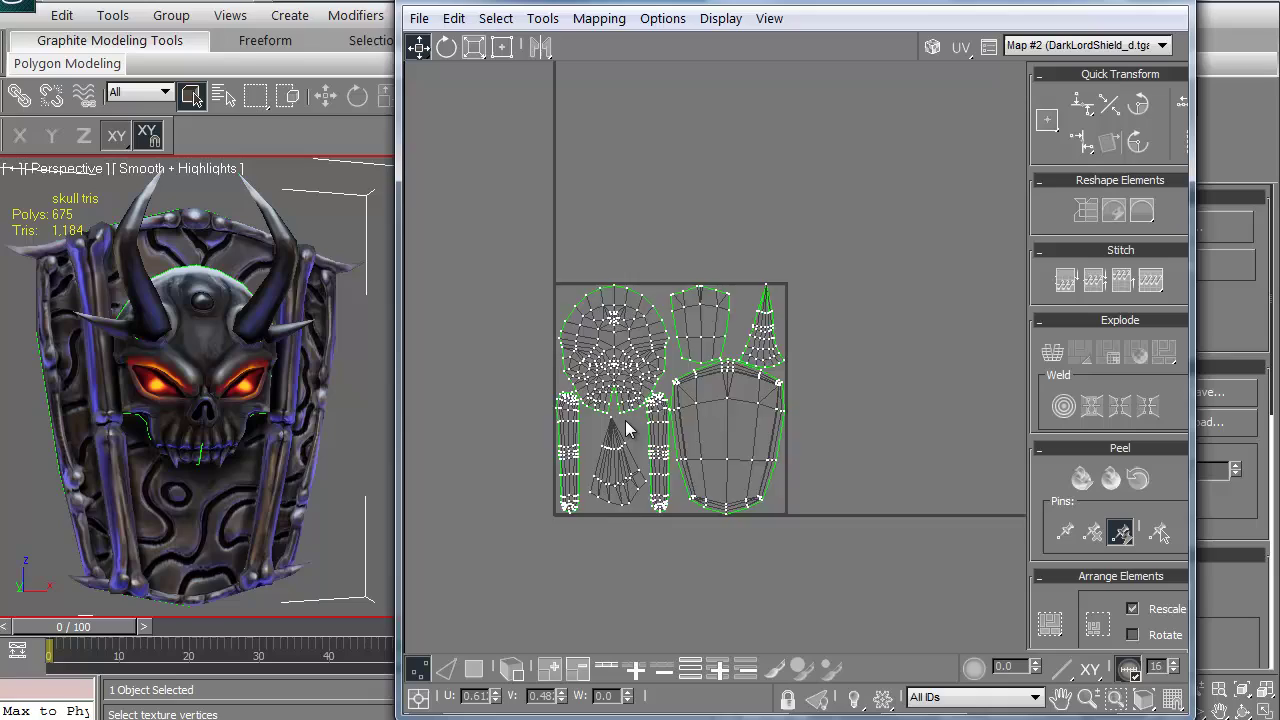
scroll(625, 420, "up", 5)
scroll(625, 422, "up", 6)
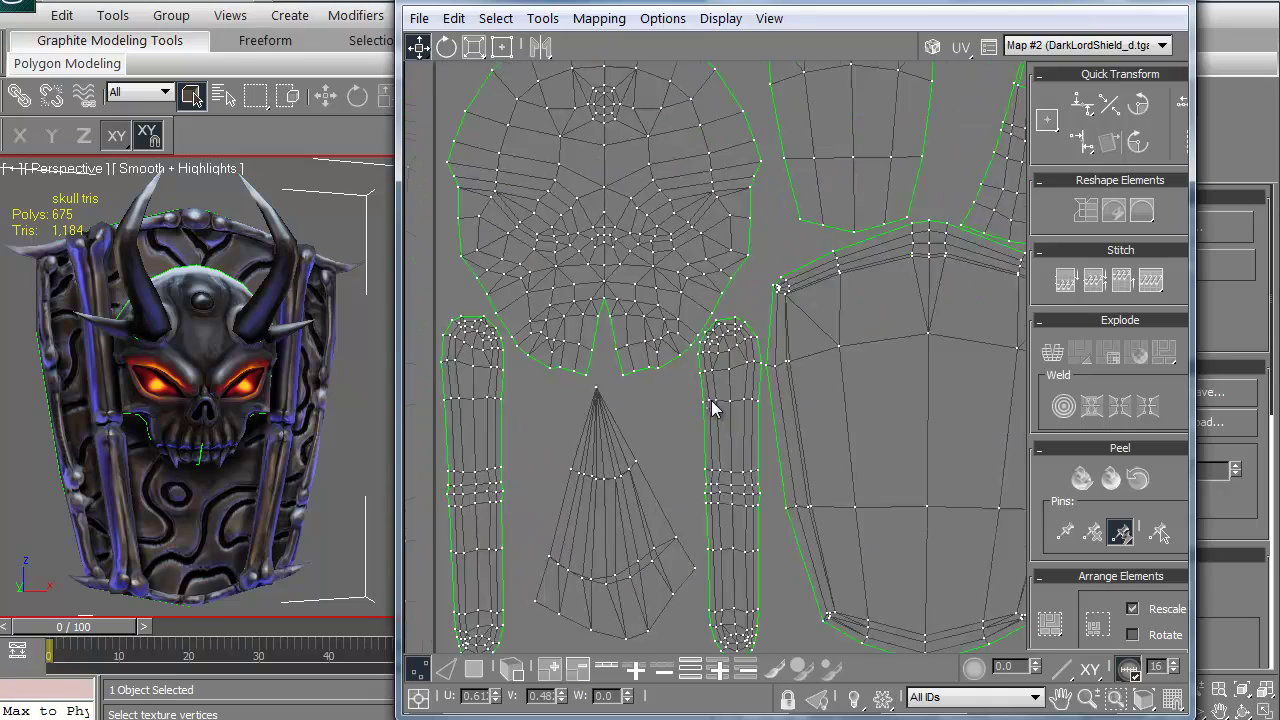
scroll(711, 340, "up", 8)
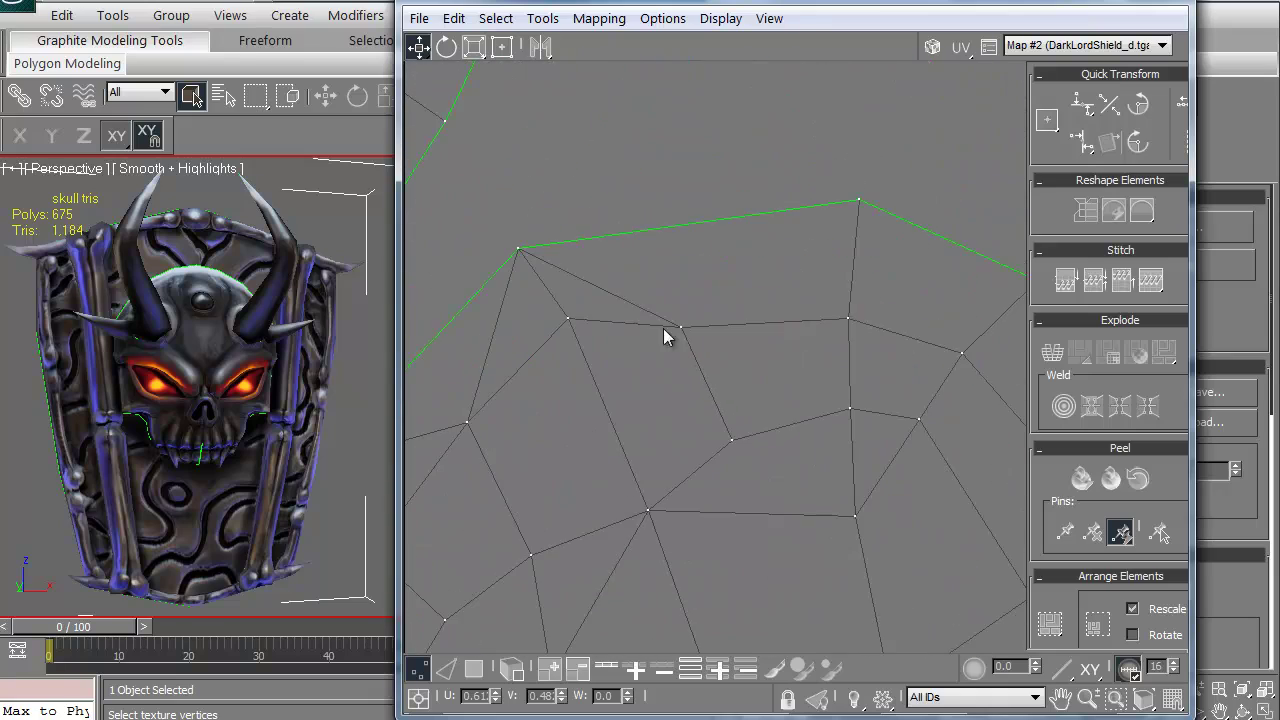
scroll(700, 409, "down", 10)
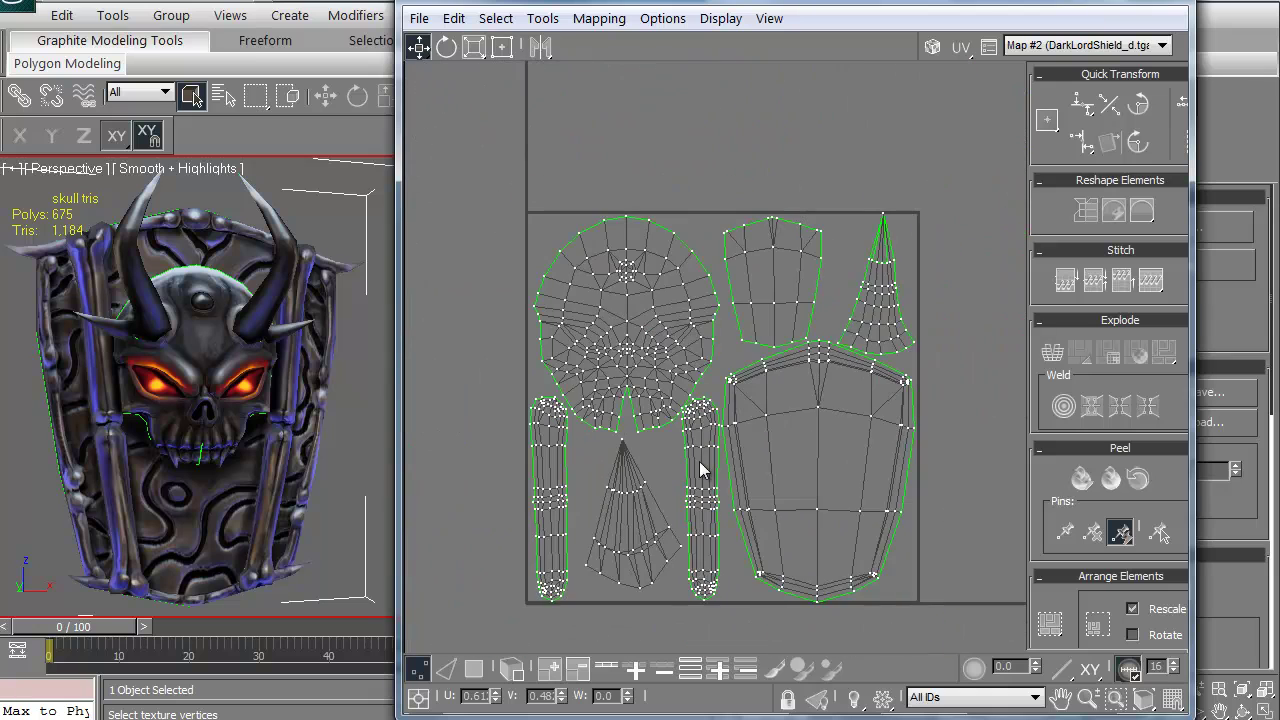
- Show the background texture behind the UV islands in the UV editor
middle_click_drag(700, 471, 681, 428)
scroll(675, 397, "up", 3)
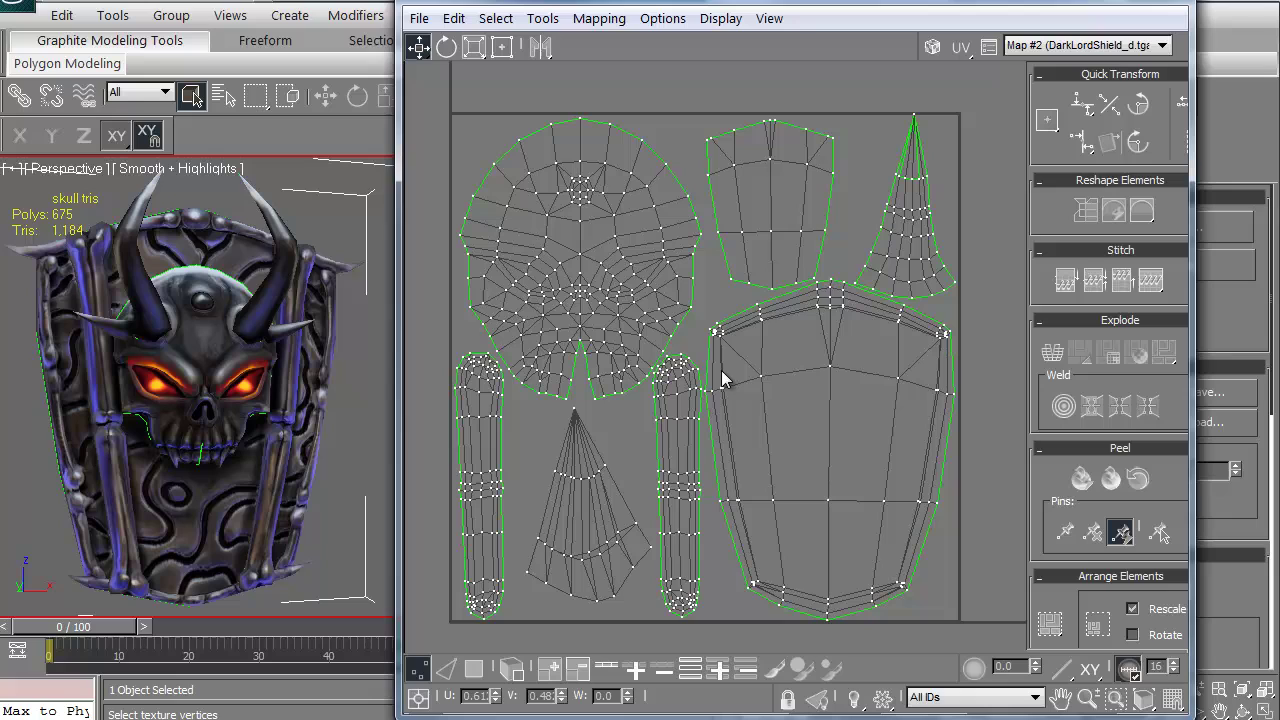
left_click(932, 47)
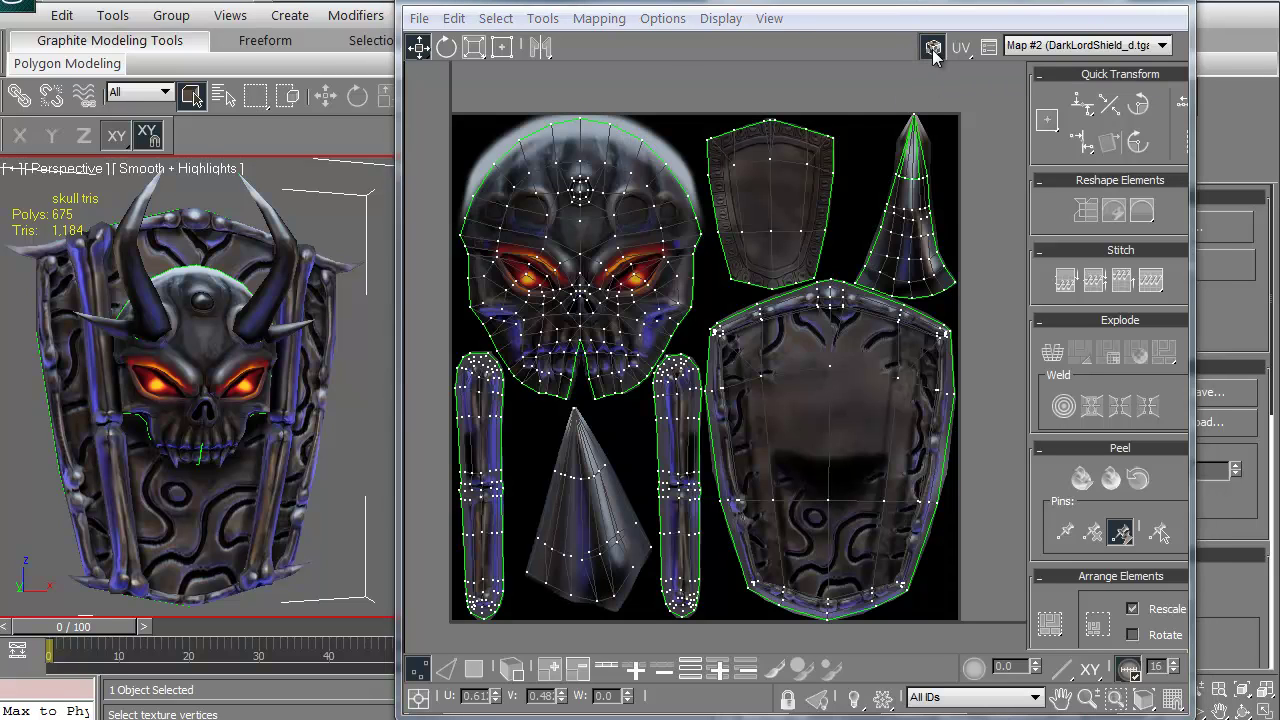
middle_click_drag(496, 277, 493, 273)
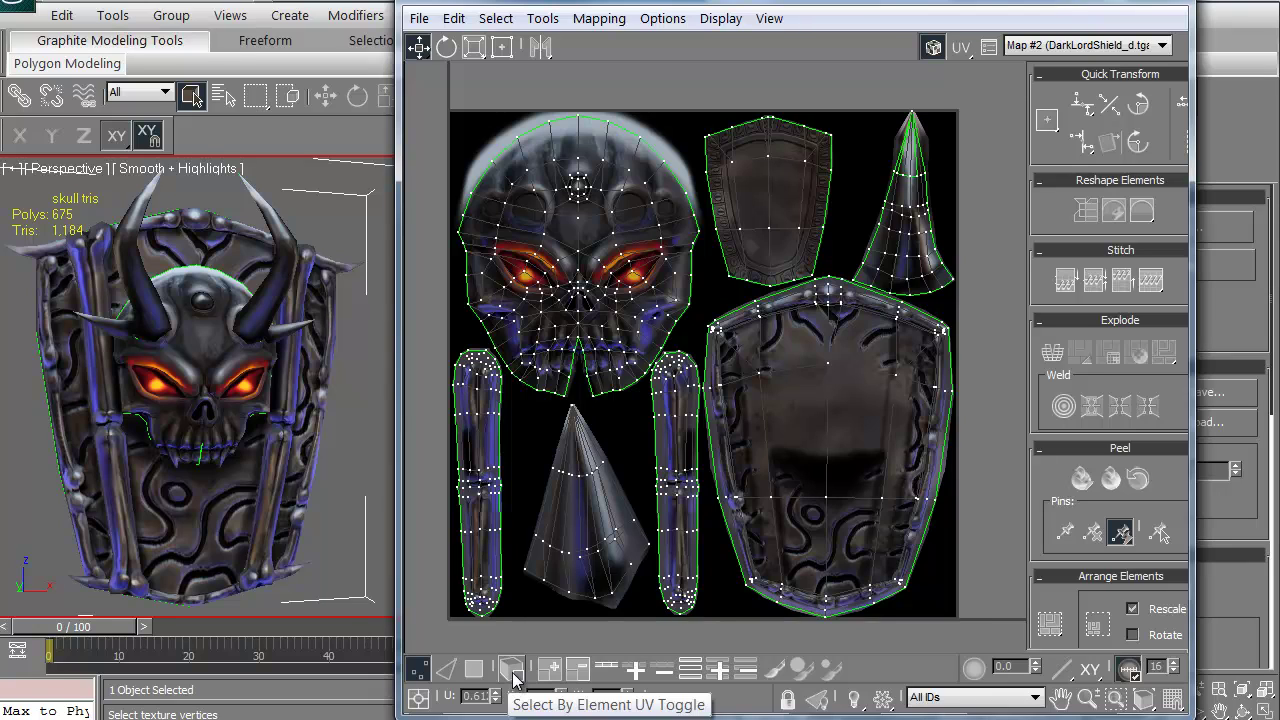
- Box-select a few UV vertices at the upper end of the bone island and around the skull's left eye
left_click_drag(434, 350, 489, 401)
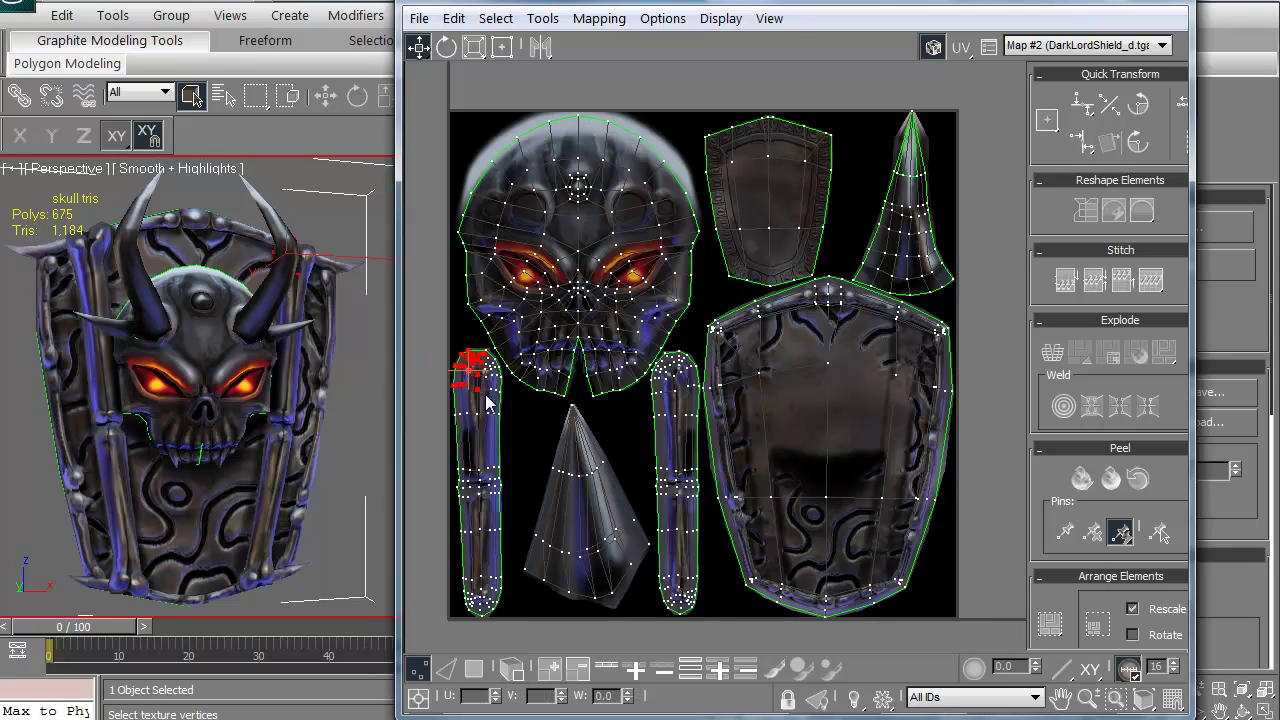
left_click_drag(441, 342, 440, 334)
left_click_drag(462, 240, 546, 306)
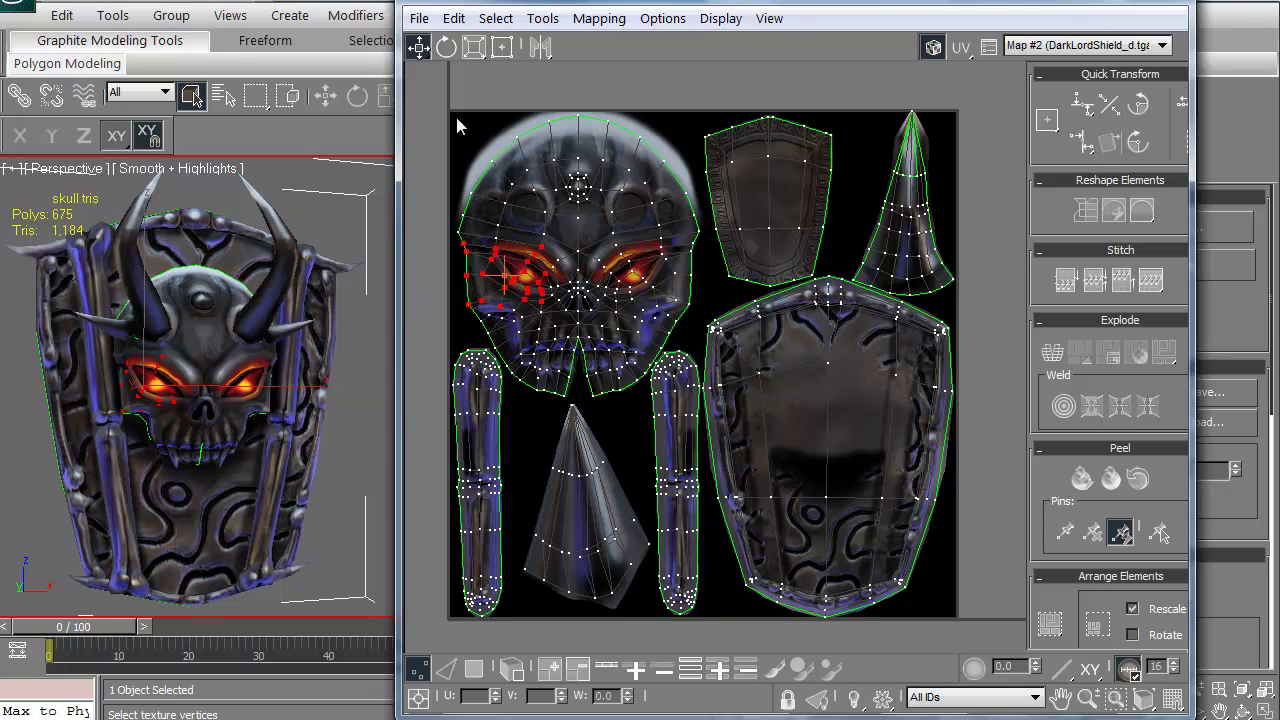
- Box-select the skull island's vertices, subtract the bone-island vertices caught on both sides, and clear the selection
left_click_drag(454, 112, 708, 412)
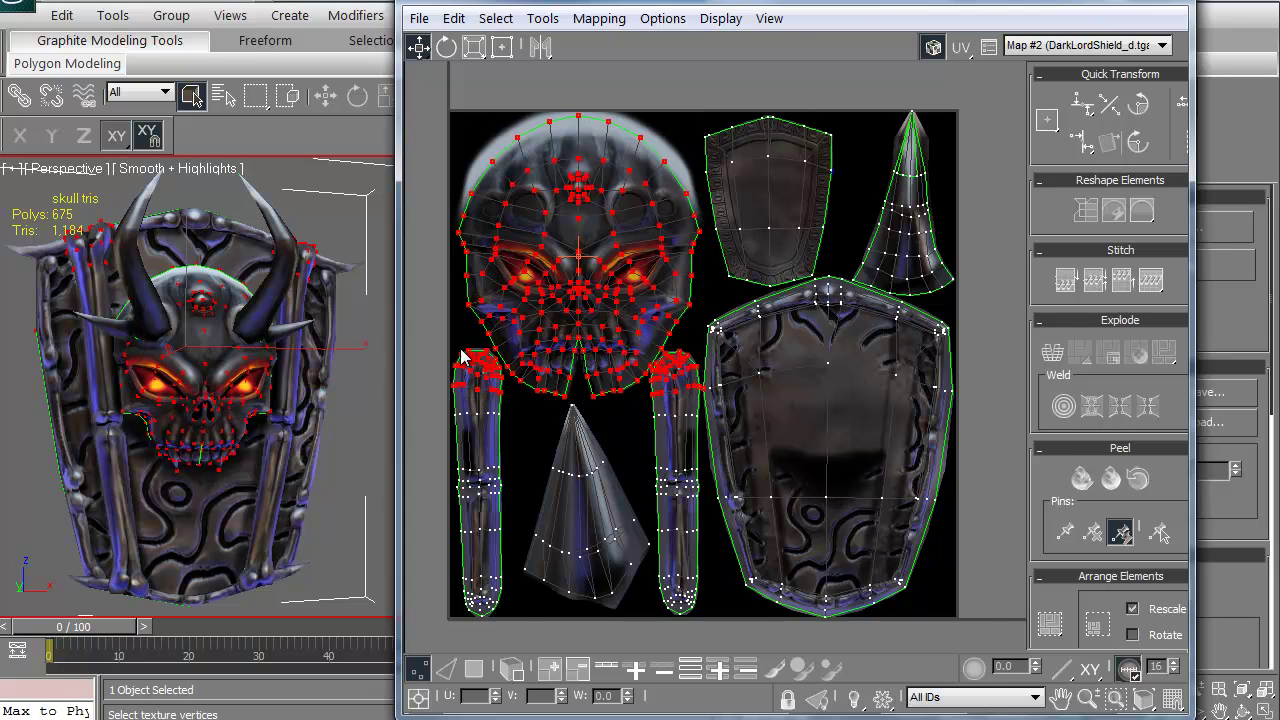
scroll(615, 318, "up", 2)
scroll(848, 354, "up", 3)
middle_click_drag(848, 354, 633, 240)
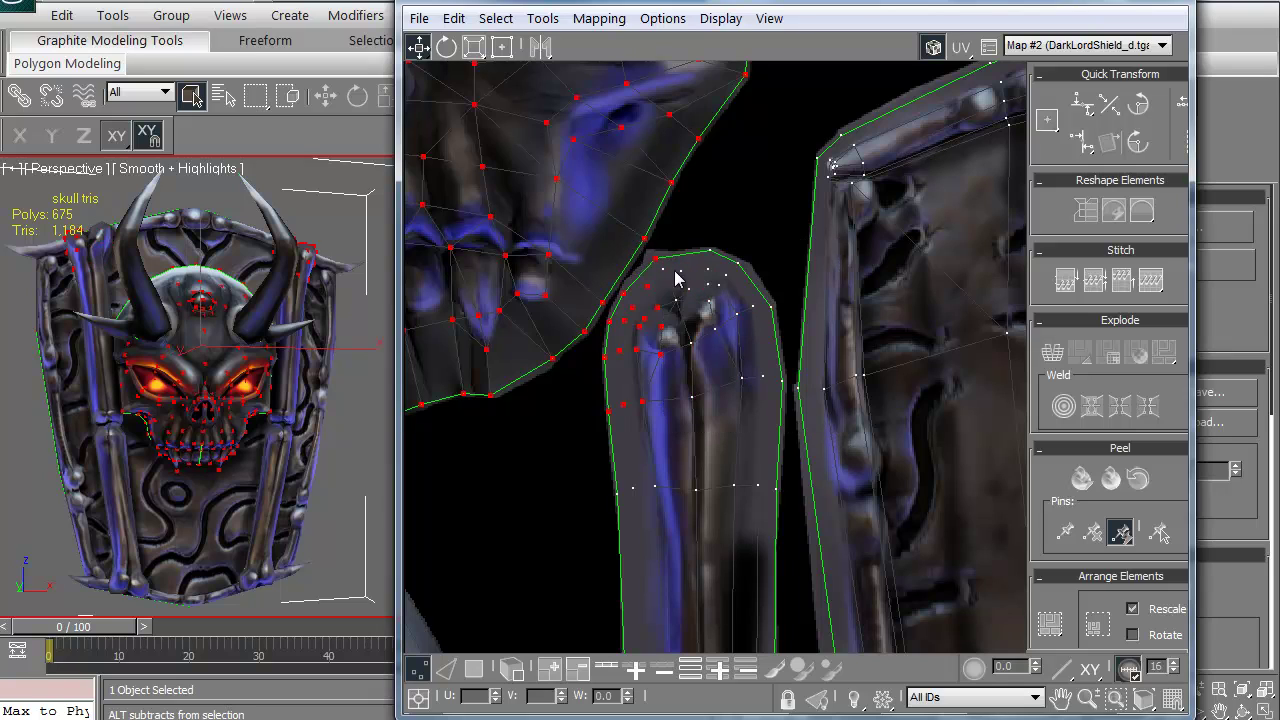
left_click_drag(742, 472, 641, 490, "alt")
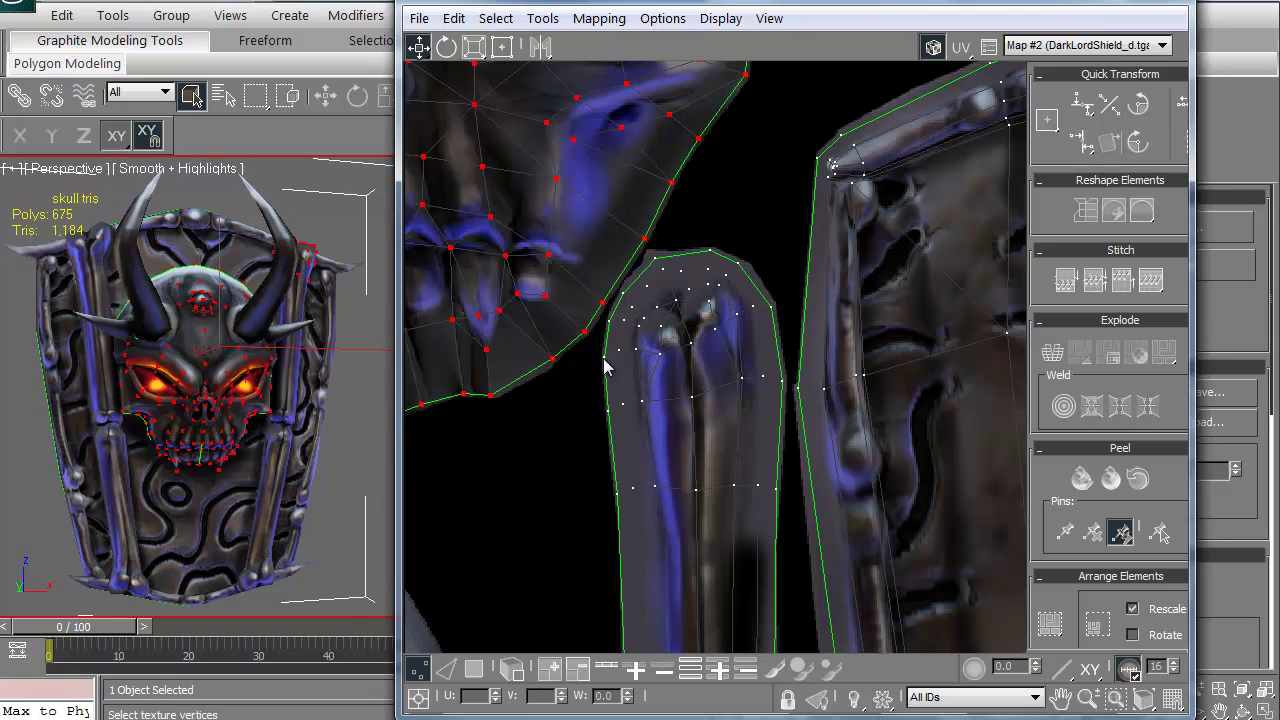
middle_click_drag(600, 360, 821, 352)
left_click_drag(537, 471, 683, 286, "alt")
scroll(700, 400, "down", 6)
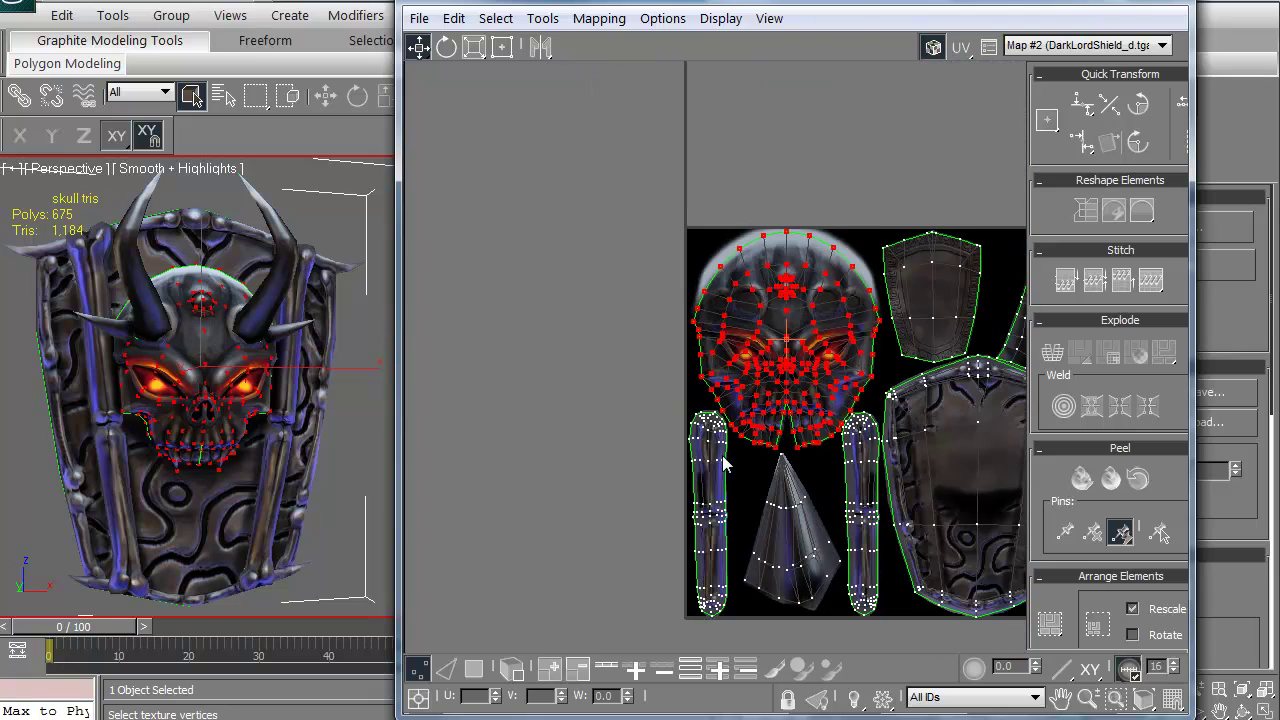
middle_click_drag(731, 457, 666, 451)
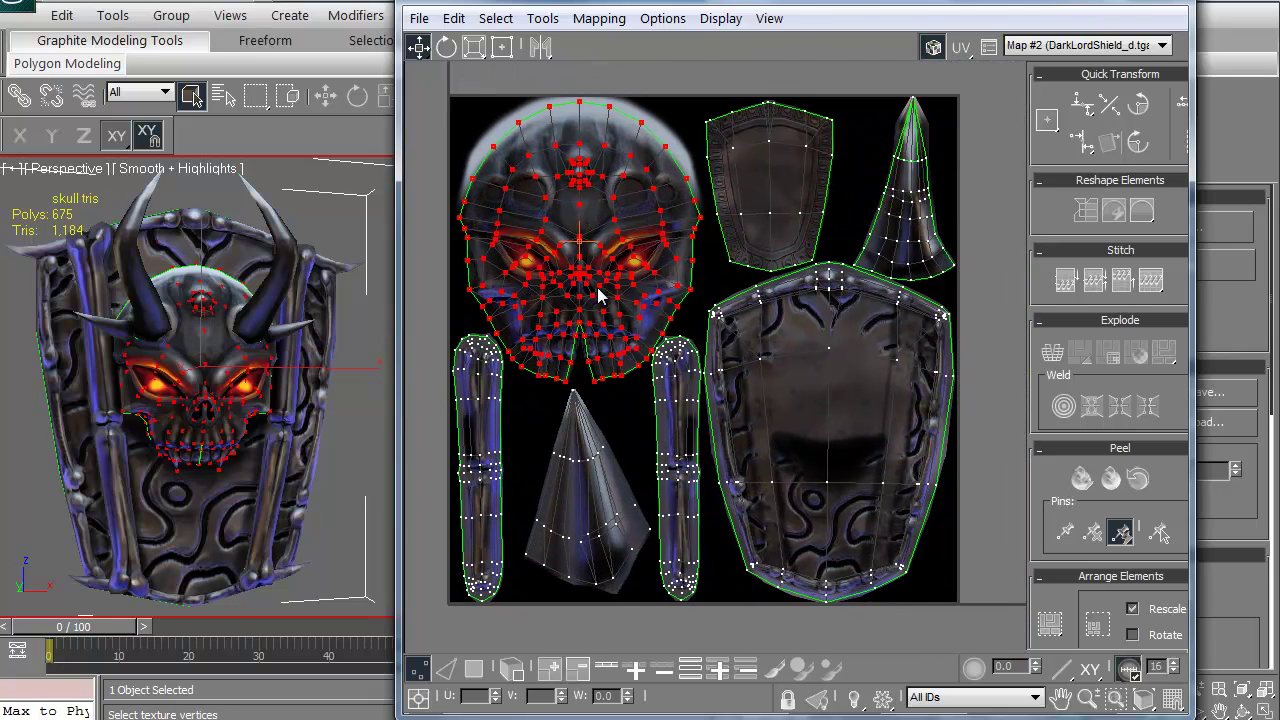
middle_click_drag(521, 537, 537, 541)
left_click(432, 557)
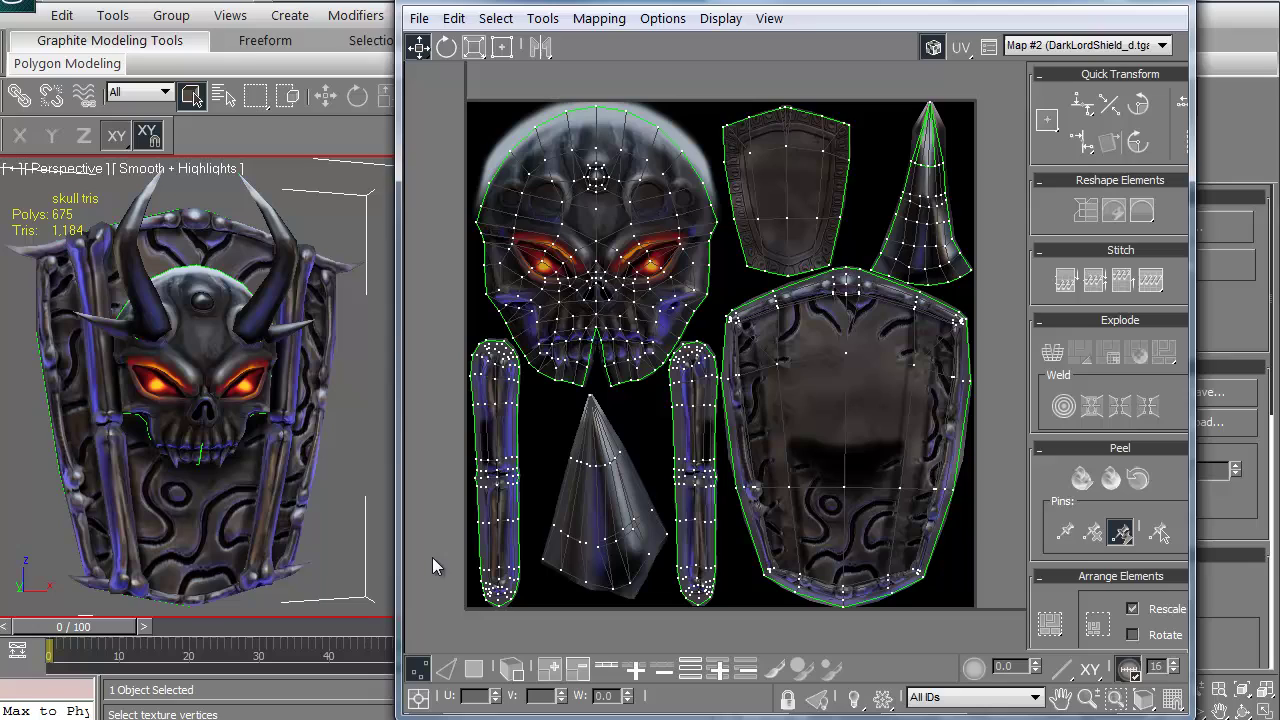
- Enable Select By Element UV and select the whole skull island from a single vertex pick
left_click(517, 676)
left_click(491, 298)
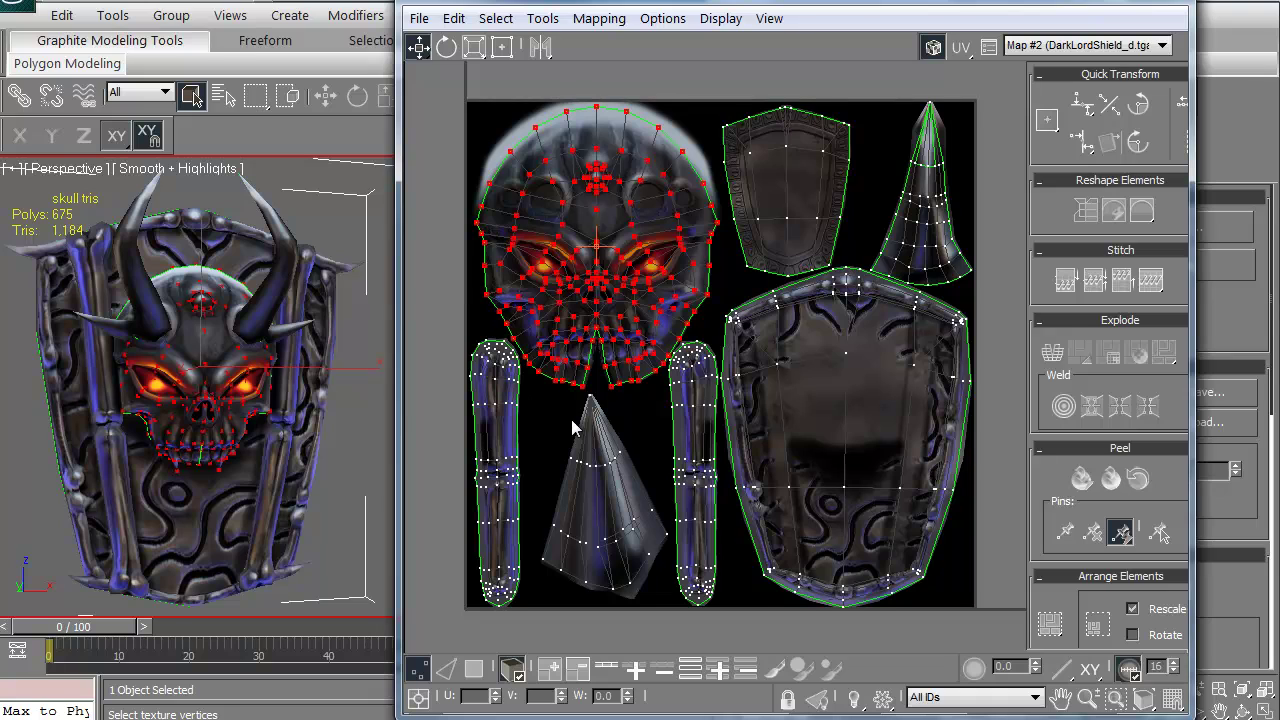
middle_click_drag(639, 206, 677, 232)
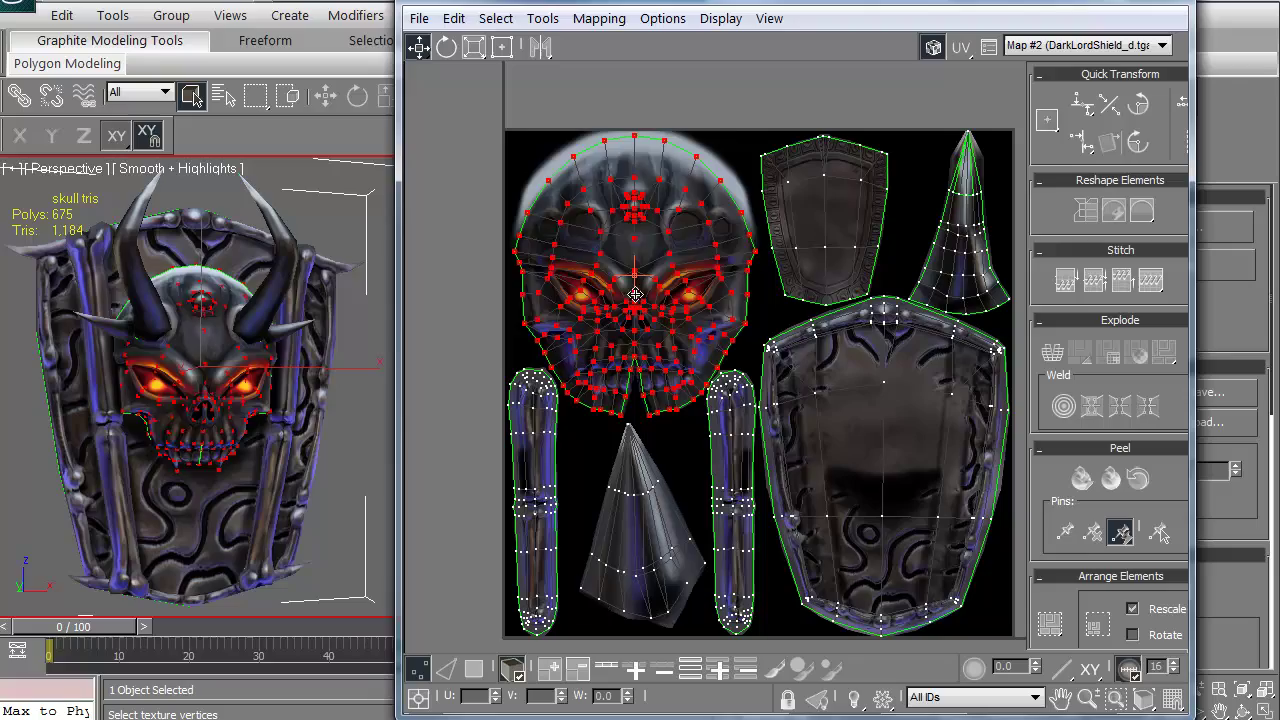
mouse_move(635, 294)
left_mouse_down()
mouse_move(677, 268)
mouse_move(748, 277)
mouse_move(585, 275)
mouse_move(645, 285)
mouse_move(880, 430)
mouse_move(970, 442)
mouse_move(1000, 360)
mouse_move(575, 285)
mouse_move(607, 325)
mouse_move(638, 292)
left_mouse_up()
middle_click_drag(591, 329, 584, 320)
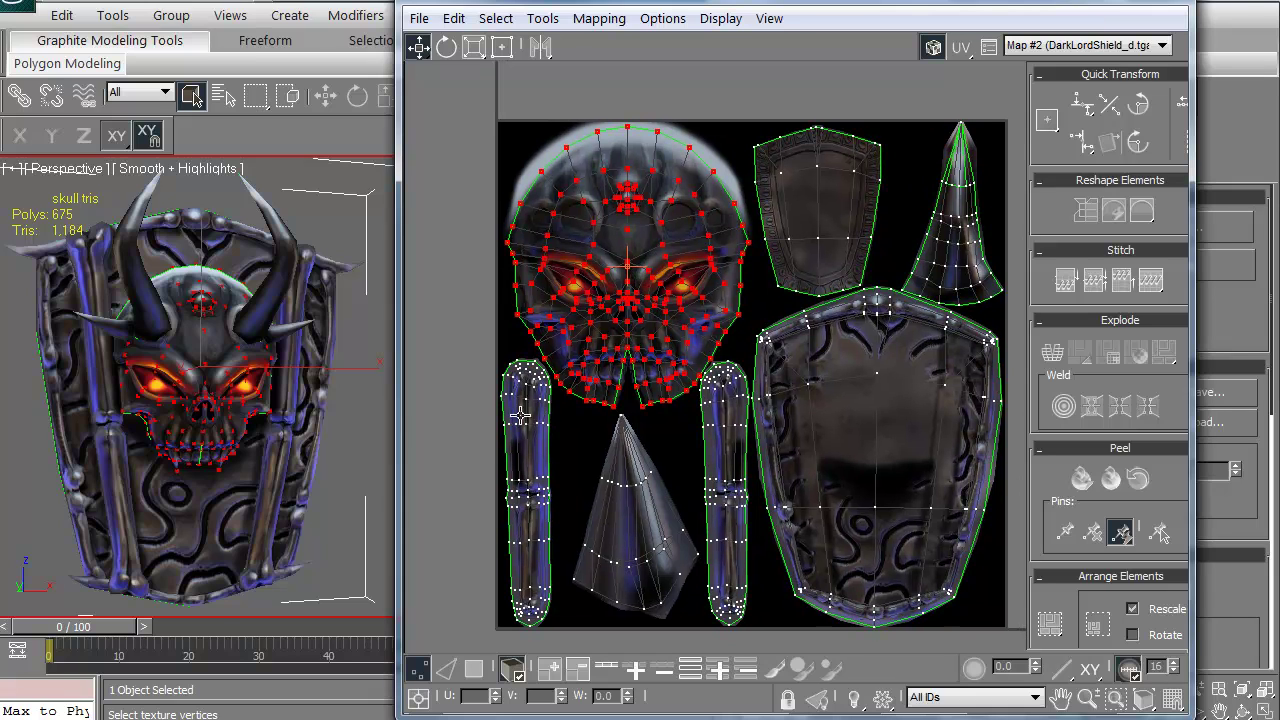
- Switch to edge selection and select all edges of the left bone island, followed by the large shield island
left_click(446, 669)
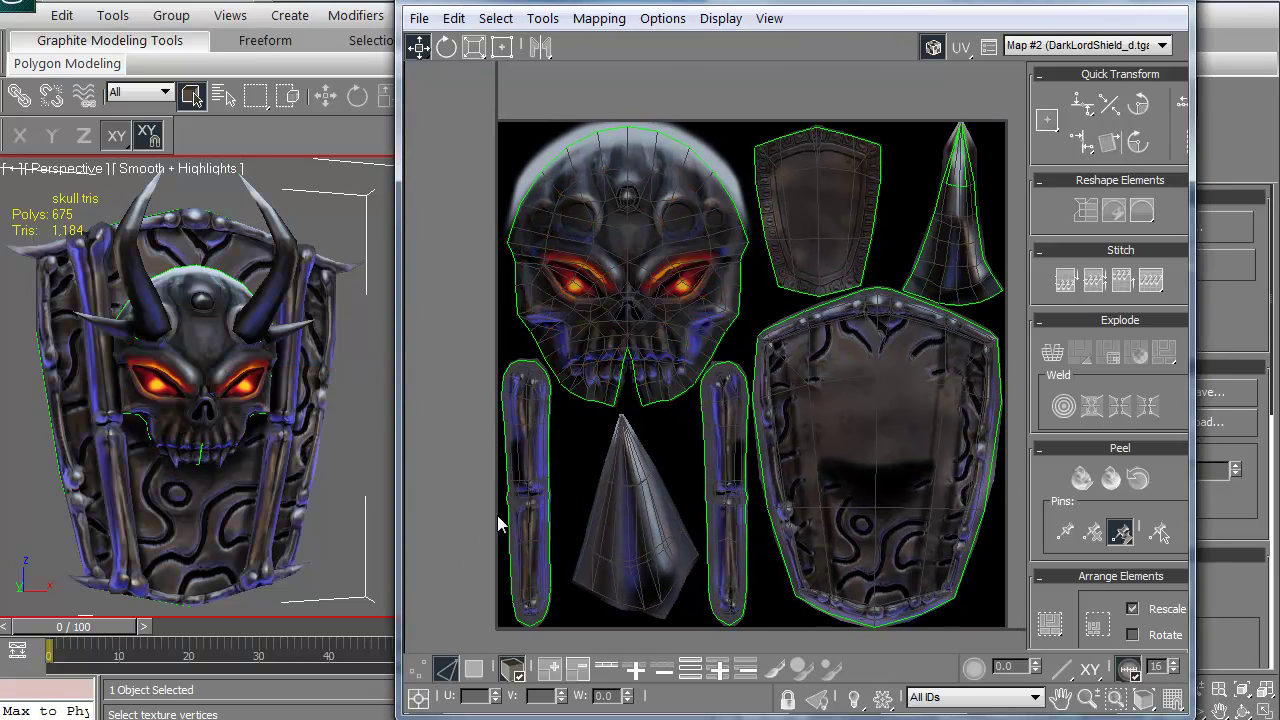
left_click(529, 514)
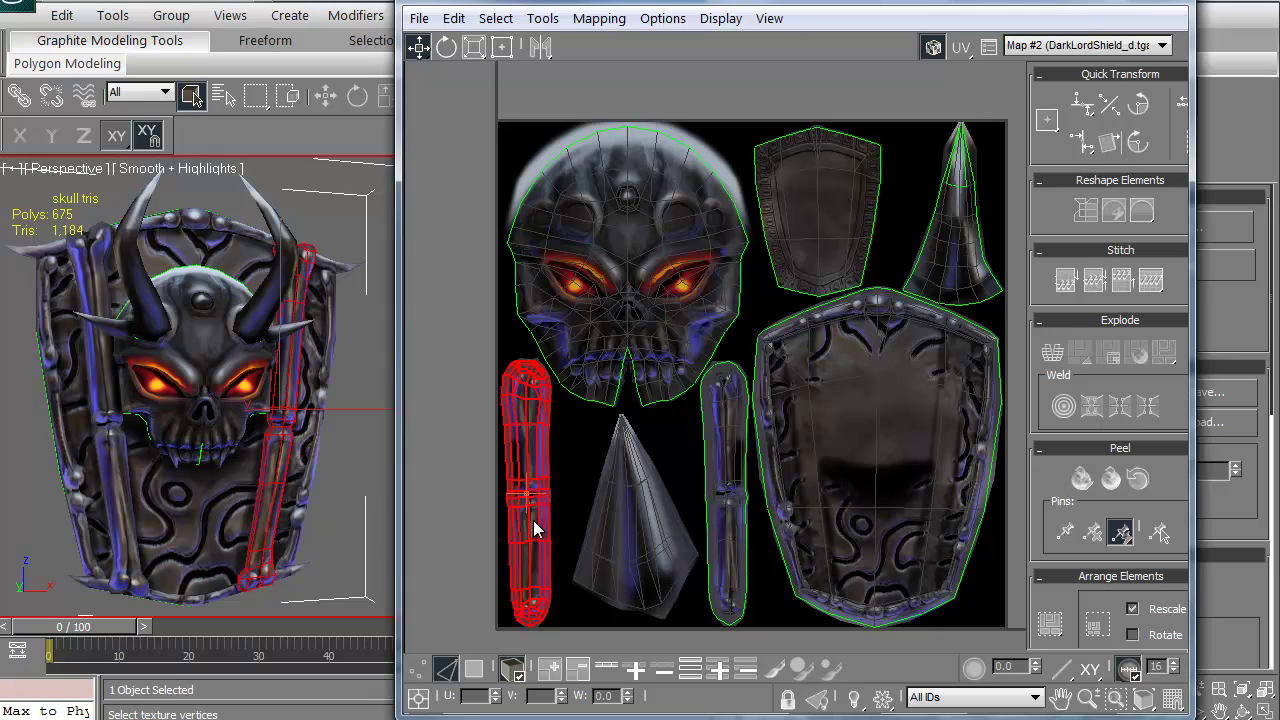
left_click(819, 514)
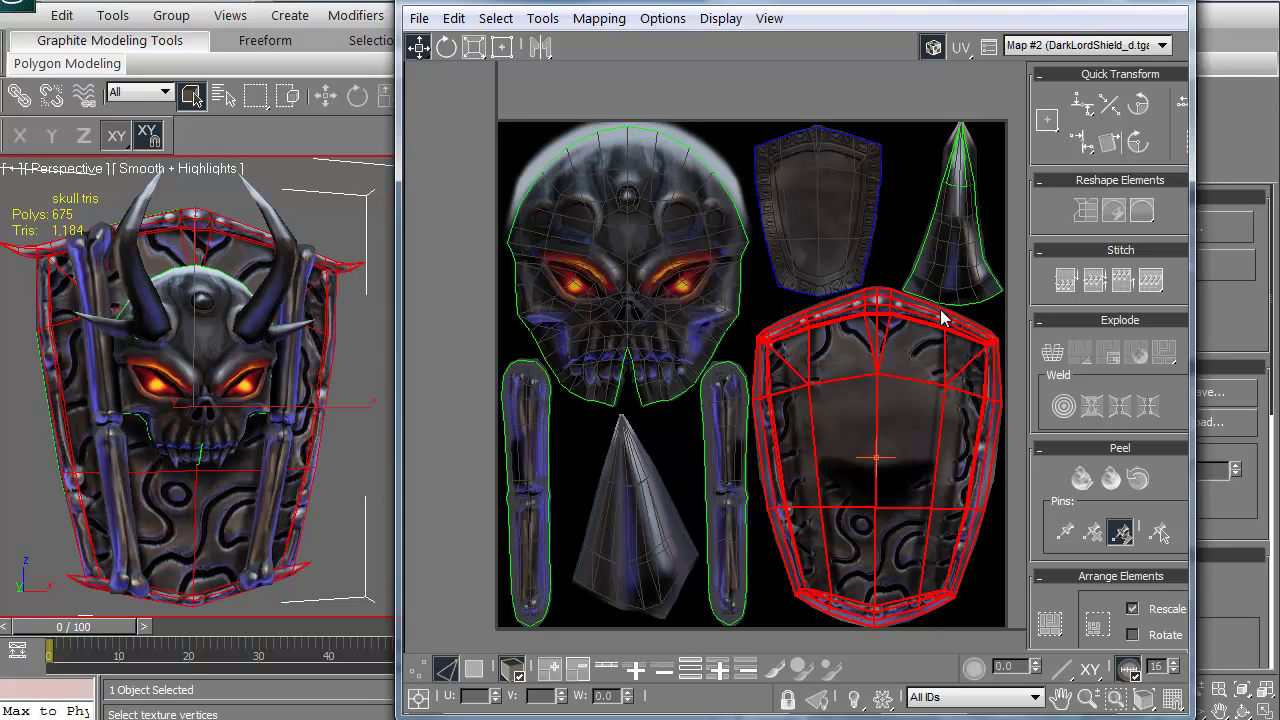
- Select the horn, skull, shield, spike and bone islands one by one as polygon elements to check their matching model parts
left_click(955, 240)
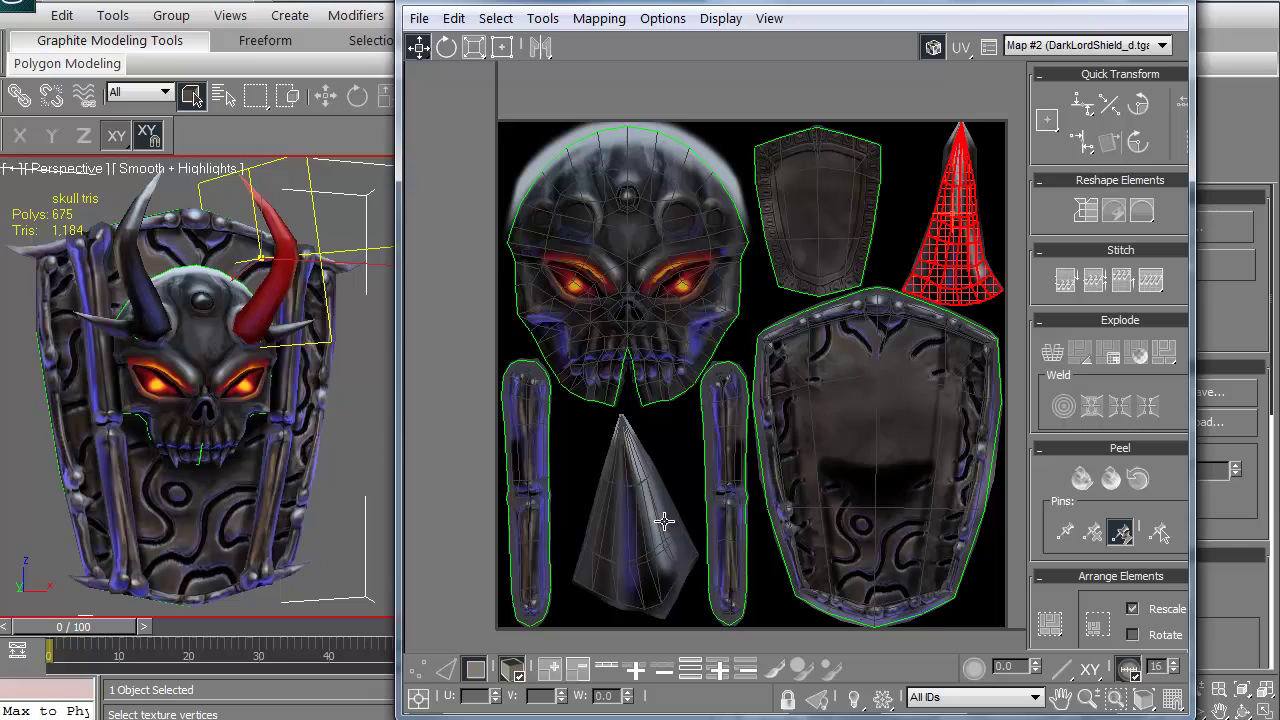
left_click(654, 360)
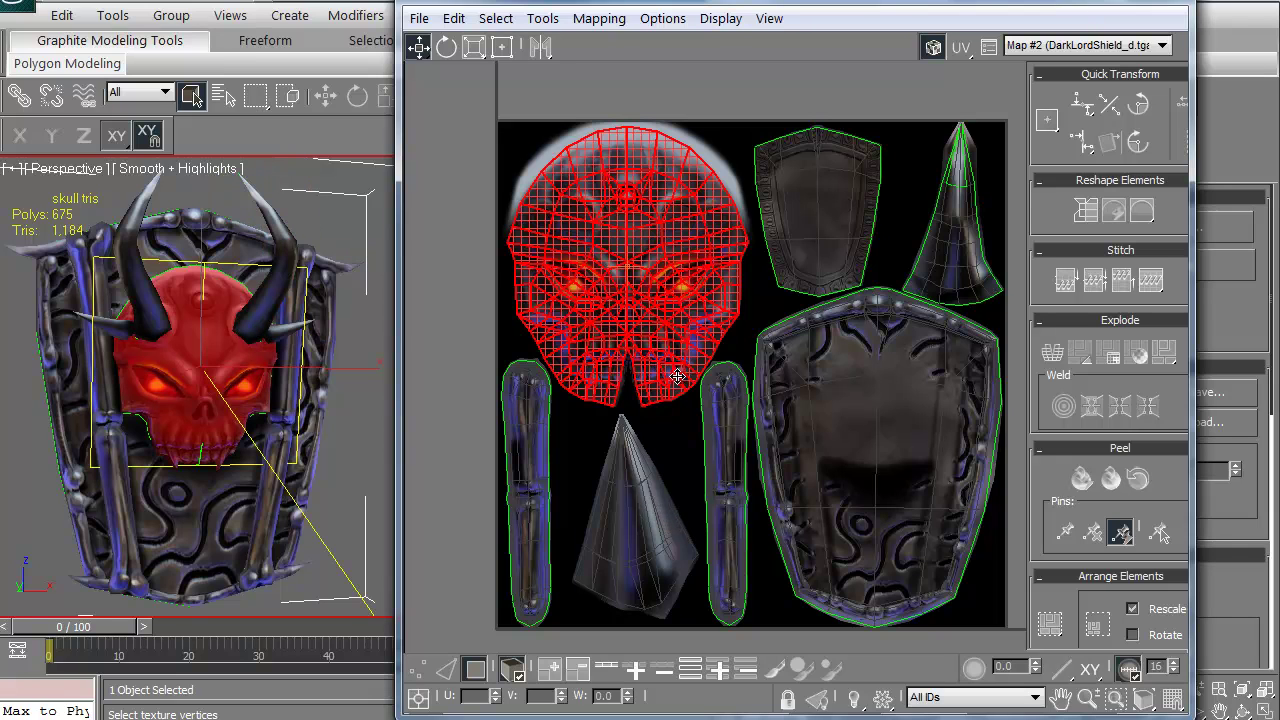
left_click(812, 252)
left_click(950, 235)
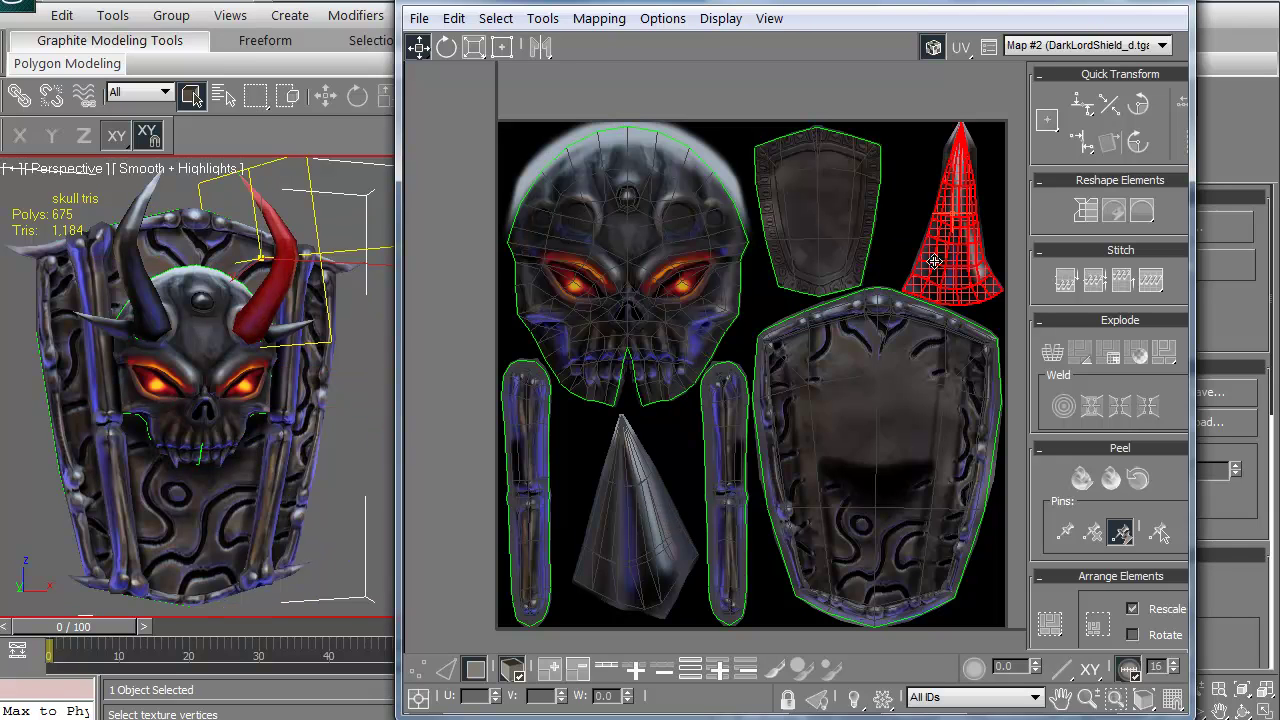
left_click(887, 366)
left_click(743, 438)
left_click(640, 497)
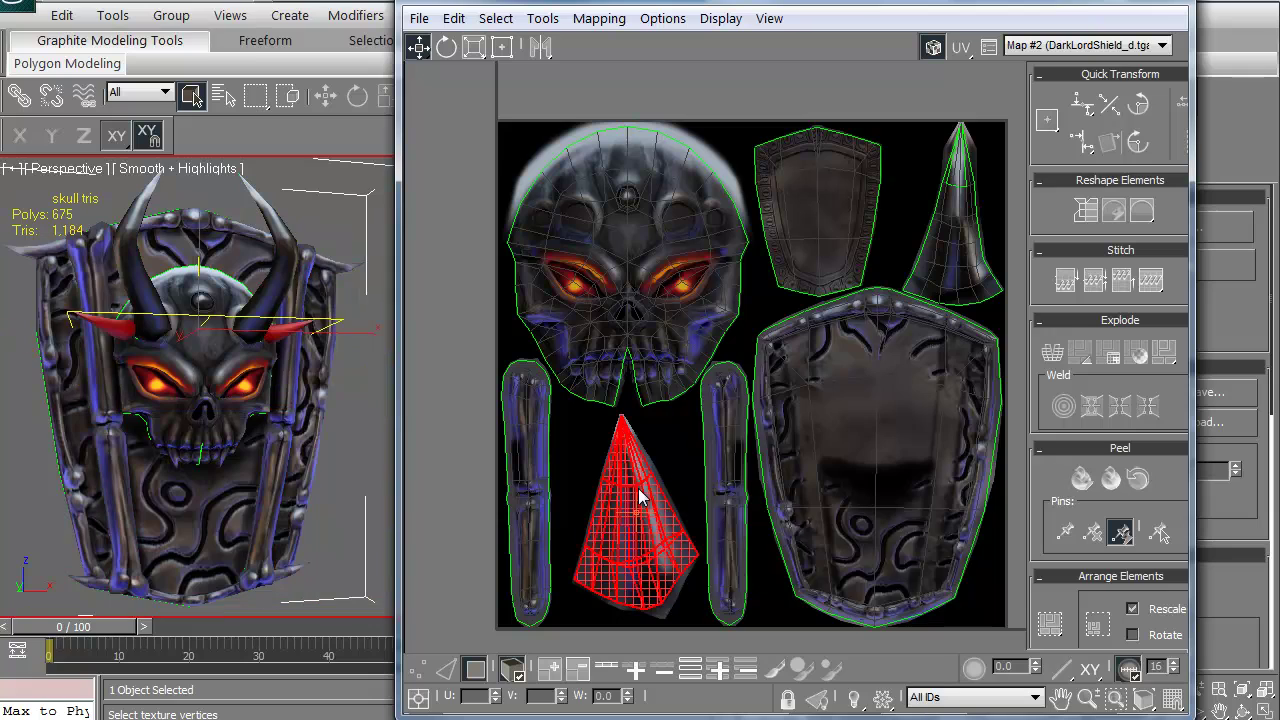
left_click(512, 473)
middle_click_drag(578, 503, 540, 500)
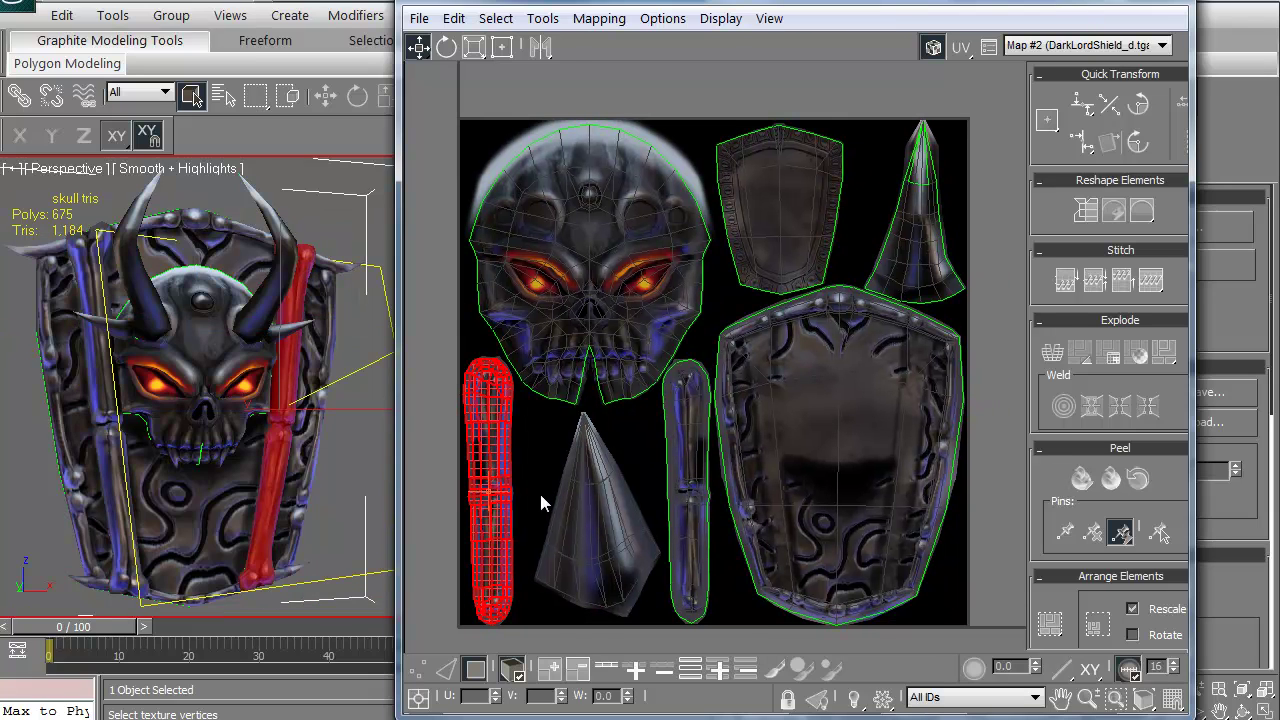
- Pick a single polygon by the skull's nose with element selection off, and reselect the whole skull island with it on
left_click(513, 672)
left_click(575, 314)
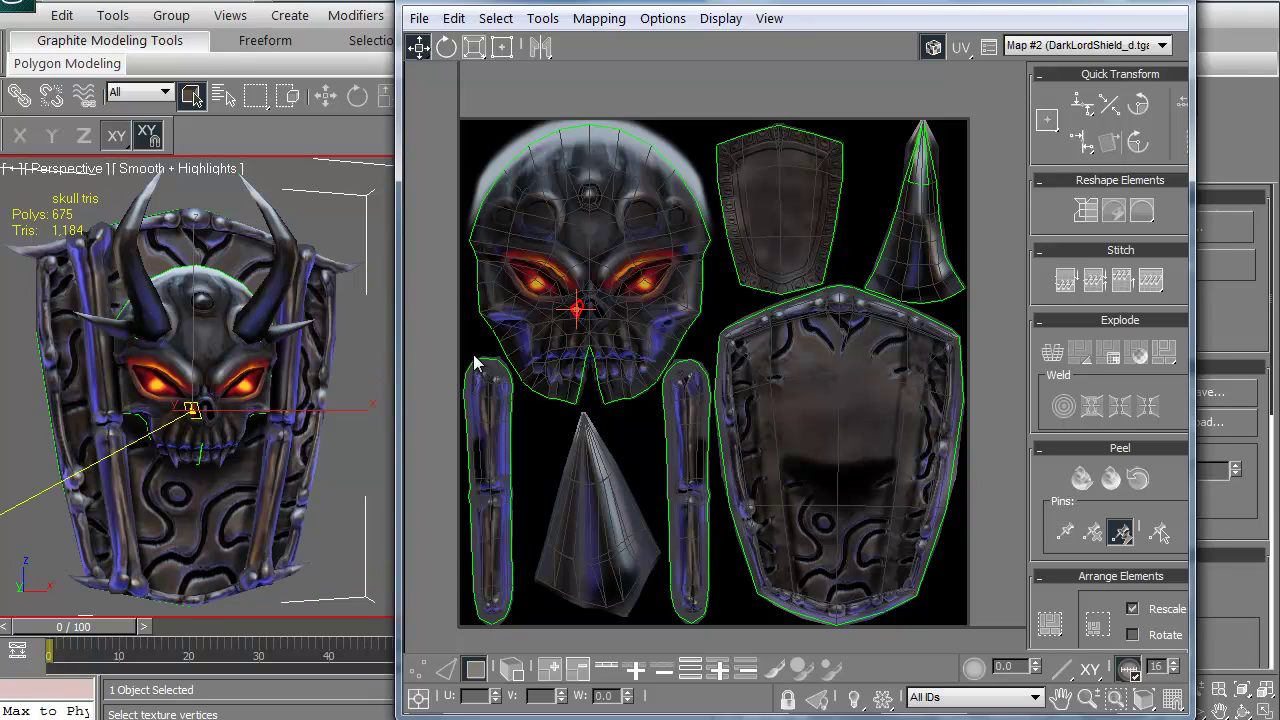
left_click(519, 279)
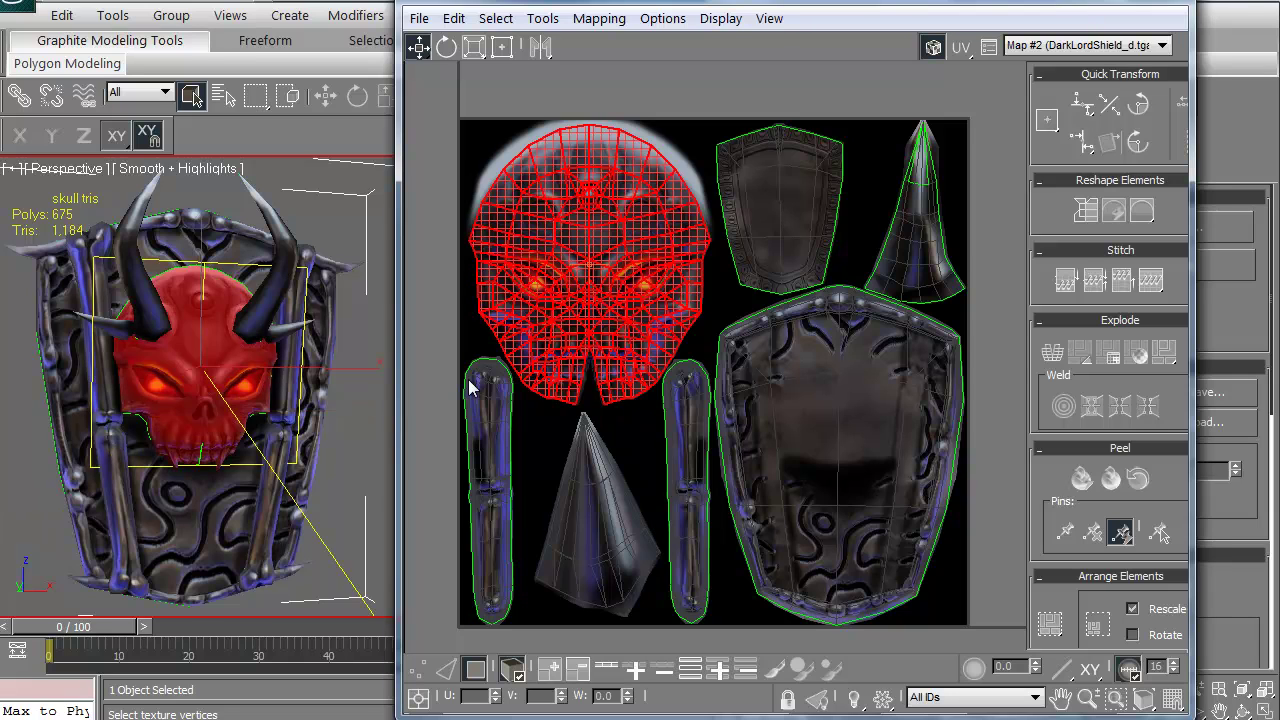
- Select the whole skull island in vertex mode and rotate it 90 degrees clockwise
left_click(418, 668)
left_click_drag(518, 628, 462, 352)
left_click(492, 280)
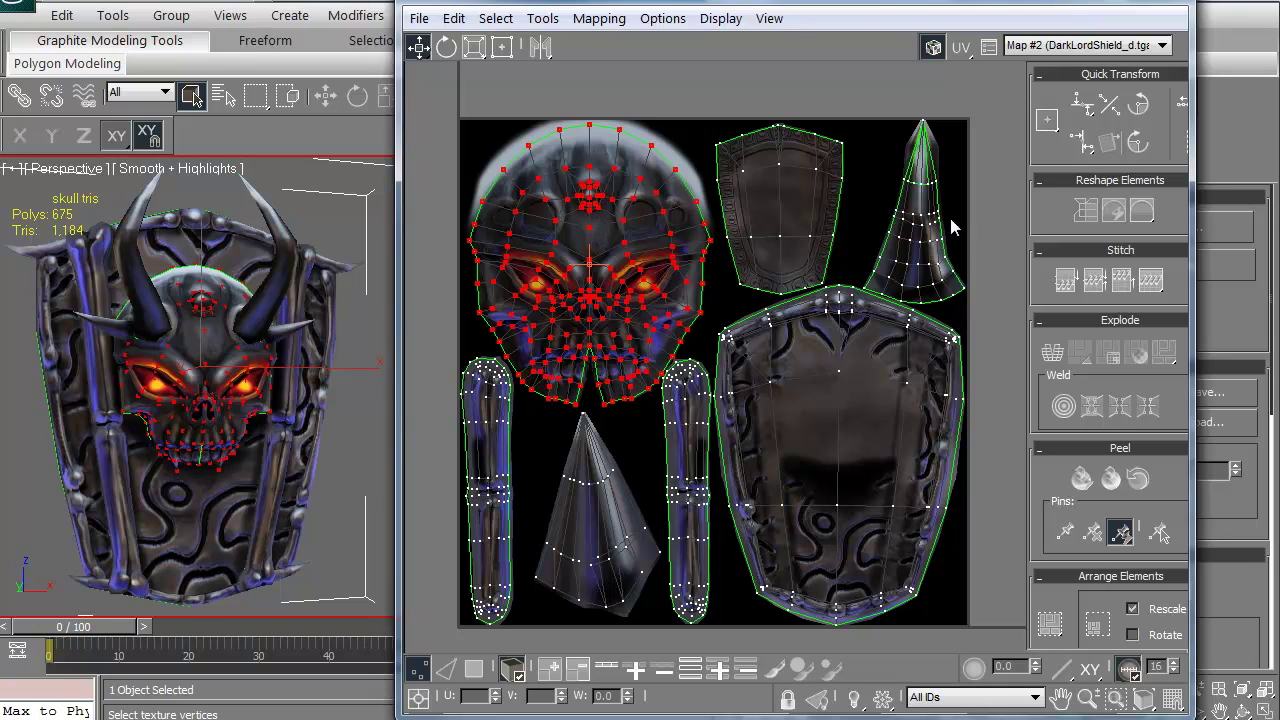
left_click(1137, 146)
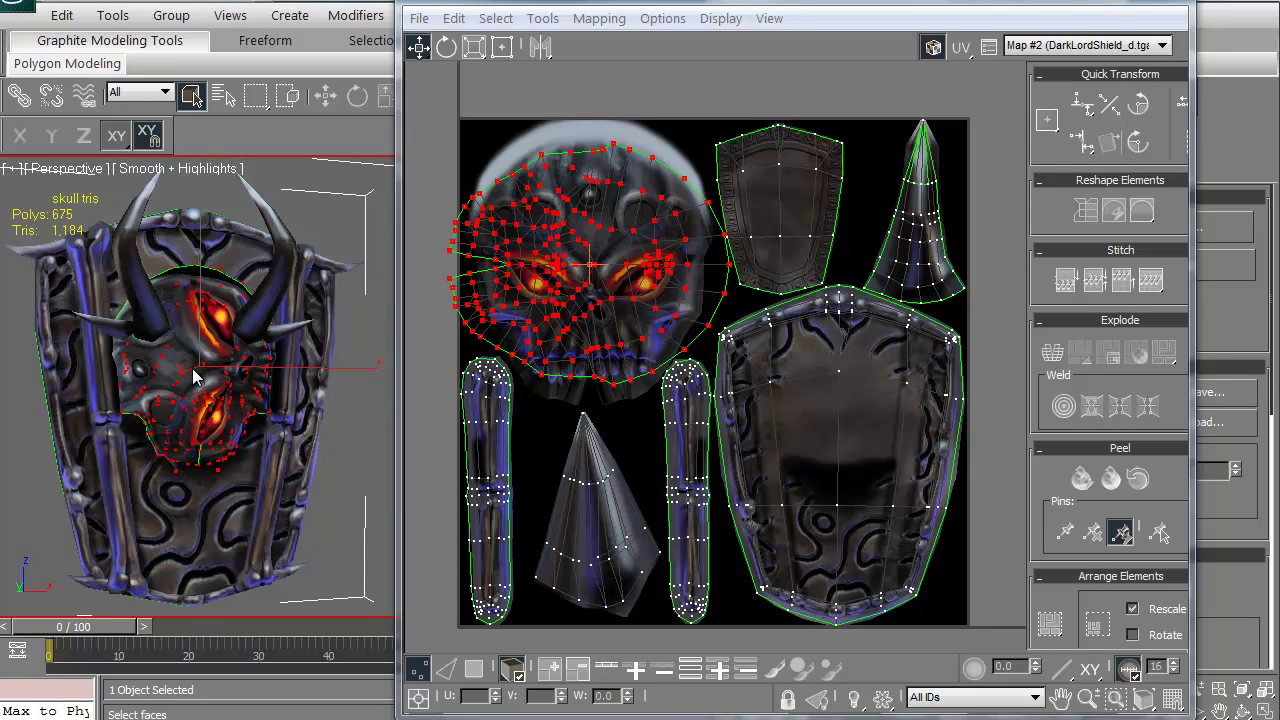
- Rotate the skull island clockwise by three more 90-degree quick rotations until it is upright, and deselect it
middle_click_drag(195, 376, 258, 373, "alt")
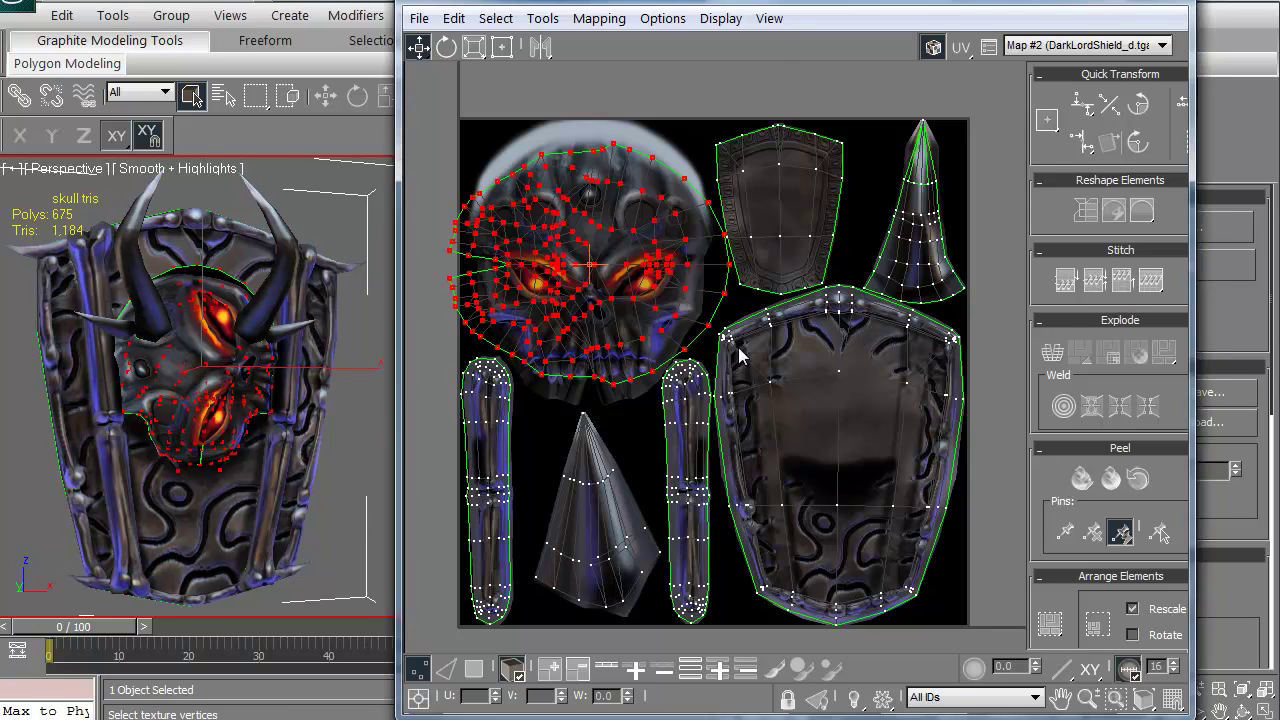
left_click(1137, 144)
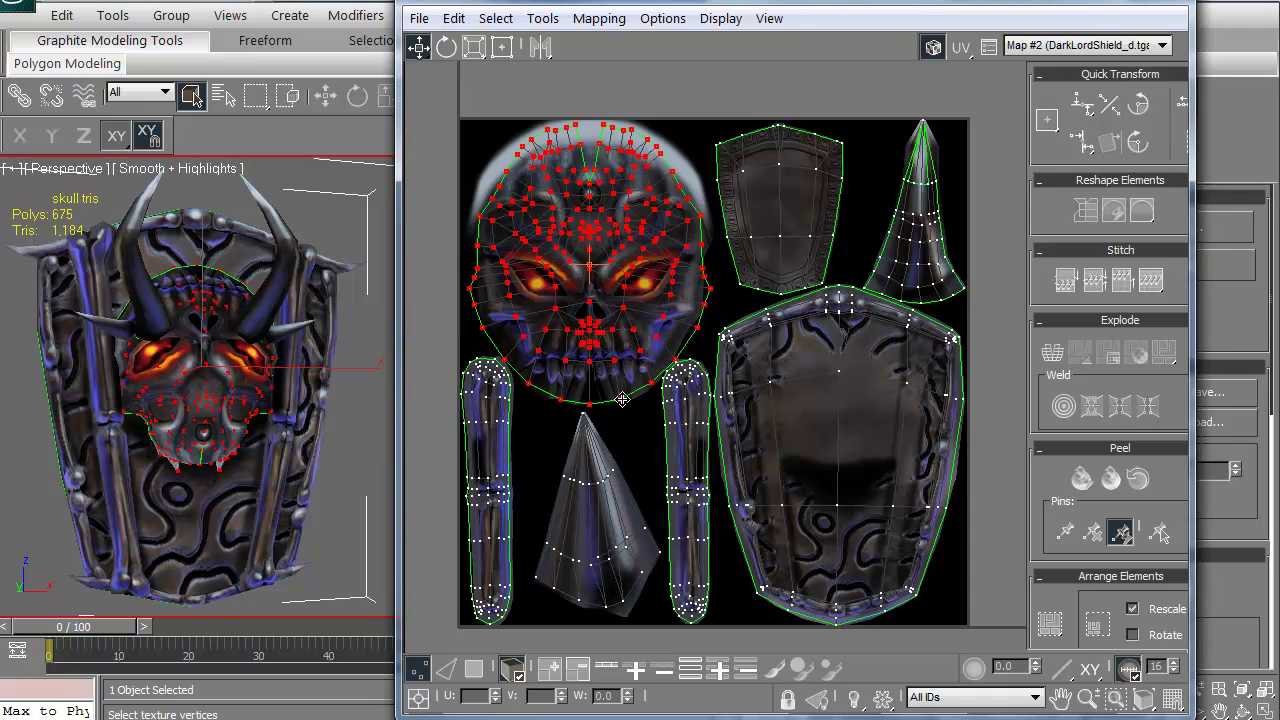
left_click(1145, 150)
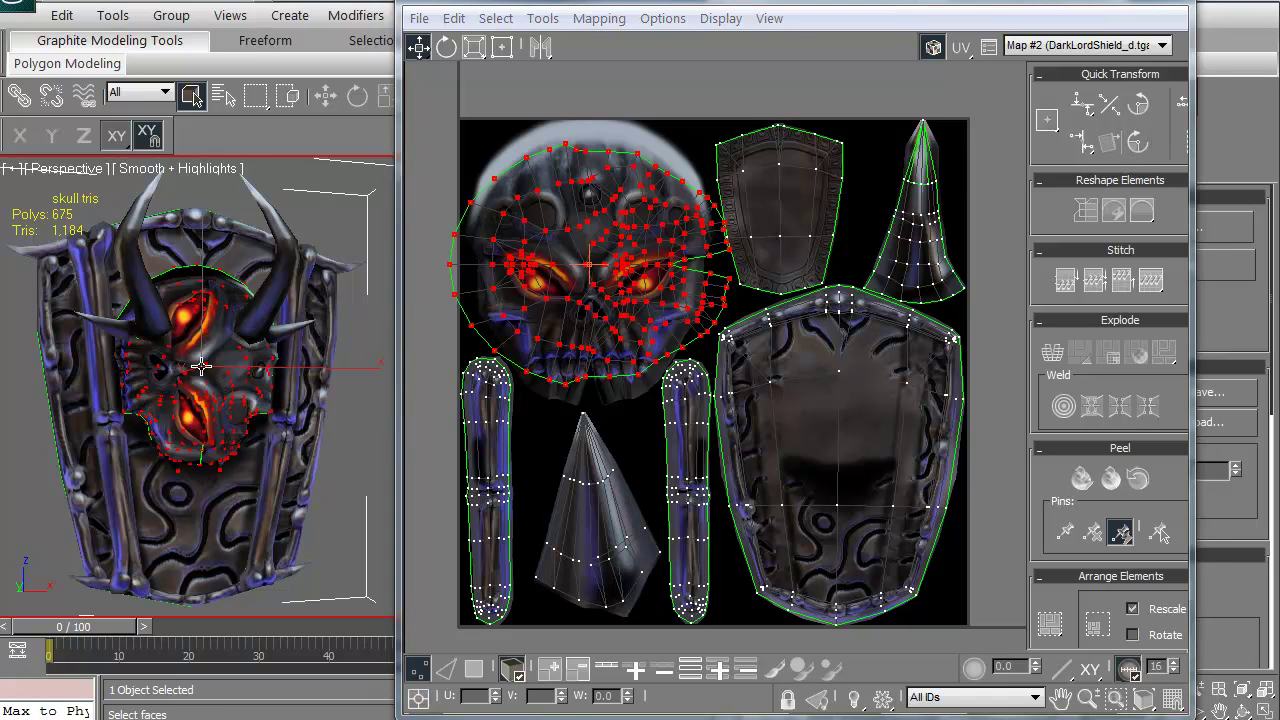
left_click(1138, 143)
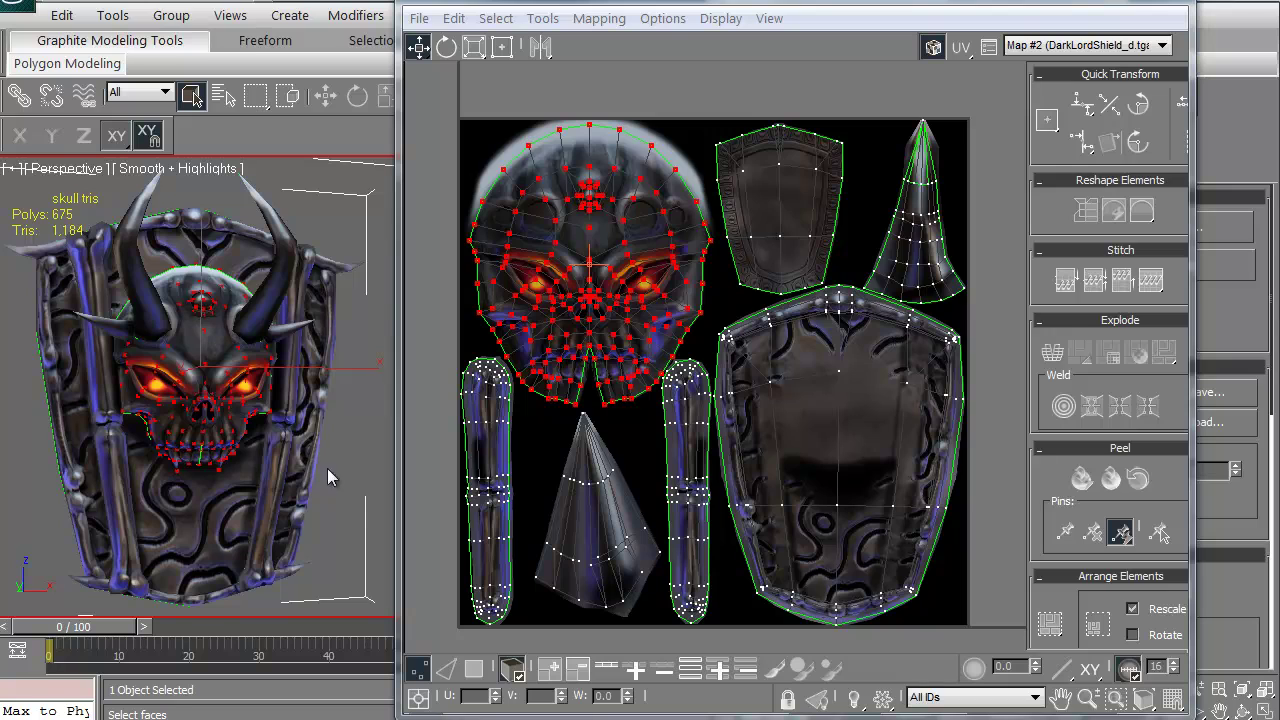
left_click(464, 330)
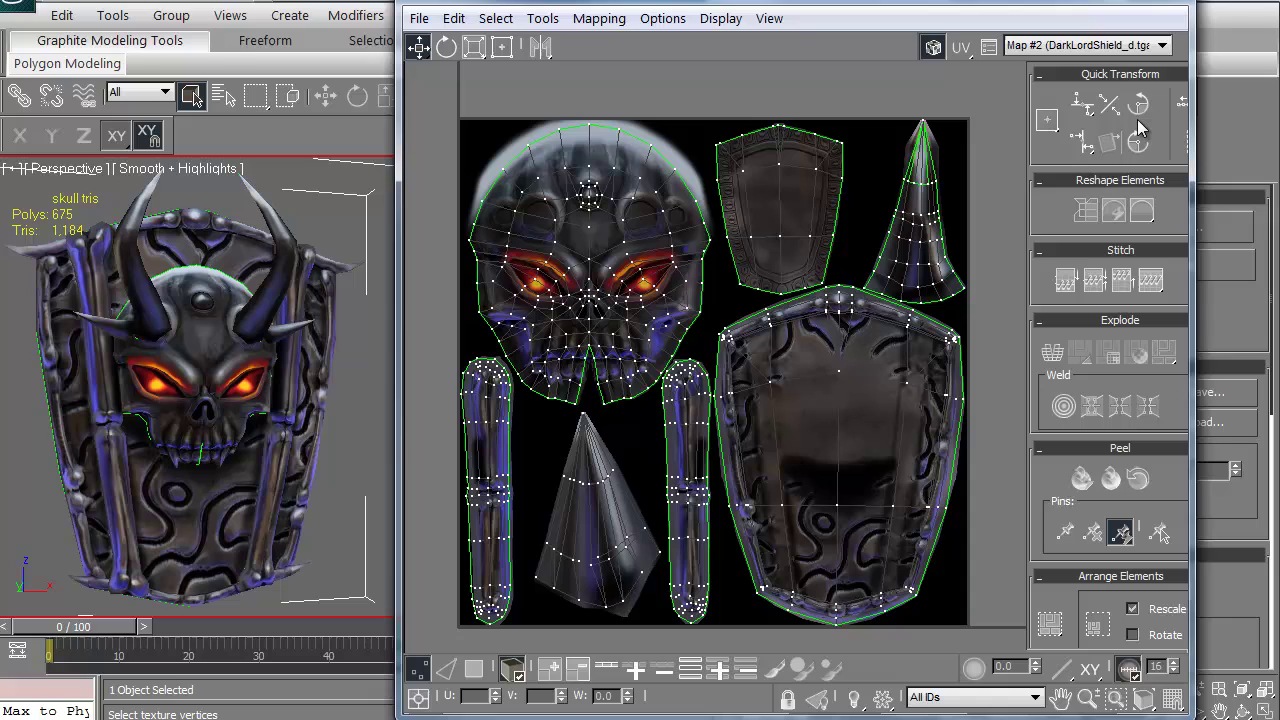
- Hide the texture background, turn off element selection, and select the large shield island's lower row, upper row and centre column of vertices in turn
left_click(933, 50)
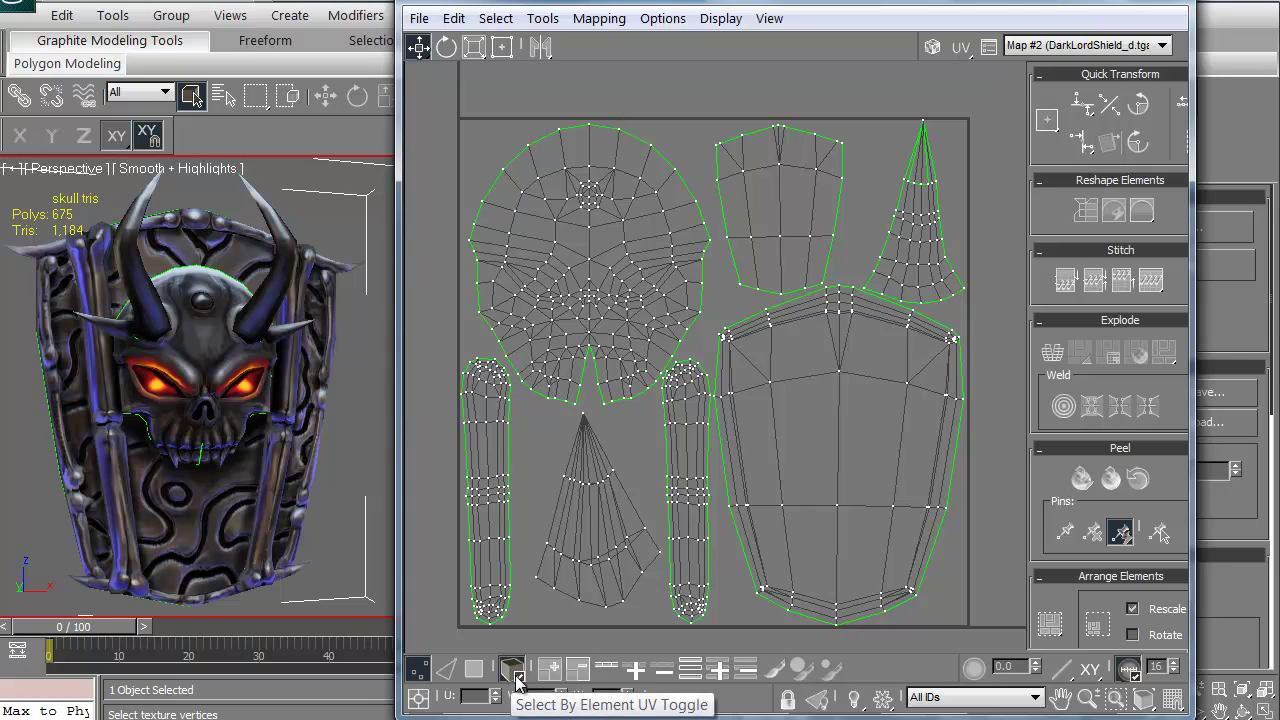
scroll(686, 406, "up", 4)
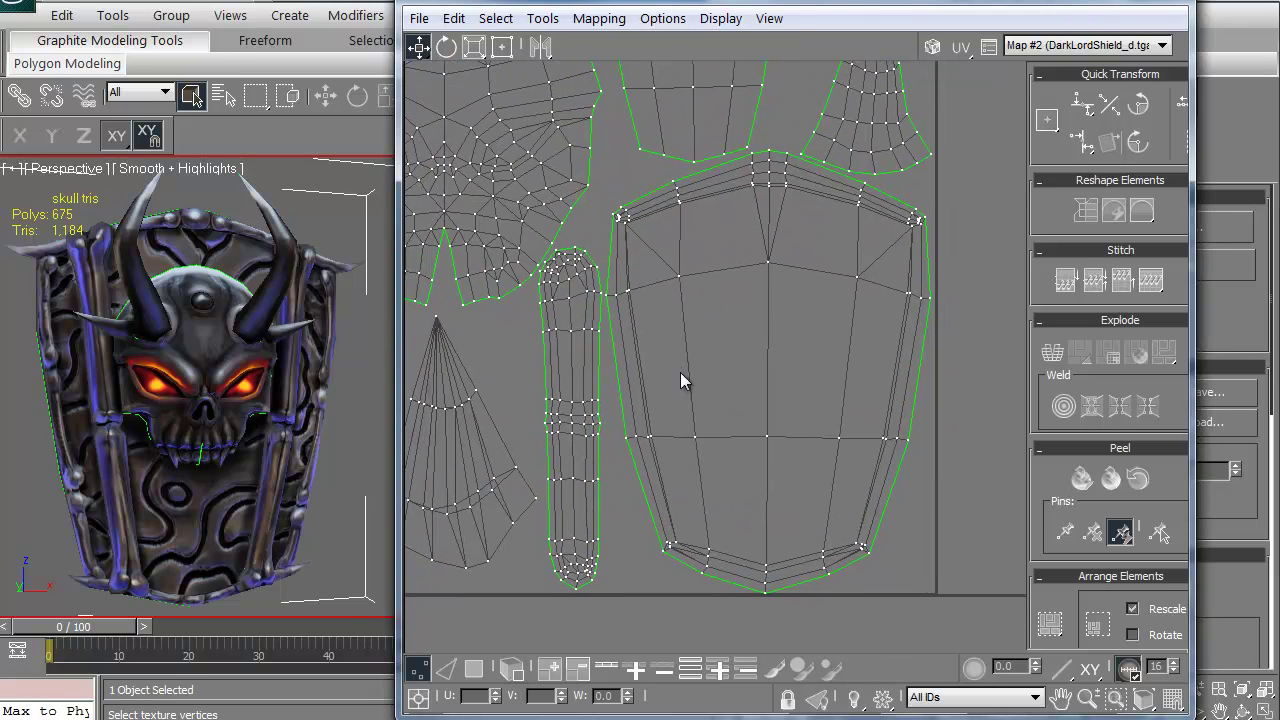
left_click_drag(615, 432, 895, 469)
scroll(766, 423, "up", 3)
middle_click_drag(630, 351, 626, 400)
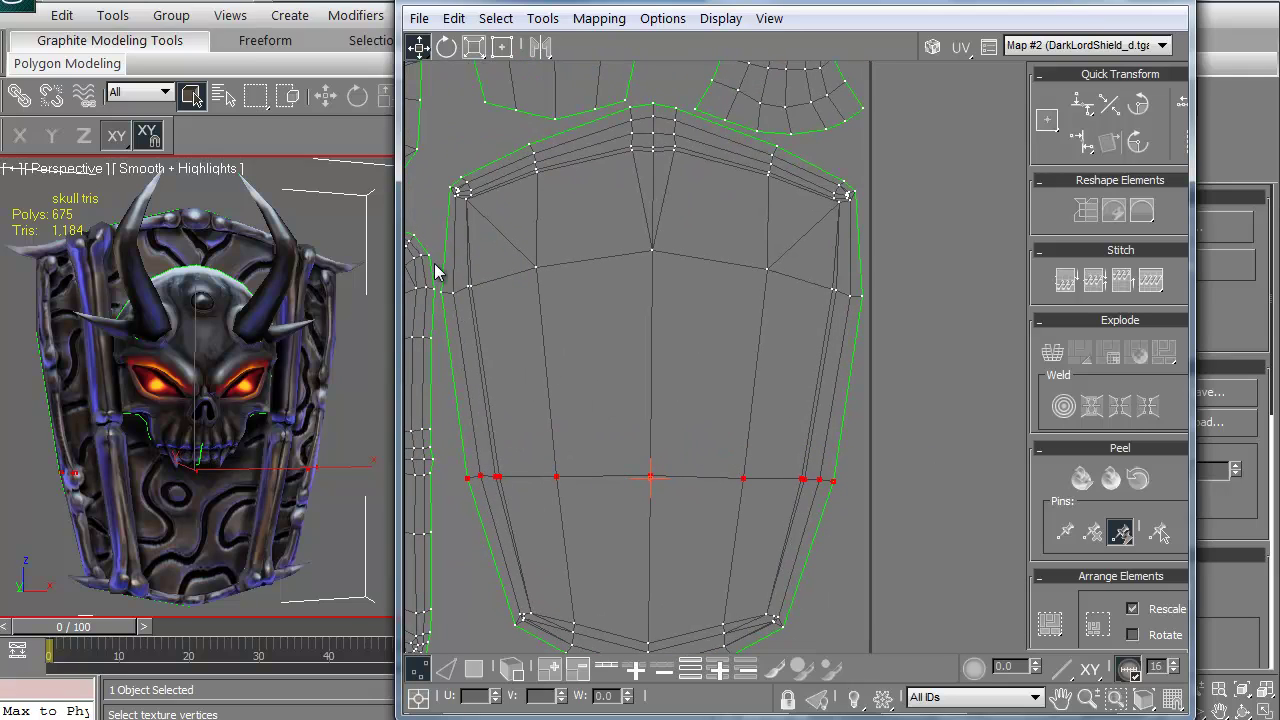
left_click_drag(903, 350, 903, 350)
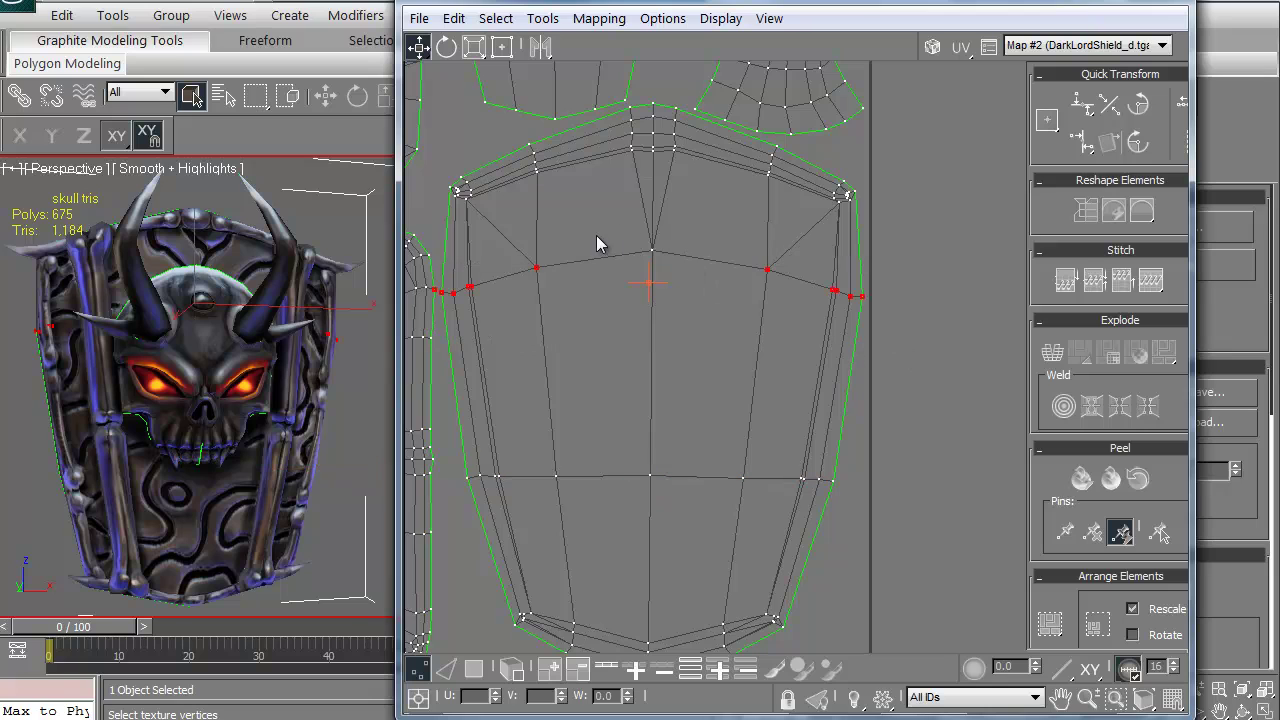
left_click(663, 668)
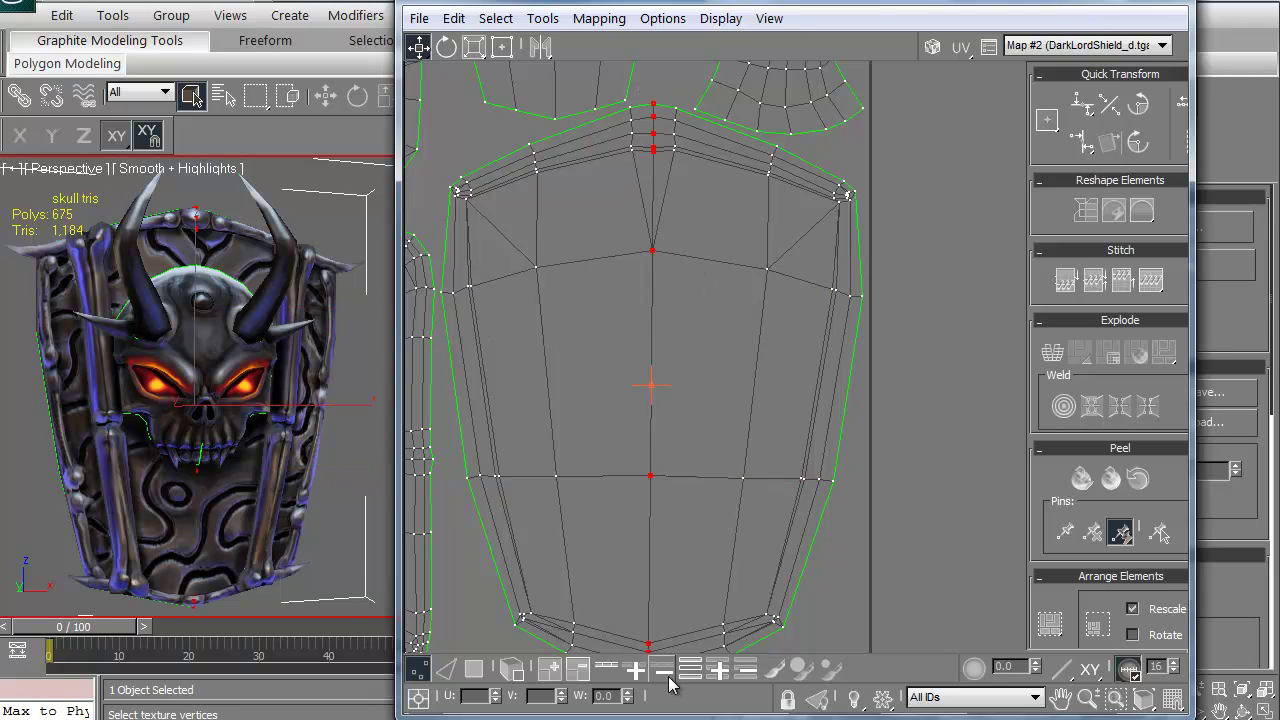
middle_click_drag(636, 473, 674, 403)
scroll(660, 457, "down", 2)
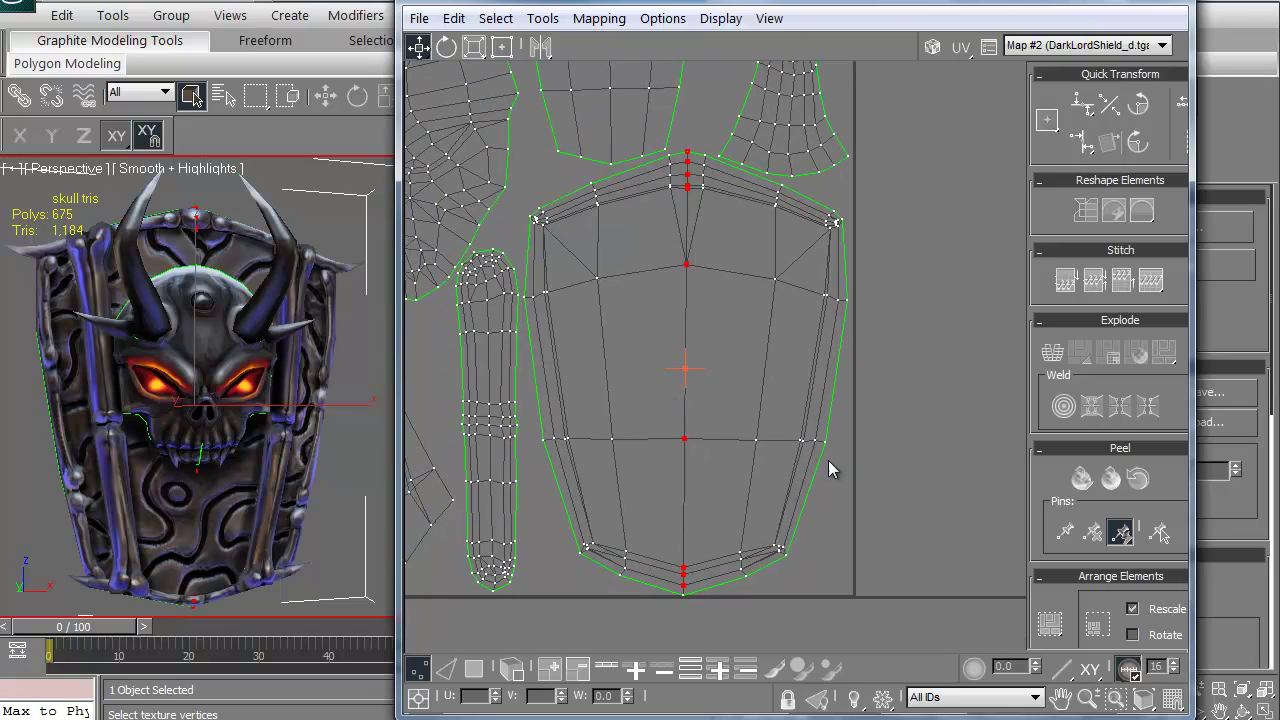
- Try to flatten the large shield island's lower horizontal vertex row by locking the selection and scaling it vertically
left_click_drag(525, 425, 862, 458)
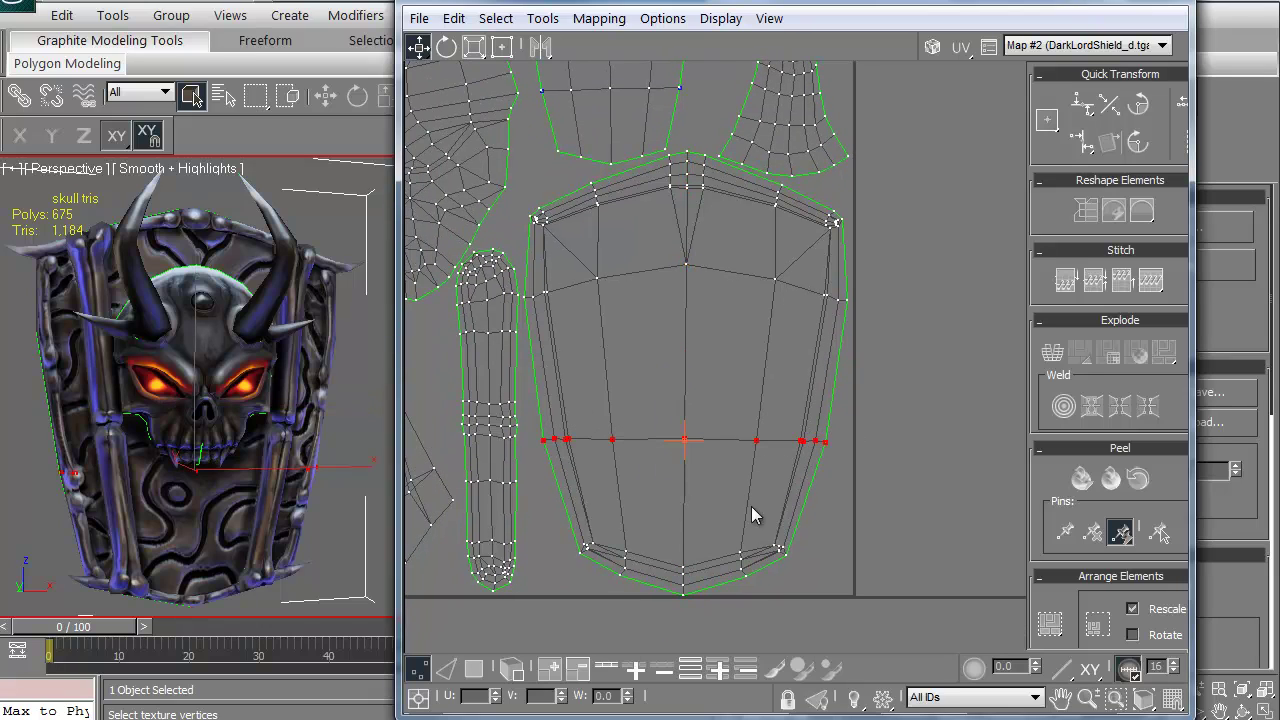
left_click(788, 699)
left_click(482, 52)
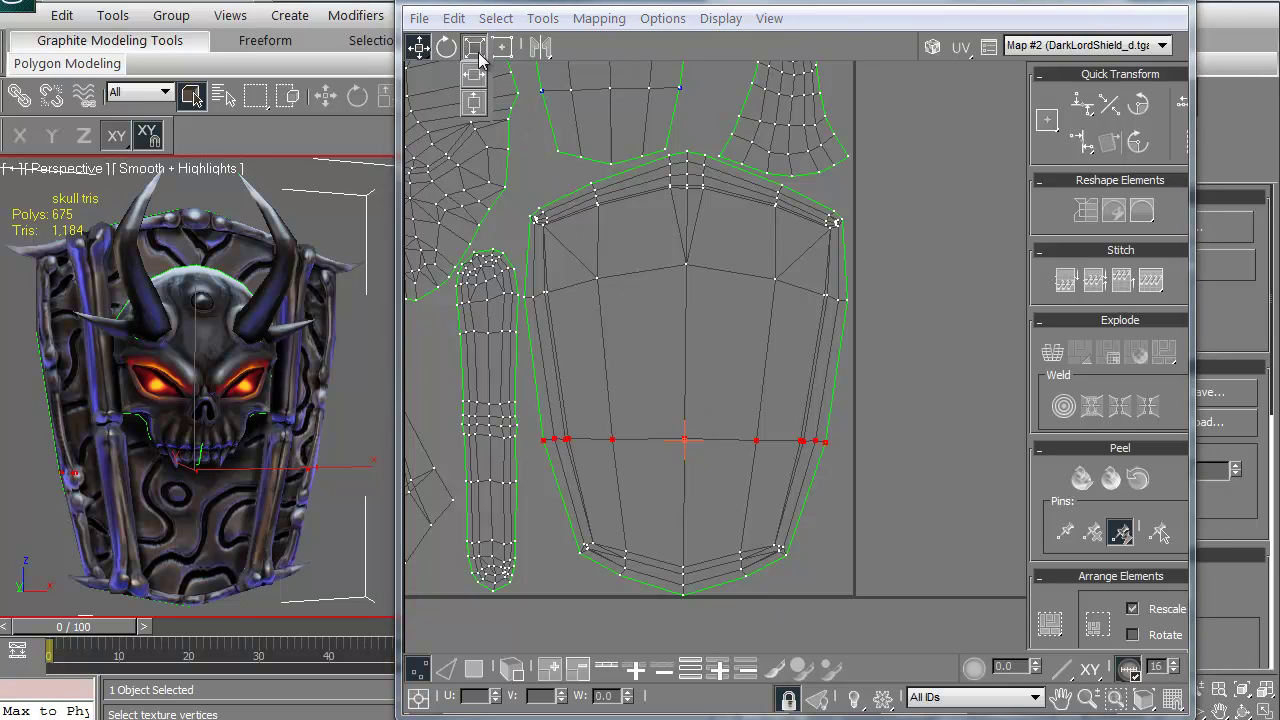
left_click(476, 50)
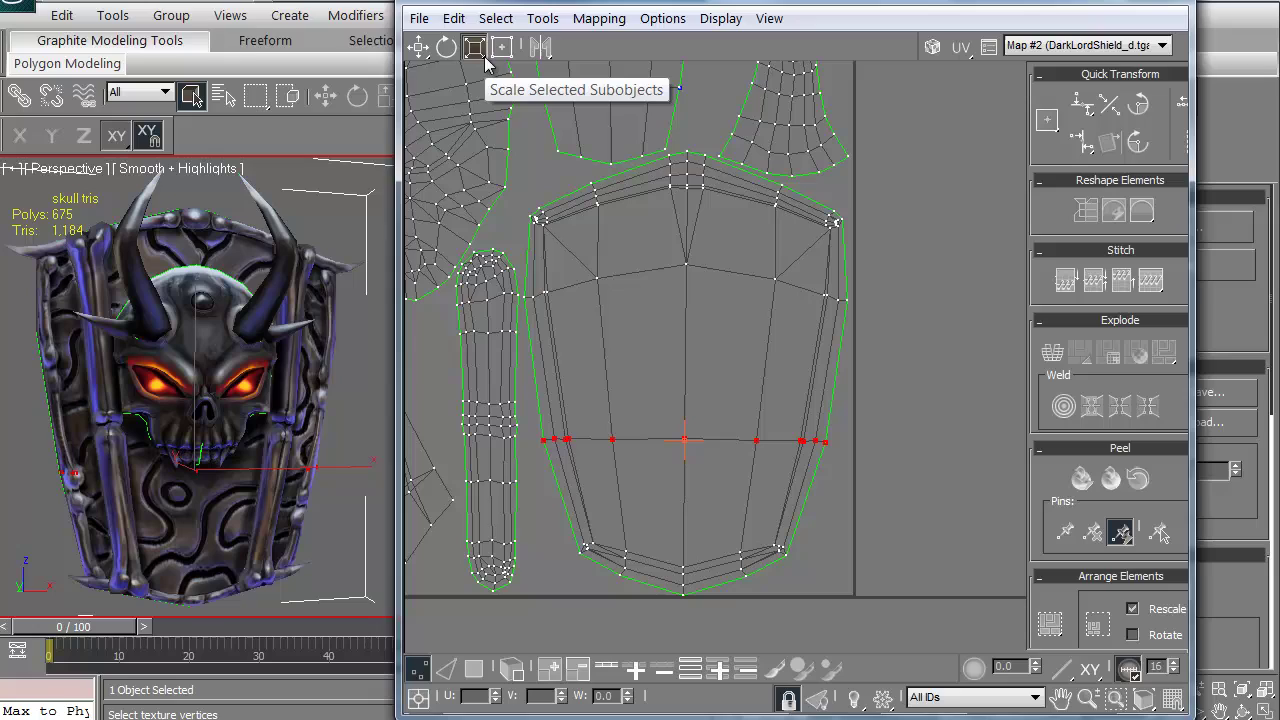
left_click(477, 56)
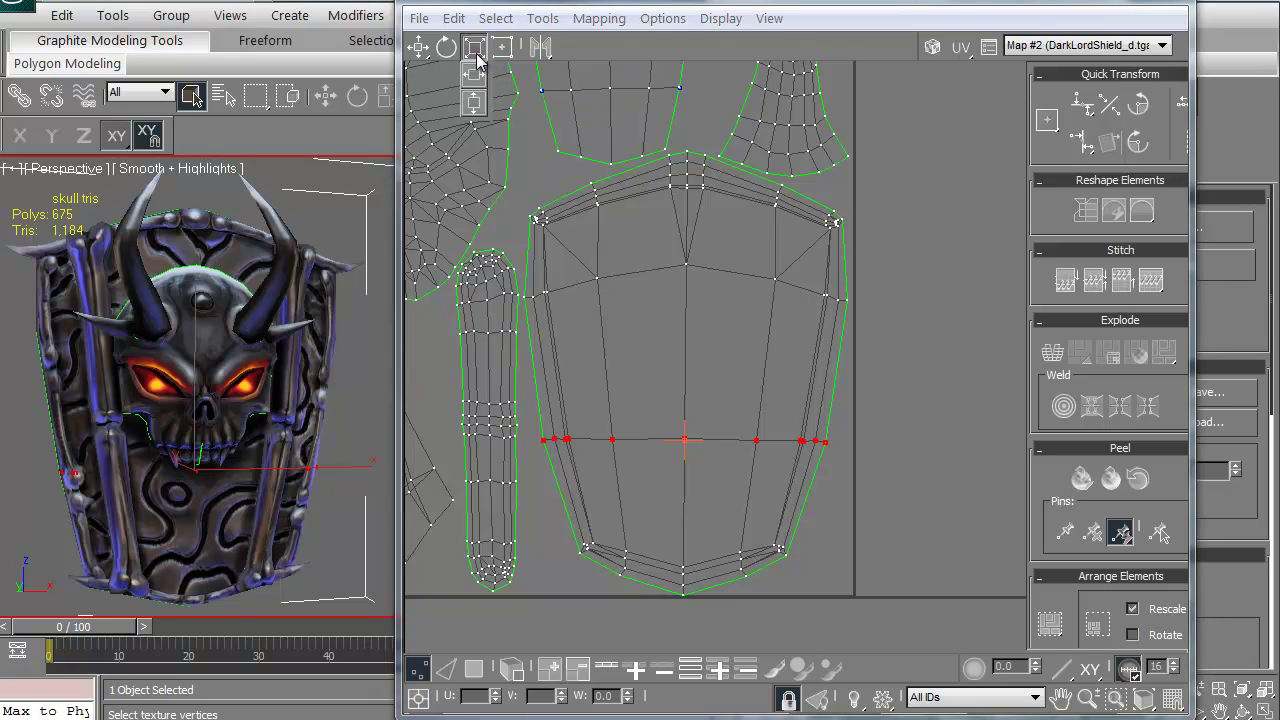
left_click(475, 104)
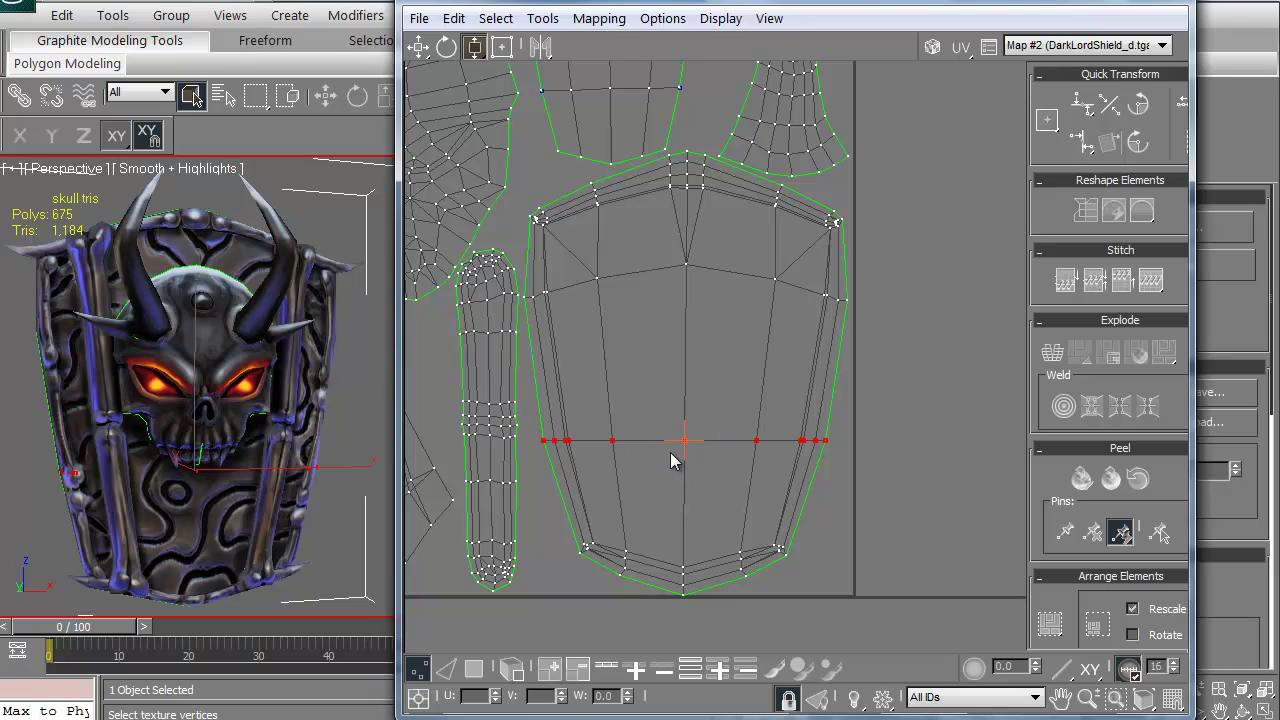
double_click(683, 530)
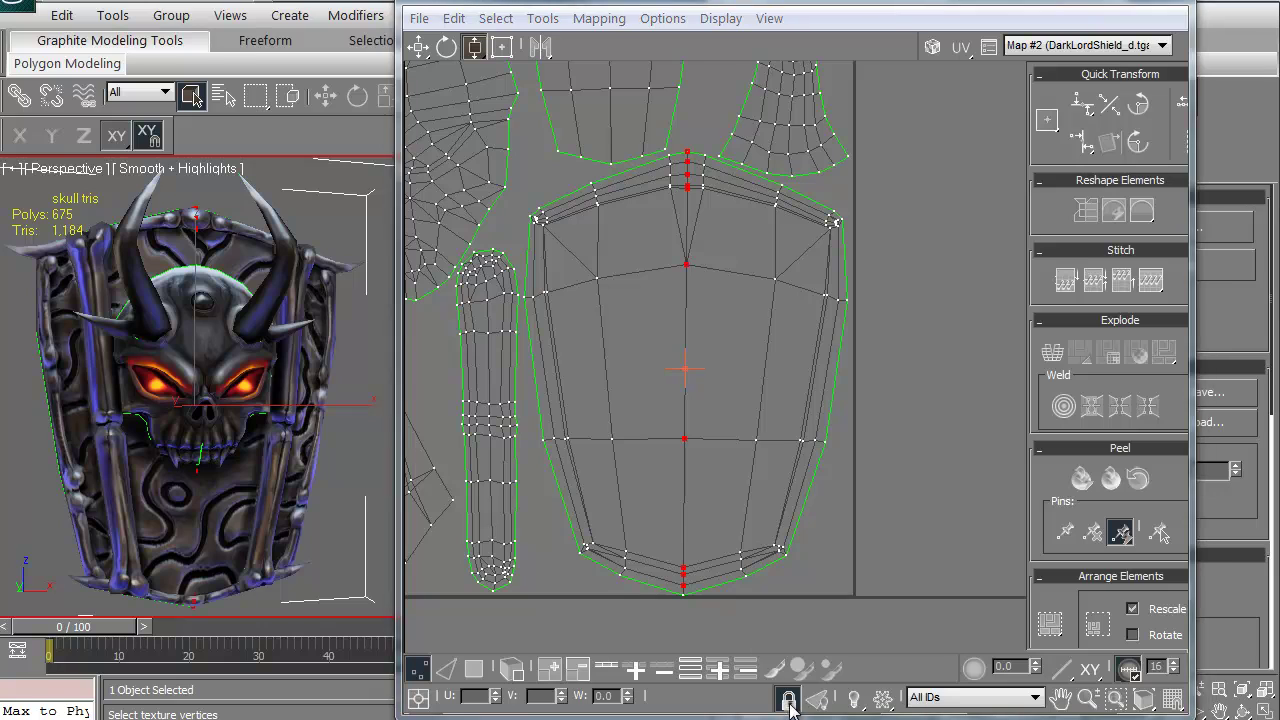
left_click(582, 548)
- Straighten the large shield island's lower and upper horizontal vertex rows with quick align, including the centre vertex in the upper row
double_click(648, 440)
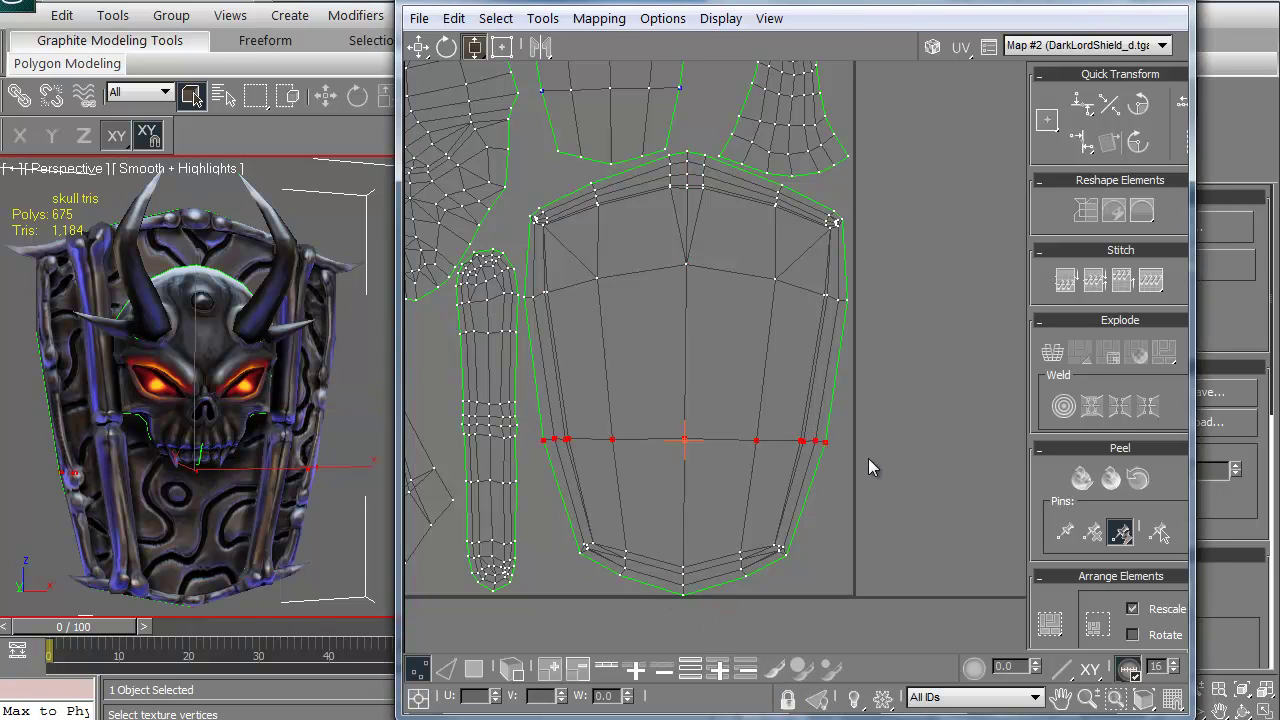
left_click(1083, 106)
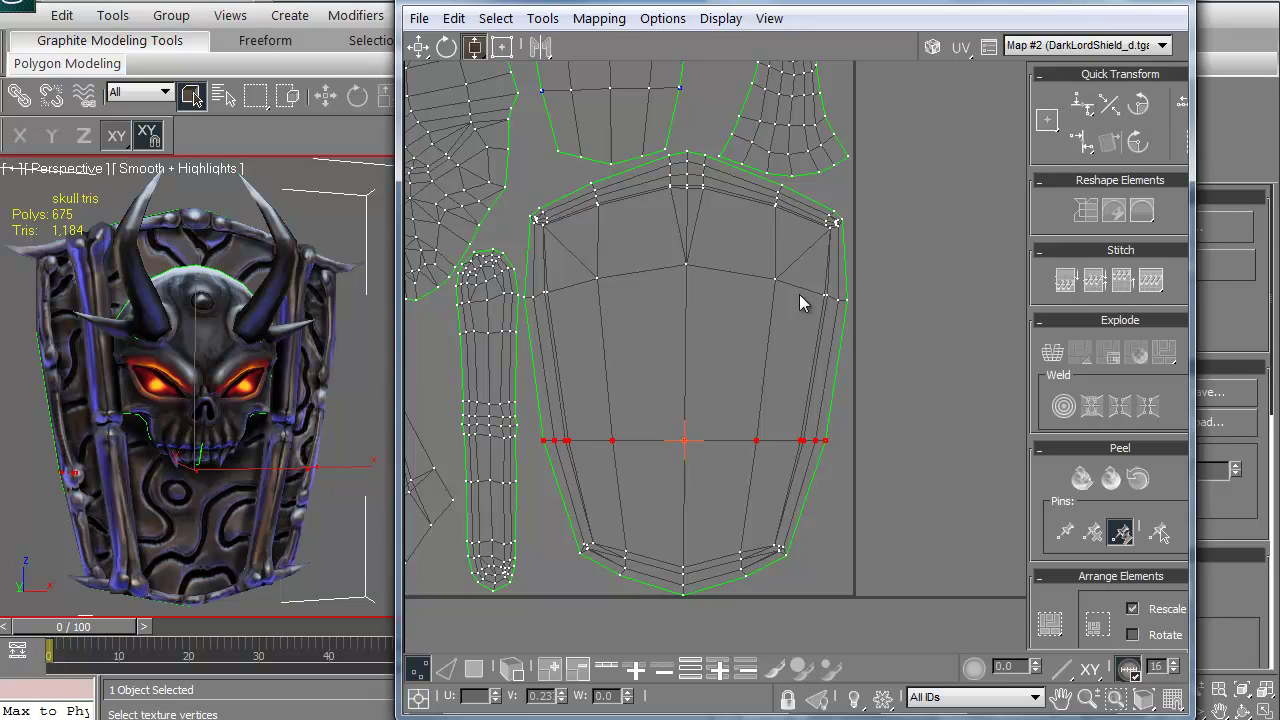
left_click_drag(545, 270, 525, 273)
left_click(1082, 106)
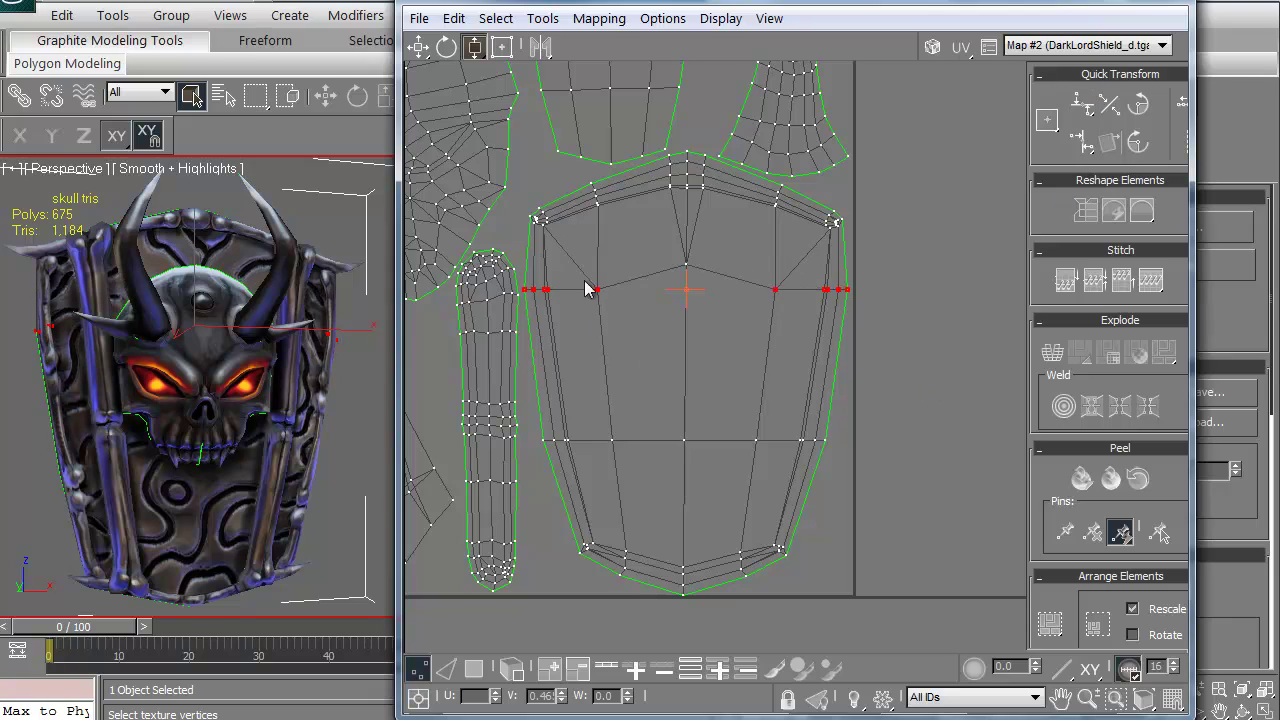
left_click_drag(656, 252, 700, 280, "ctrl")
left_click(1083, 108)
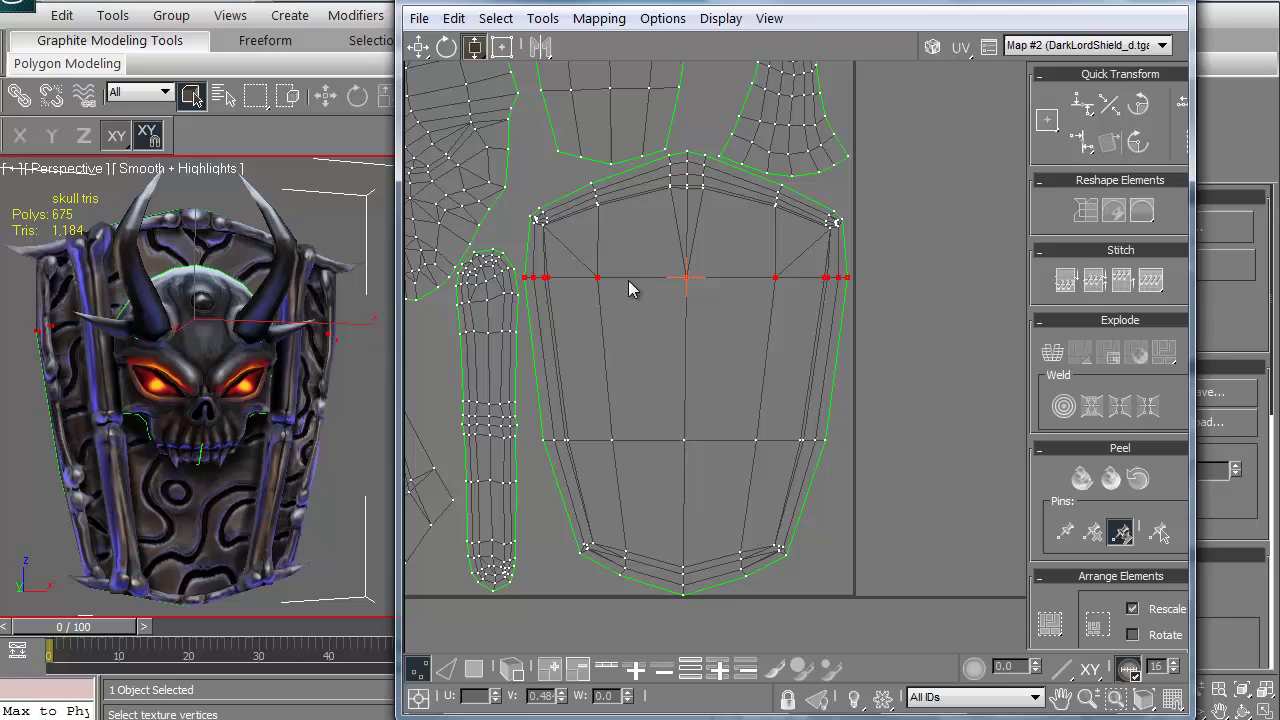
- Straighten the large shield island's centre vertex column with Align Horizontal and clear the selection
left_click_drag(684, 150, 692, 300)
left_click_drag(696, 518, 698, 615, "ctrl")
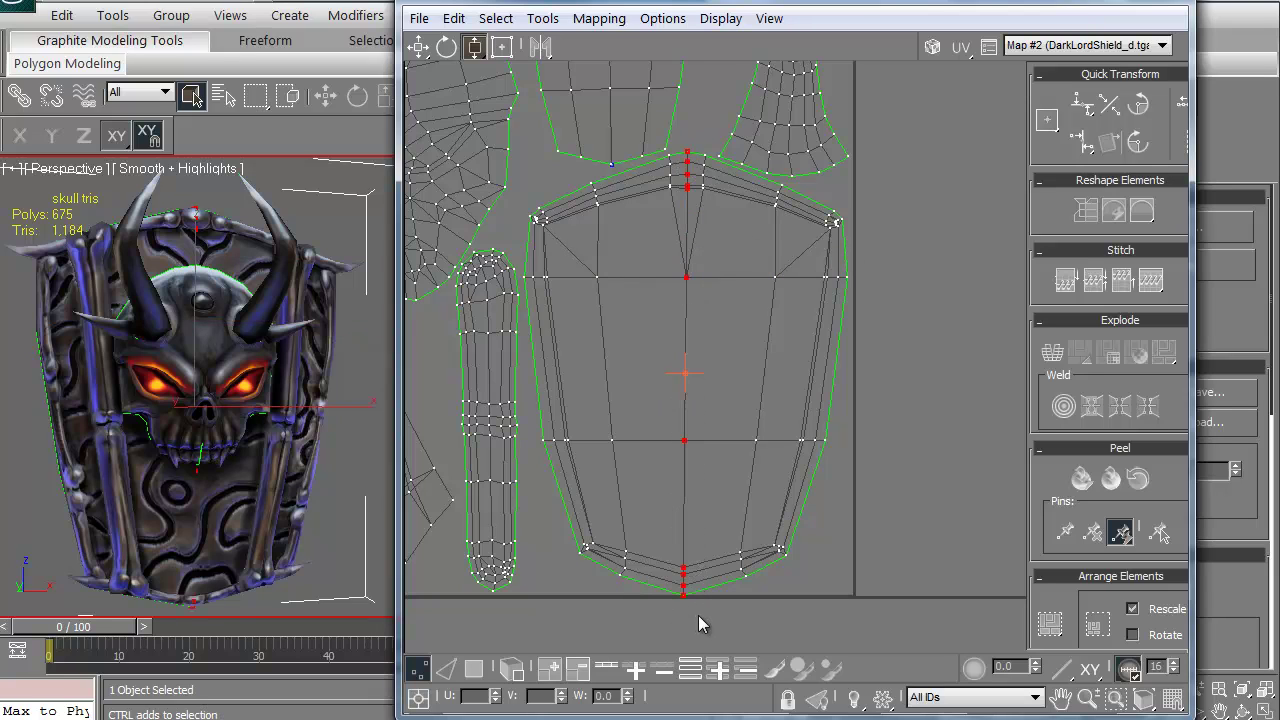
left_click(1080, 143)
middle_click_drag(503, 430, 657, 437)
middle_click_drag(788, 283, 679, 422)
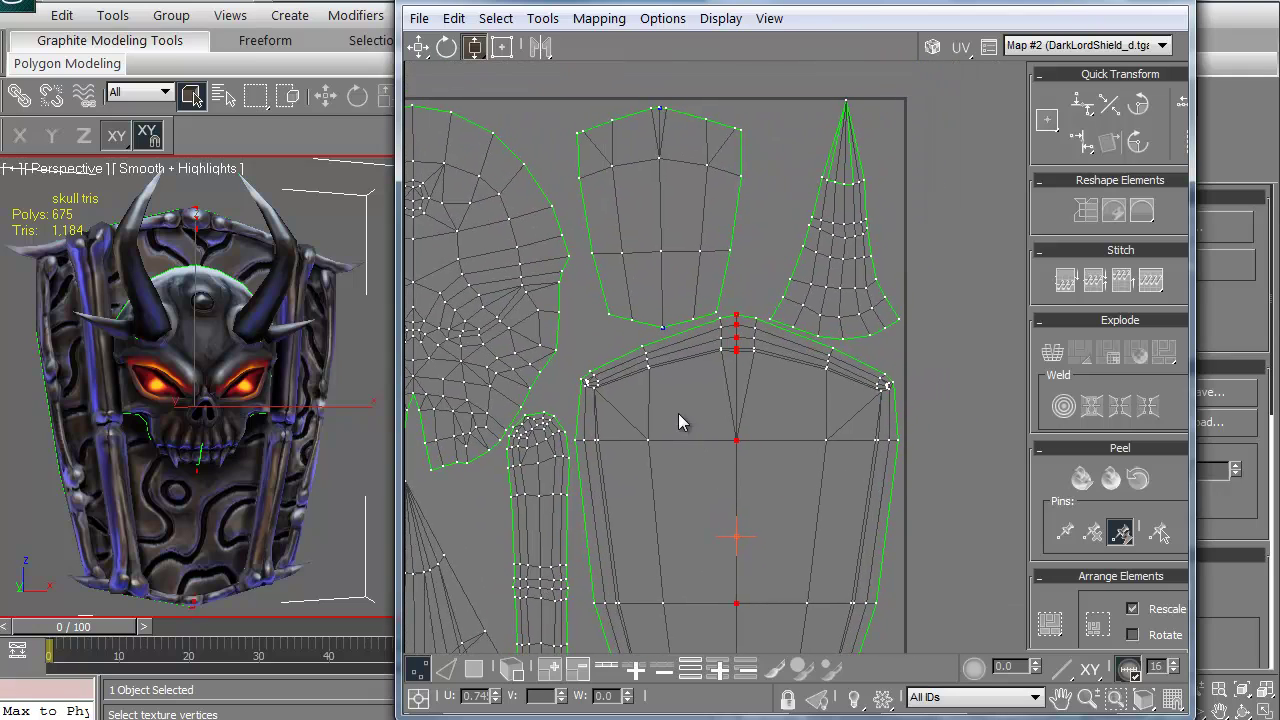
middle_click_drag(731, 335, 700, 181)
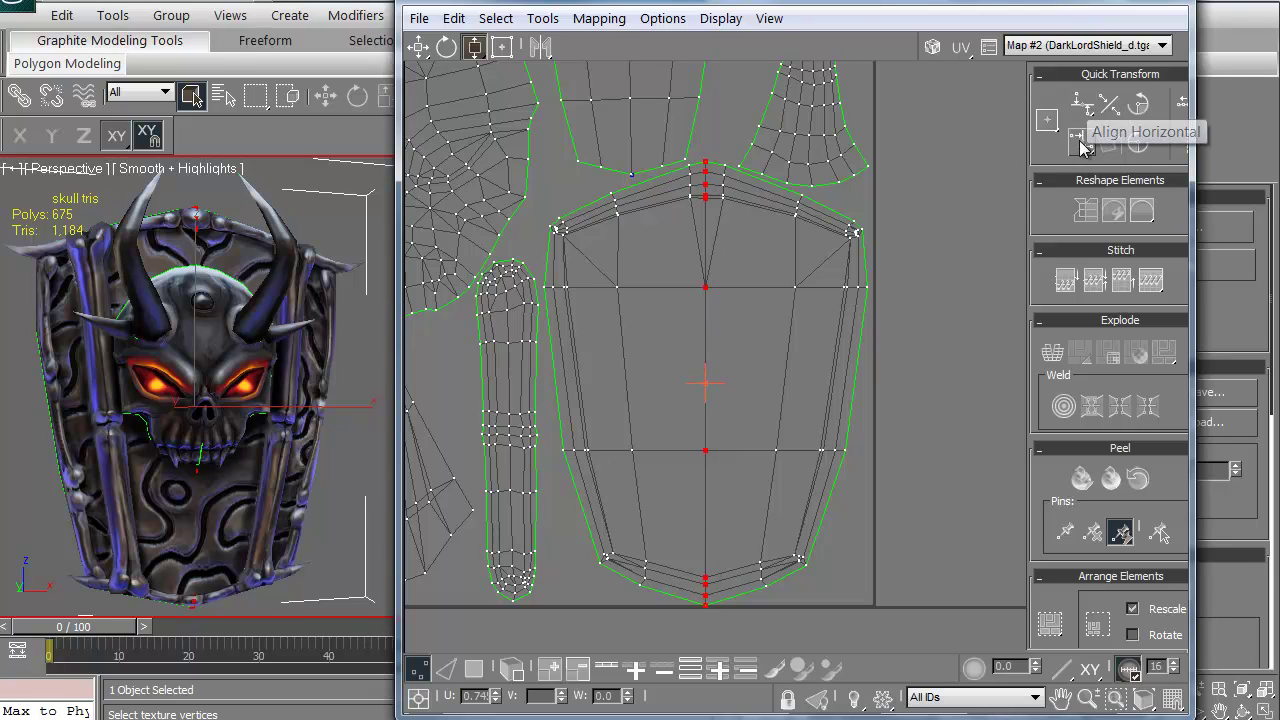
left_click_drag(1082, 146, 1085, 118)
middle_click_drag(646, 424, 745, 410)
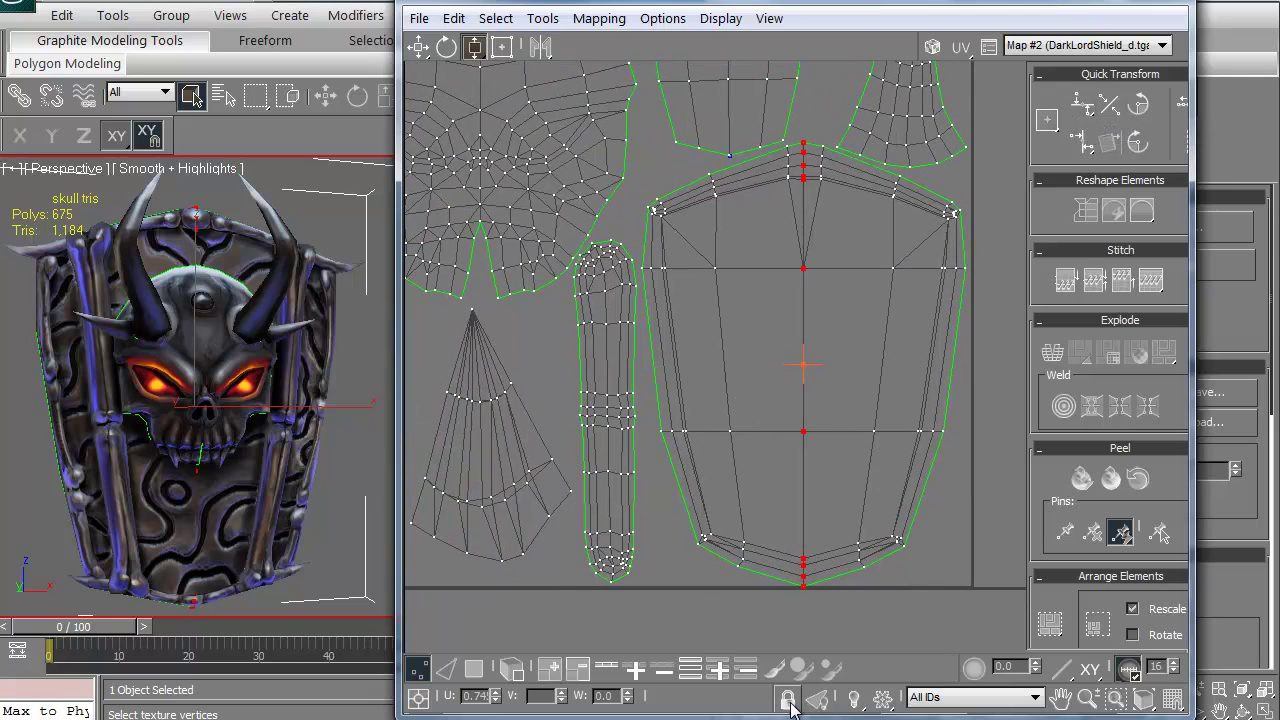
left_click(695, 580)
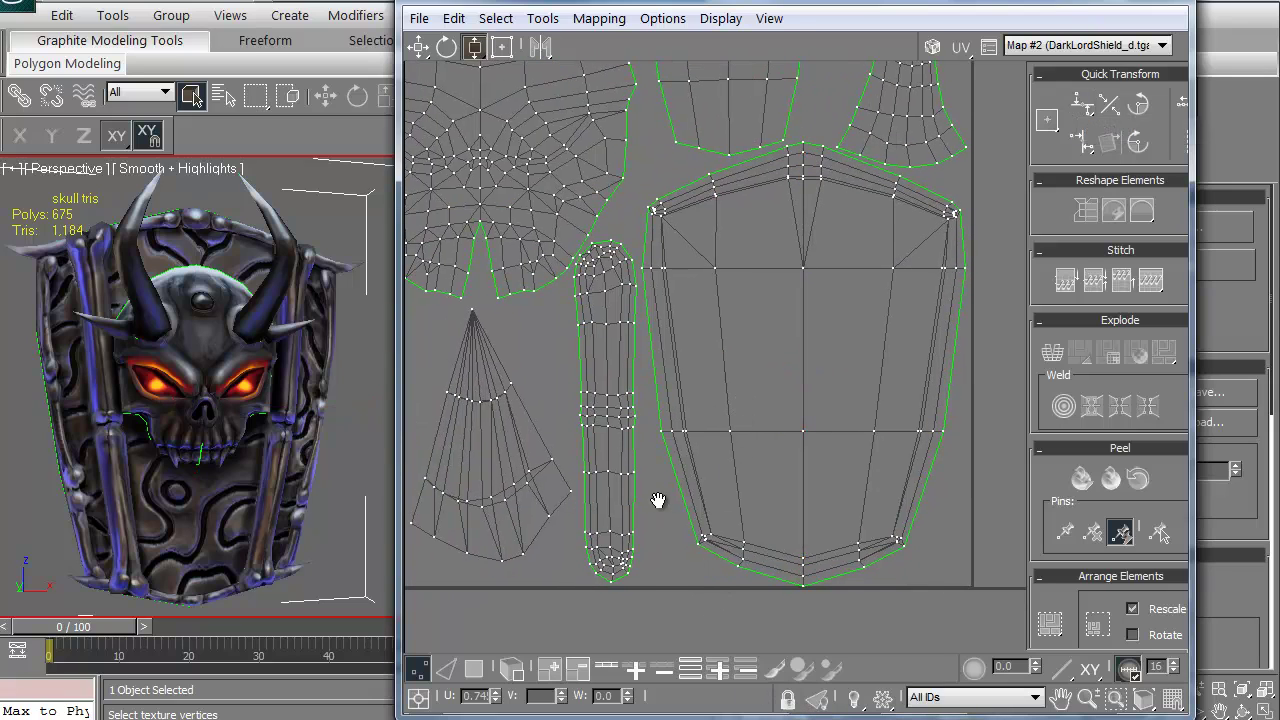
- Select the vertices at the large shield island's lower-left corner and show the texture background again
middle_click_drag(660, 500, 634, 473)
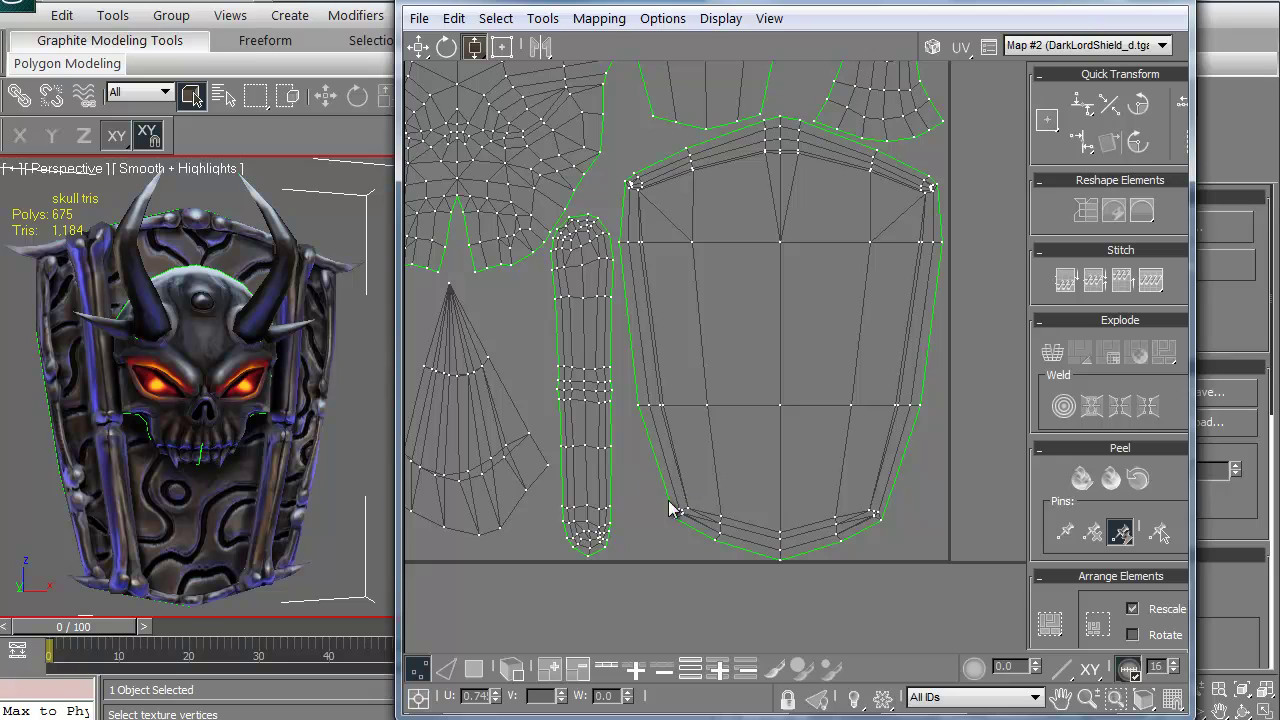
scroll(700, 535, "down", 2)
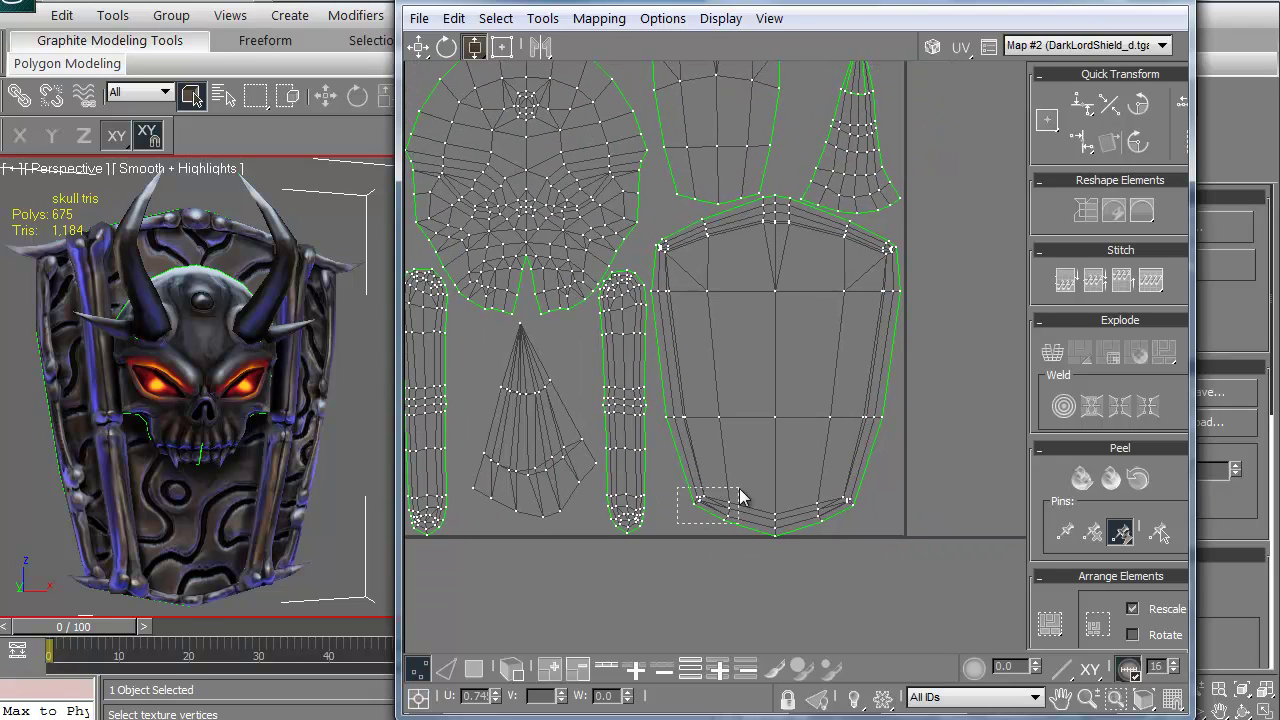
left_click_drag(740, 490, 742, 489)
left_click(932, 46)
scroll(519, 274, "up", 3)
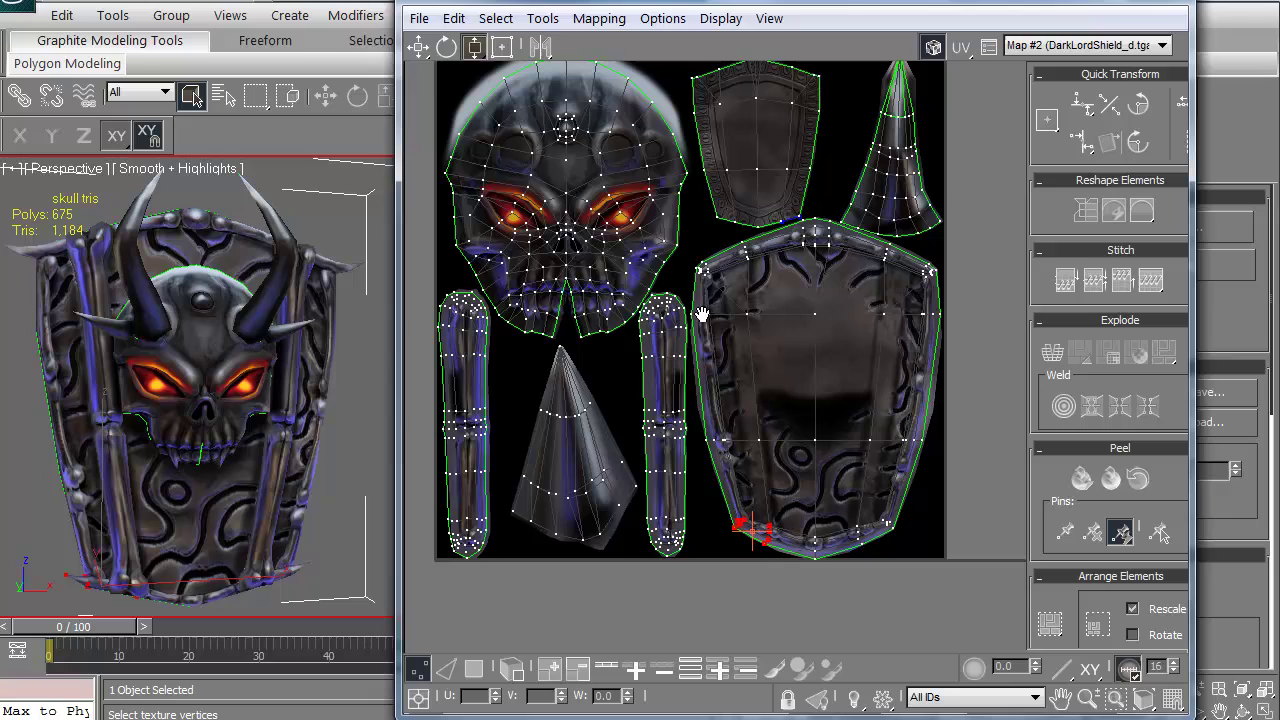
- Try moving the vertices around the skull's left eye outward, and replace the selection with a single spike vertex
left_click_drag(625, 312, 530, 238)
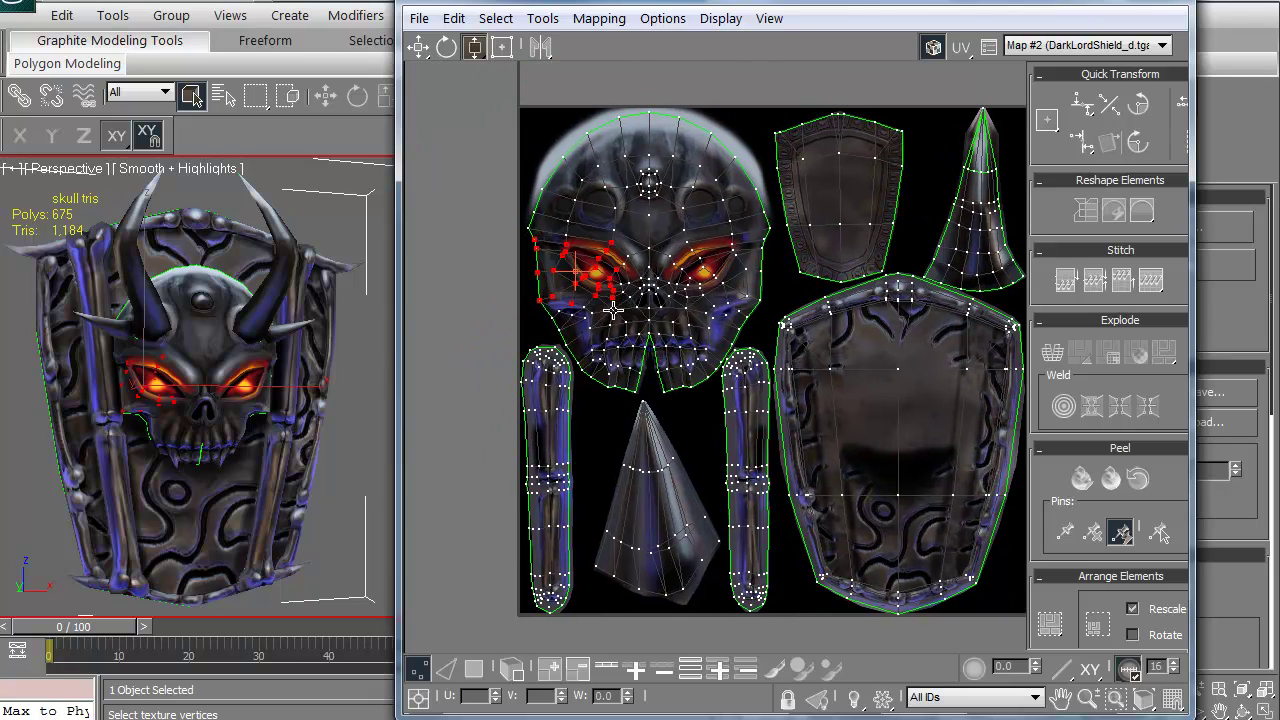
left_click(420, 45)
left_click_drag(550, 264, 583, 271)
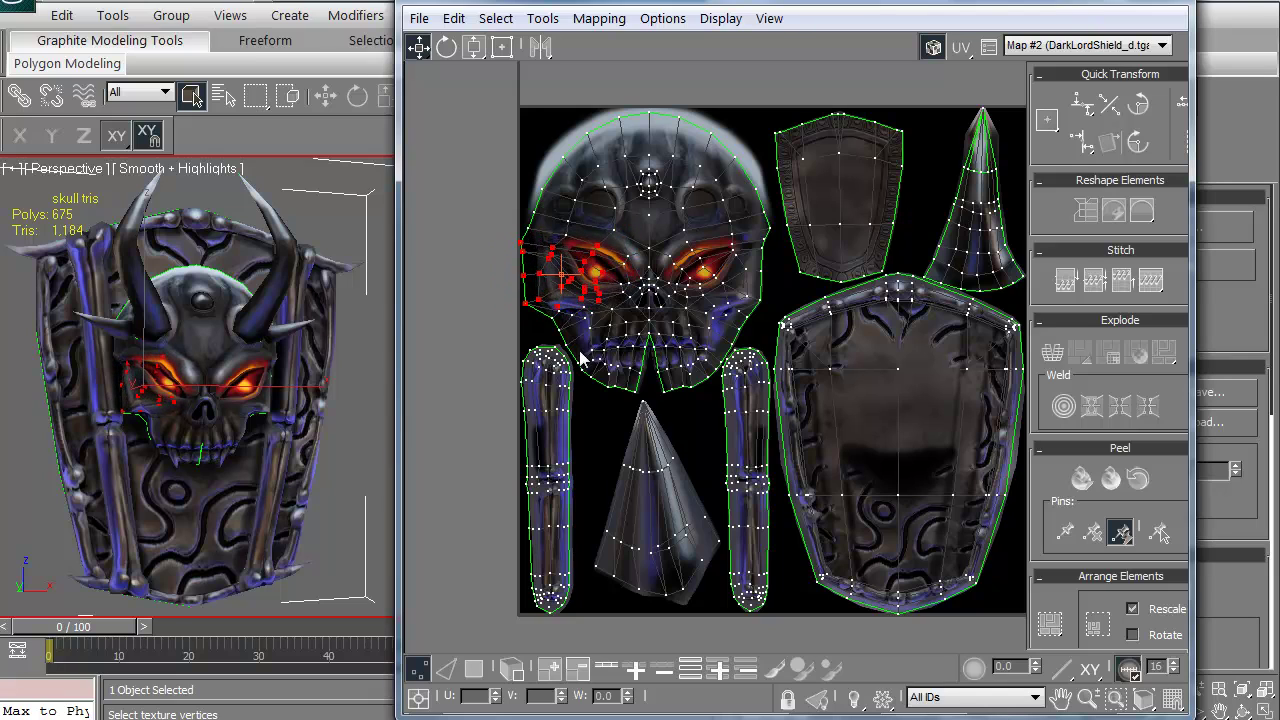
left_click(633, 468)
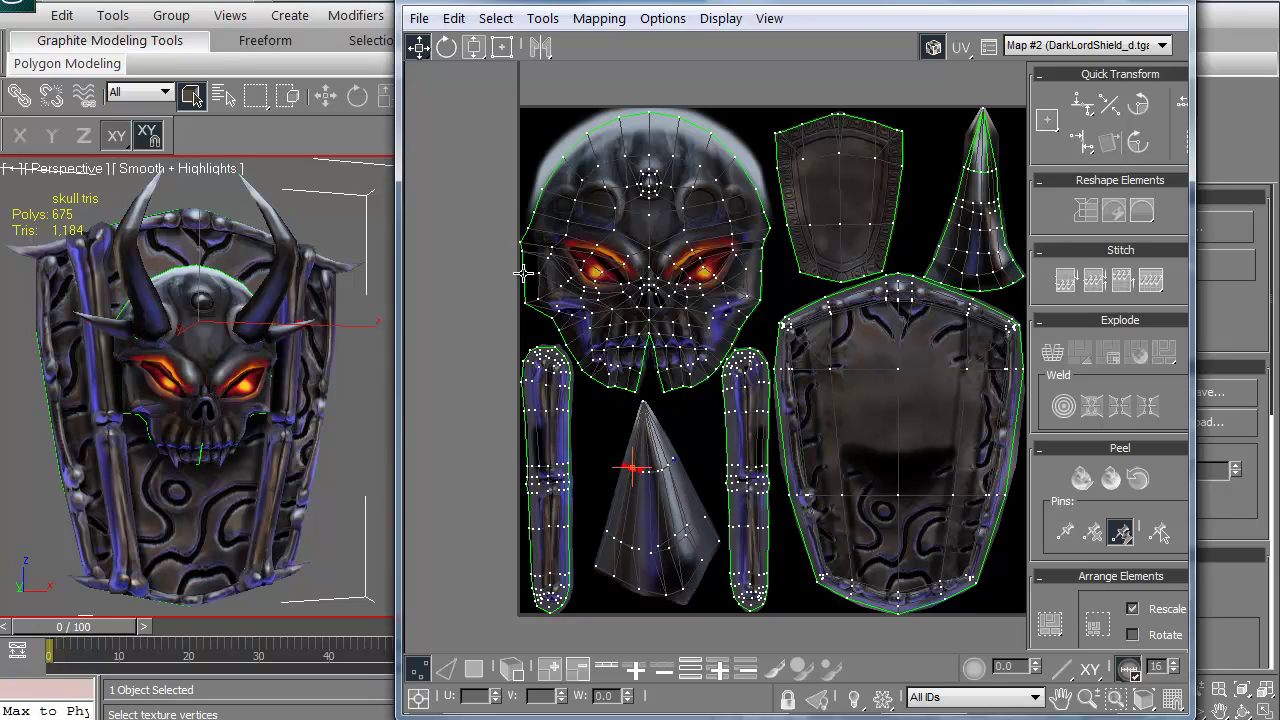
- Undo the move of the left eye vertices and reselect them together with the upper cheek vertices
left_click_drag(563, 320, 577, 322)
left_click_drag(518, 242, 576, 318)
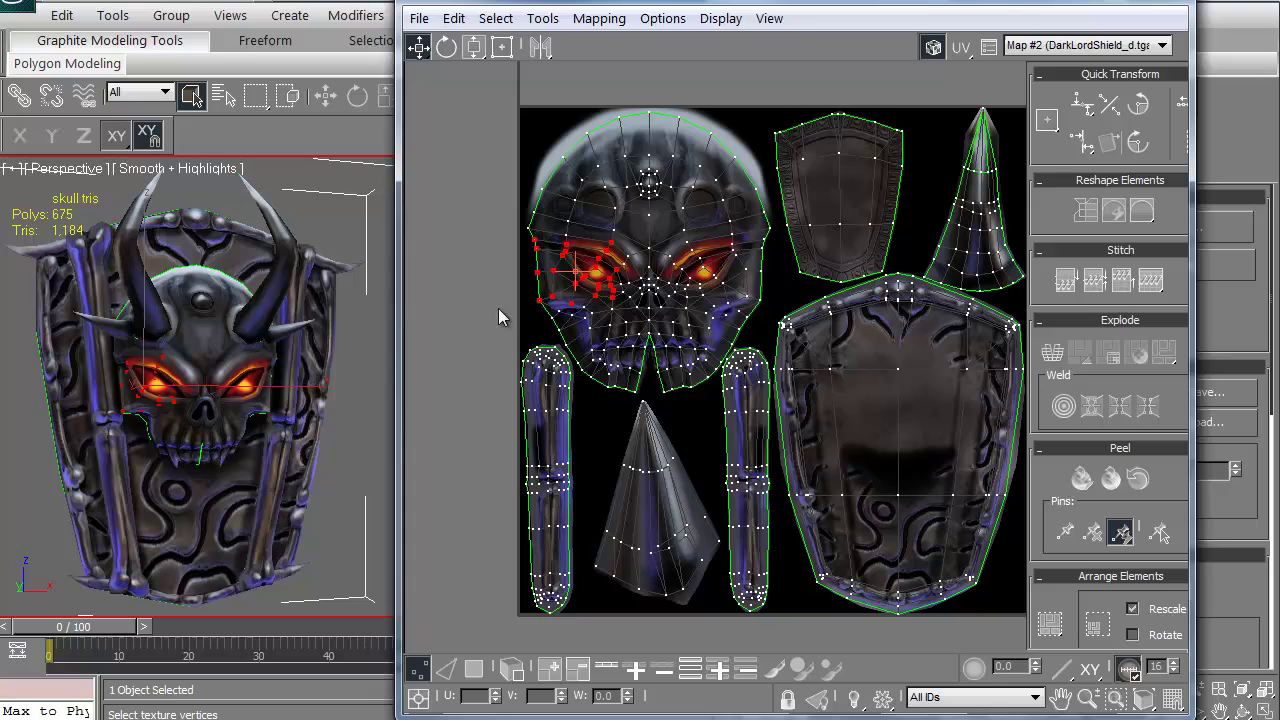
left_click(519, 261)
left_click_drag(613, 322, 620, 320)
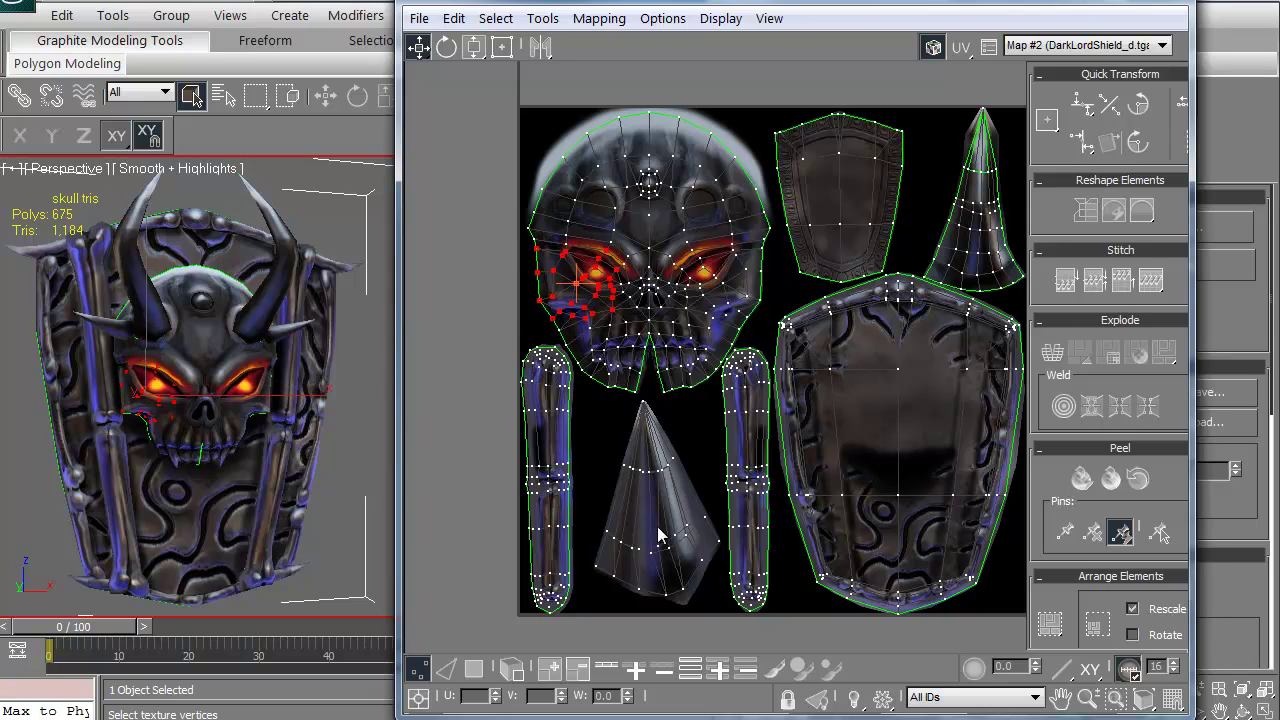
- Lock the vertex selection, undo a first trial move, and shift the left eye and cheek vertices slightly downward
left_click(789, 699)
left_click_drag(478, 322, 391, 344)
key("ctrl+z")
mouse_move(896, 555)
middle_mouse_down()
mouse_move(738, 480)
mouse_move(893, 540)
middle_mouse_up()
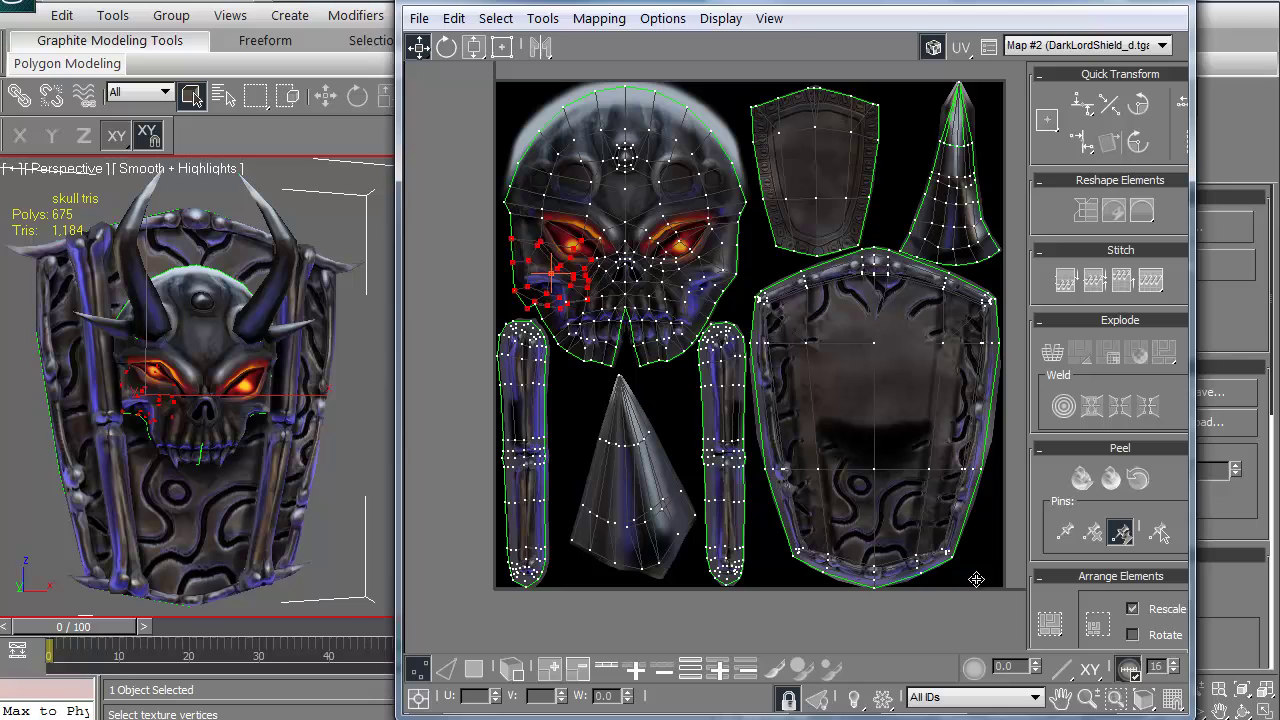
- Shift the locked left eye and cheek vertices slightly upward, unlock the selection, and clear it
mouse_move(974, 568)
left_mouse_down()
mouse_move(998, 579)
mouse_move(977, 566)
left_mouse_up()
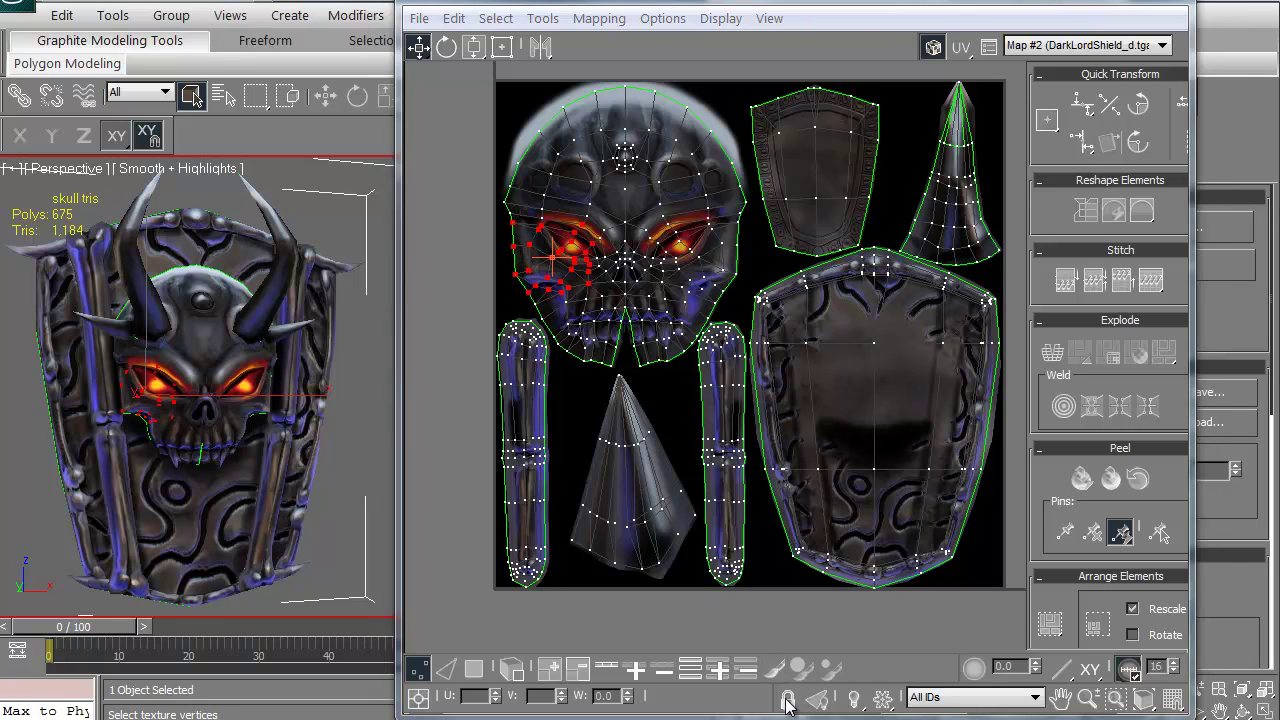
left_click(580, 398)
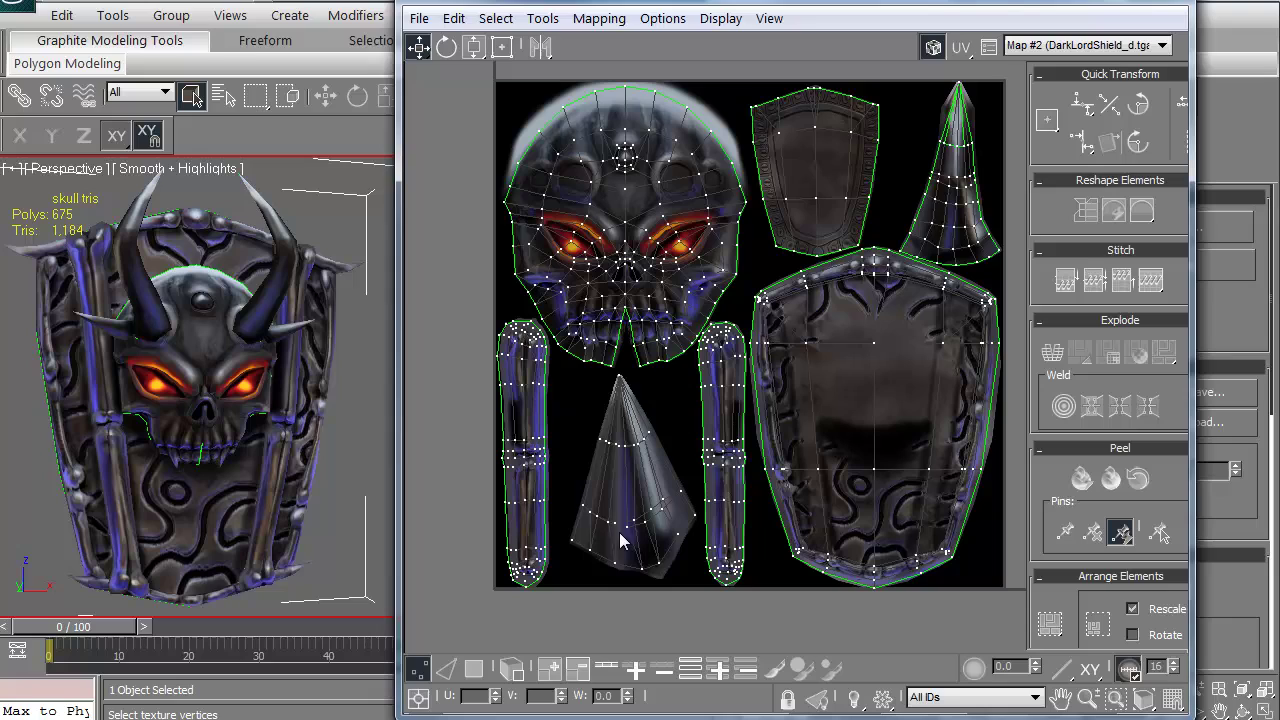
middle_click_drag(556, 396, 578, 420)
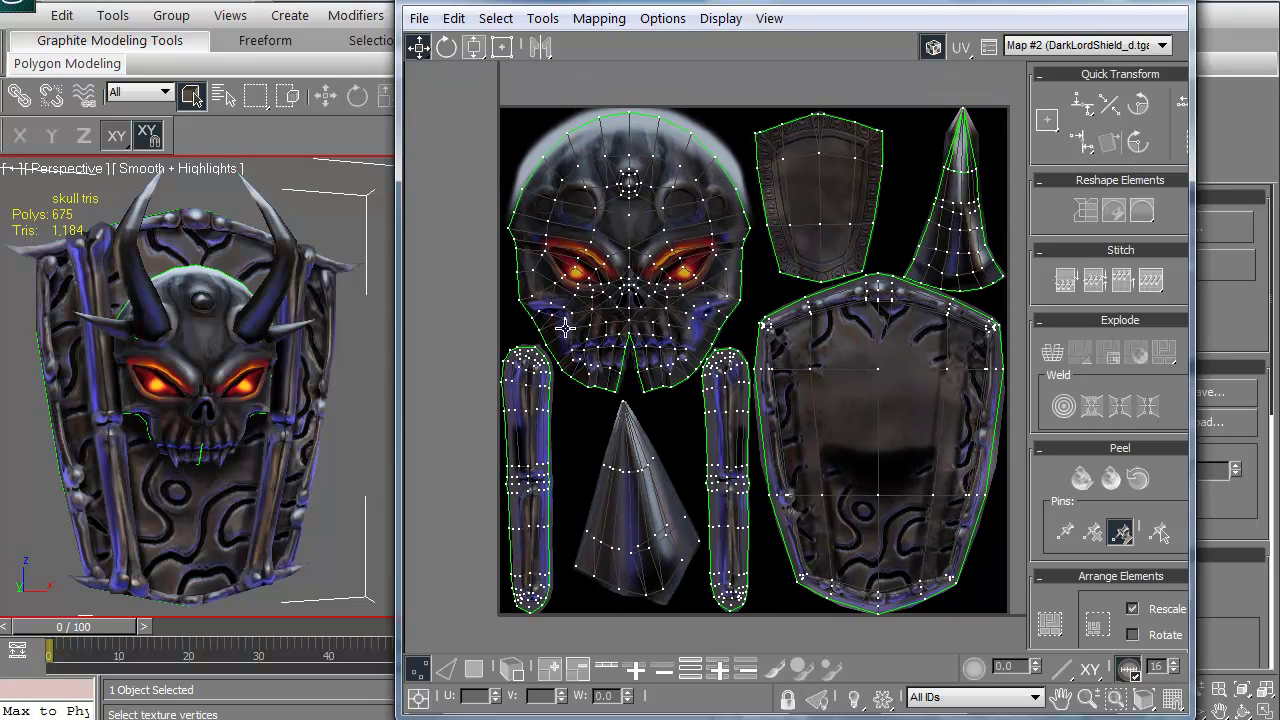
- Enable element selection, select the entire skull UV island, and lock the selection
left_click(511, 667)
left_click(592, 227)
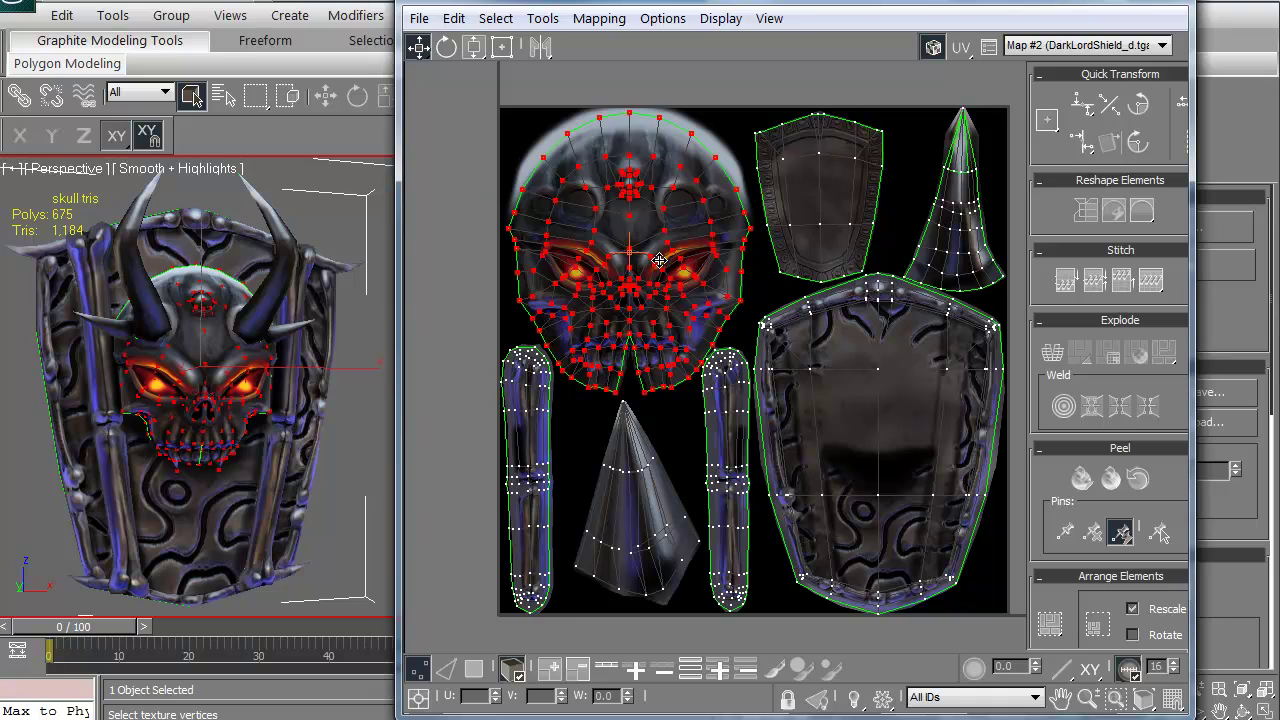
left_click(788, 699)
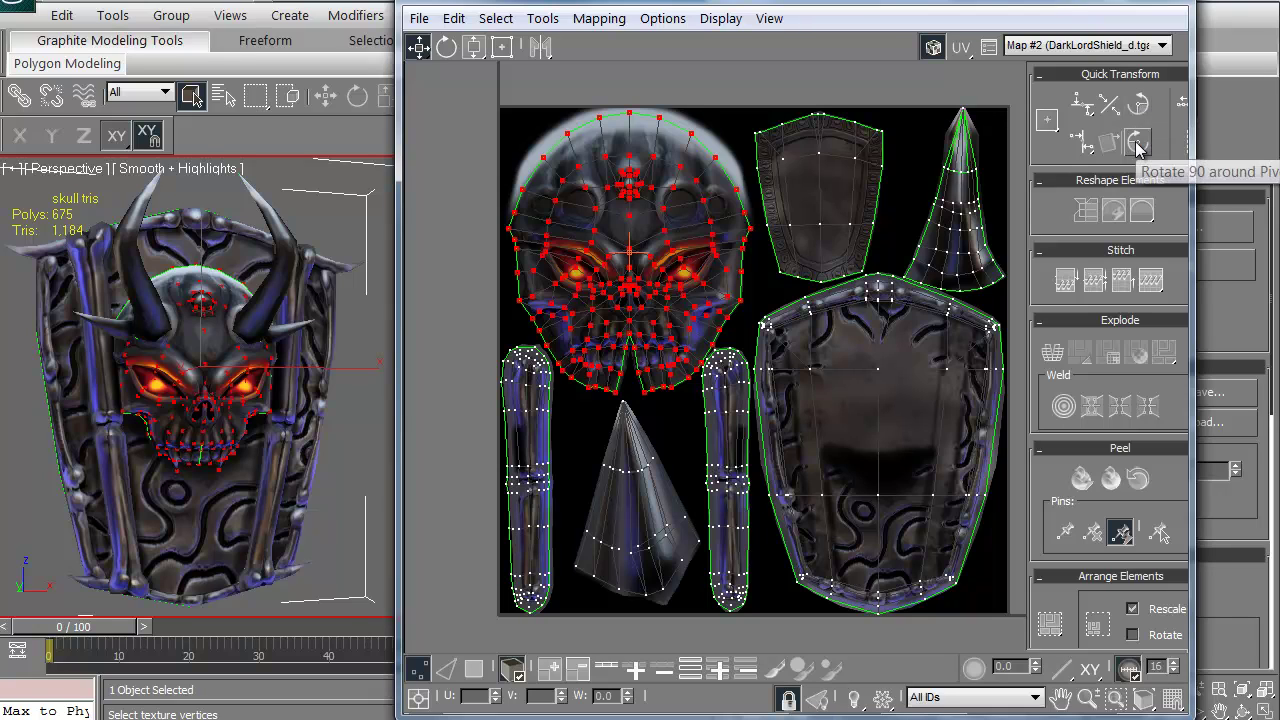
- Try rotating the locked skull island freely, undo the rotation, and unlock the selection
left_click(447, 47)
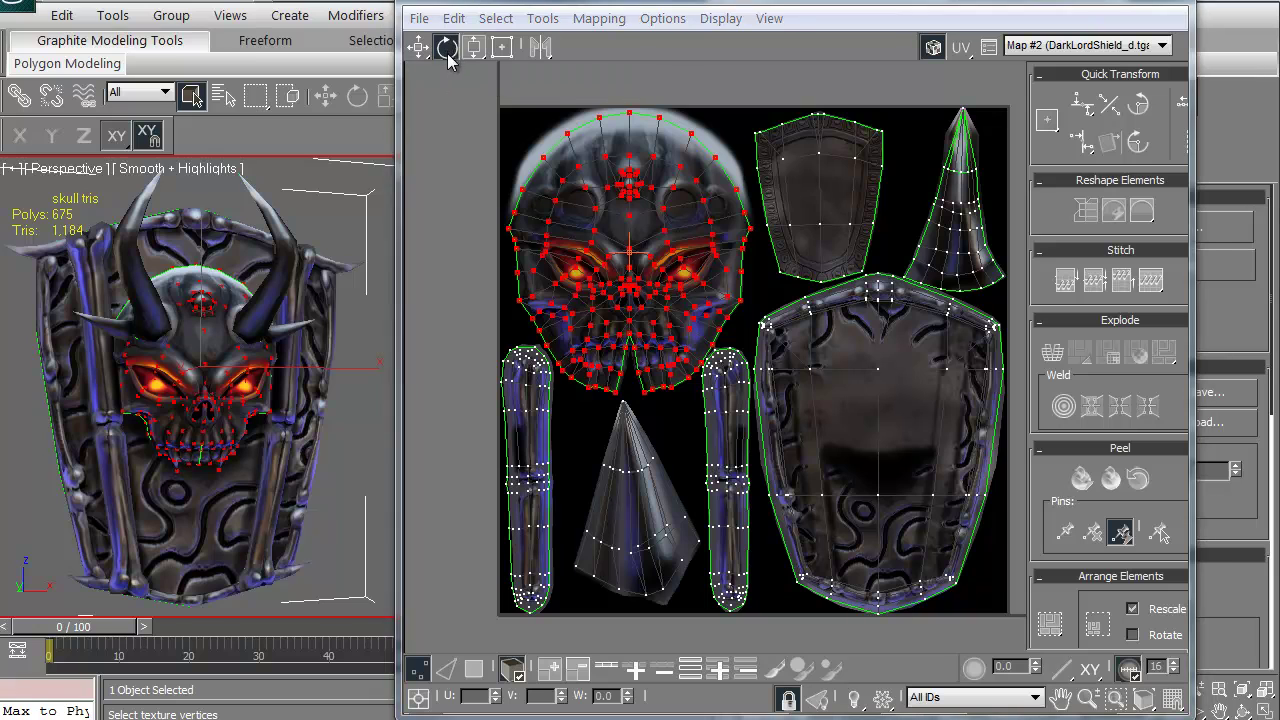
scroll(635, 340, "up", 5)
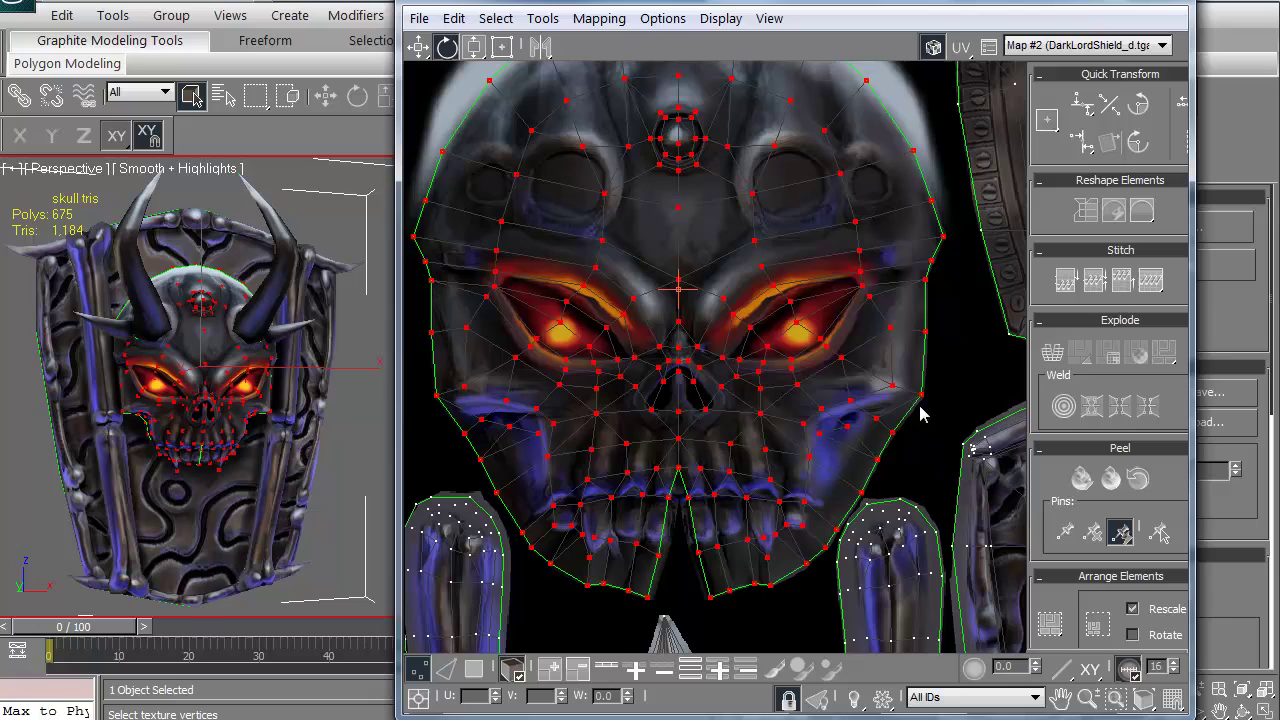
middle_click_drag(687, 290, 679, 303)
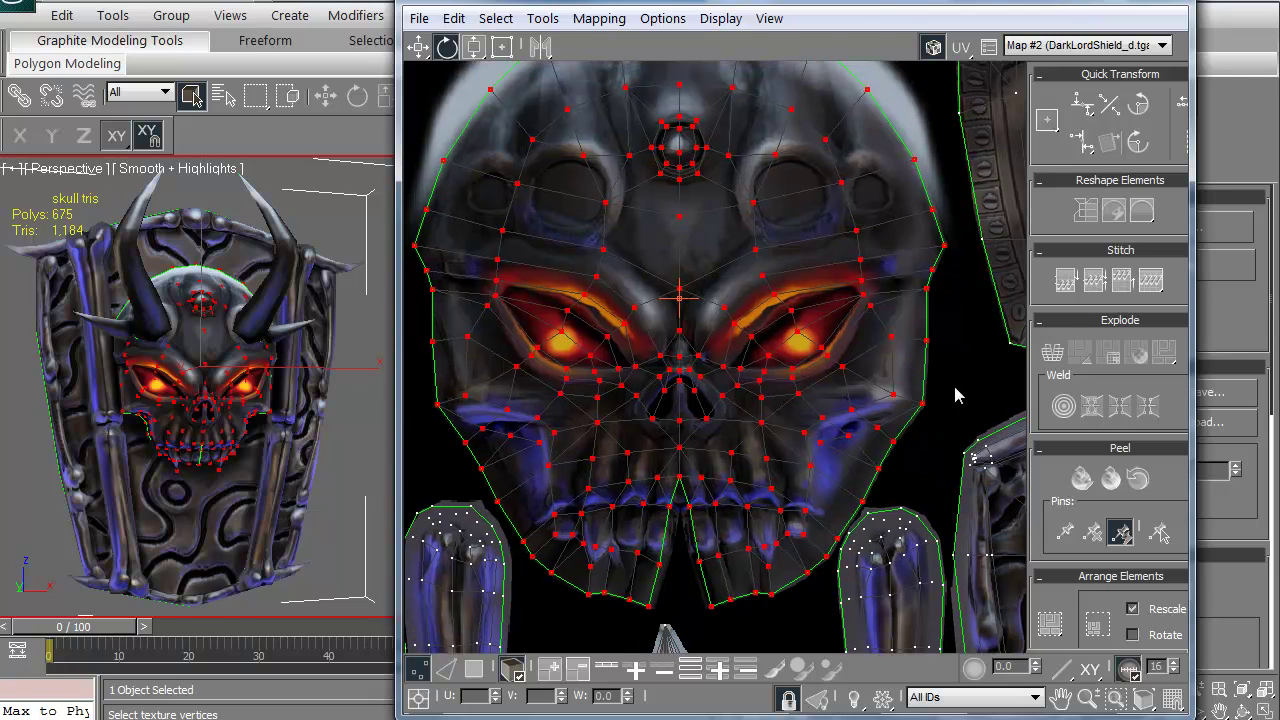
mouse_move(955, 395)
left_mouse_down()
mouse_move(964, 365)
mouse_move(967, 388)
left_mouse_up()
left_click_drag(967, 401, 948, 380)
key("ctrl+z")
scroll(600, 270, "down", 6)
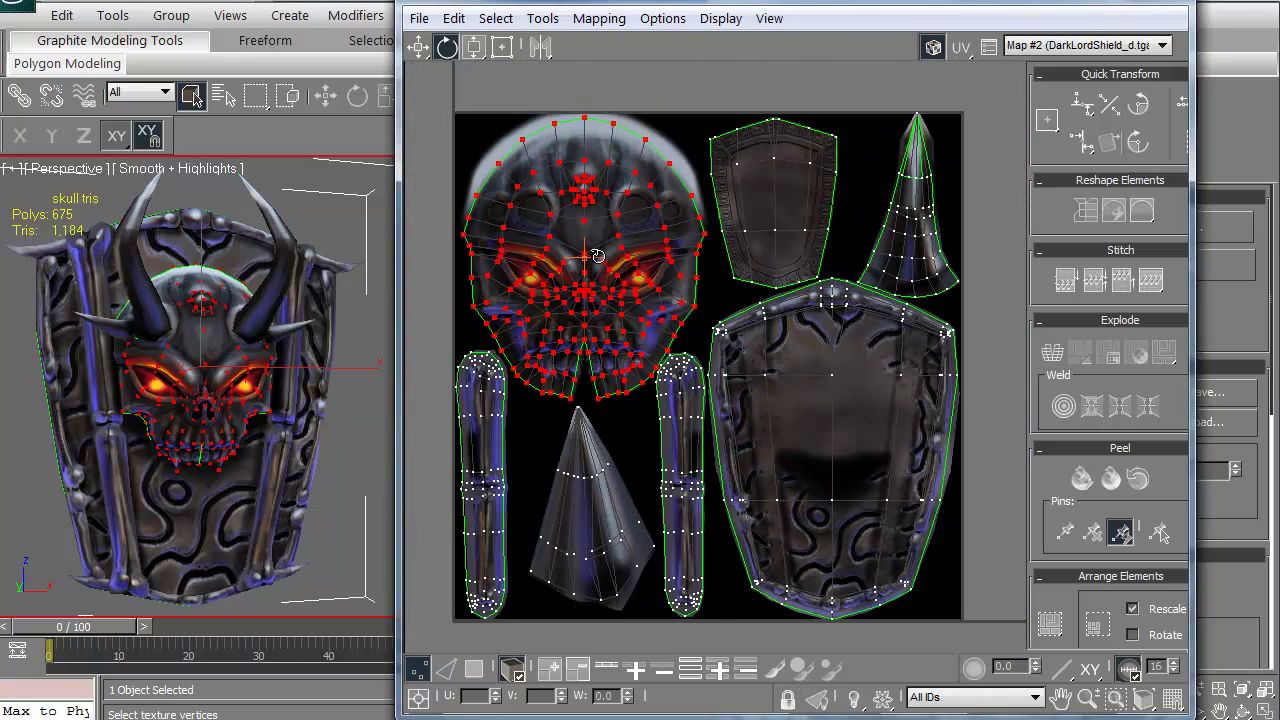
- Try moving and rotating the skull island directly by its vertices with the selection unlocked, undoing the trial transforms
middle_click_drag(600, 270, 669, 300)
key("w")
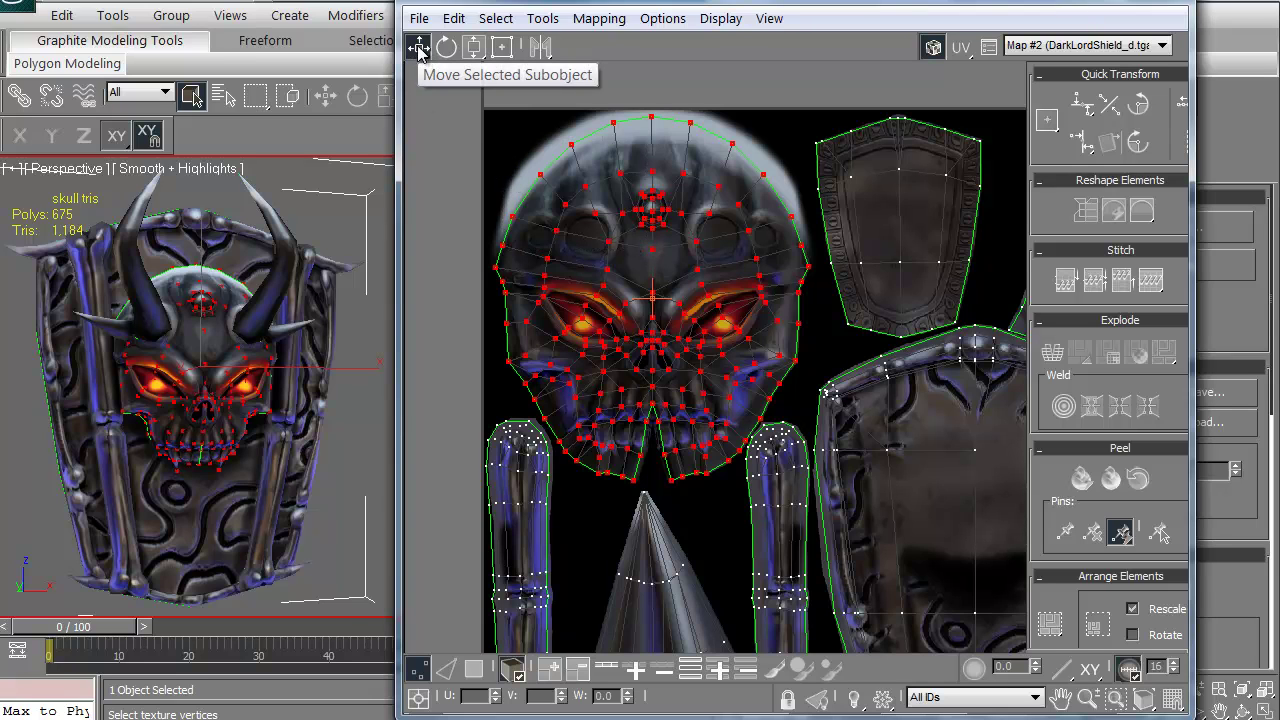
left_click_drag(642, 207, 652, 198)
key("ctrl+z")
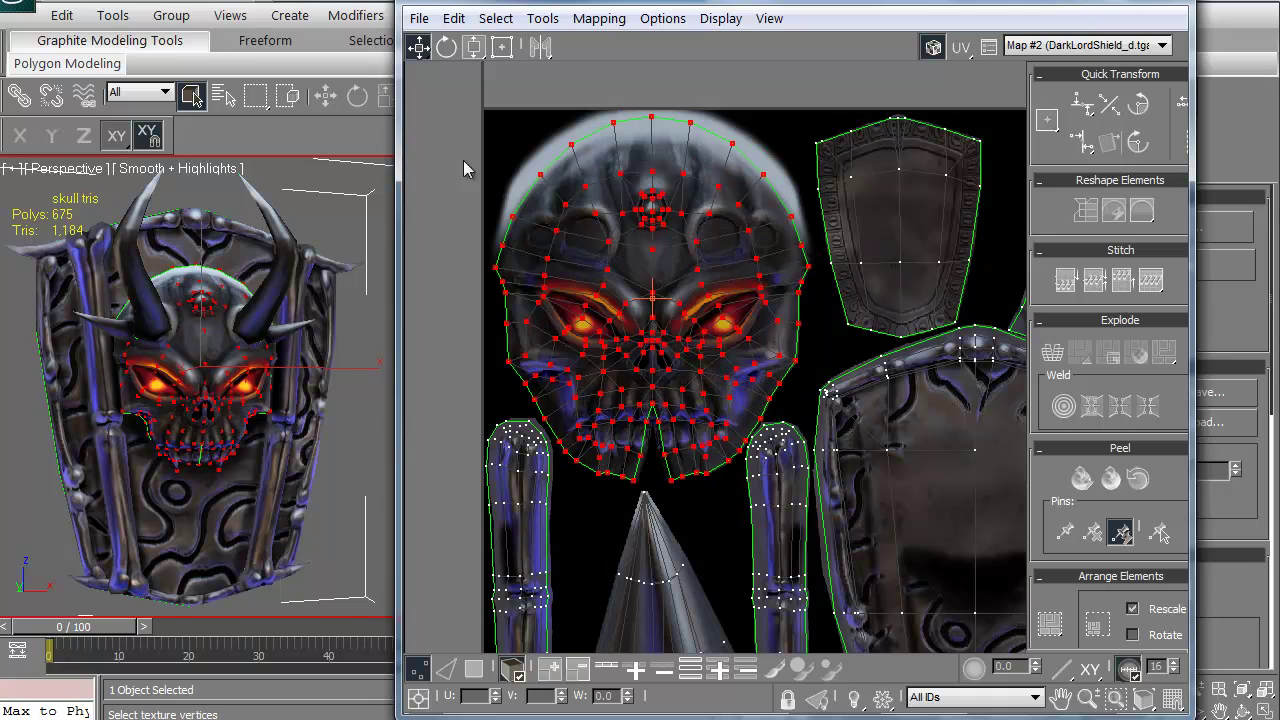
left_click(447, 46)
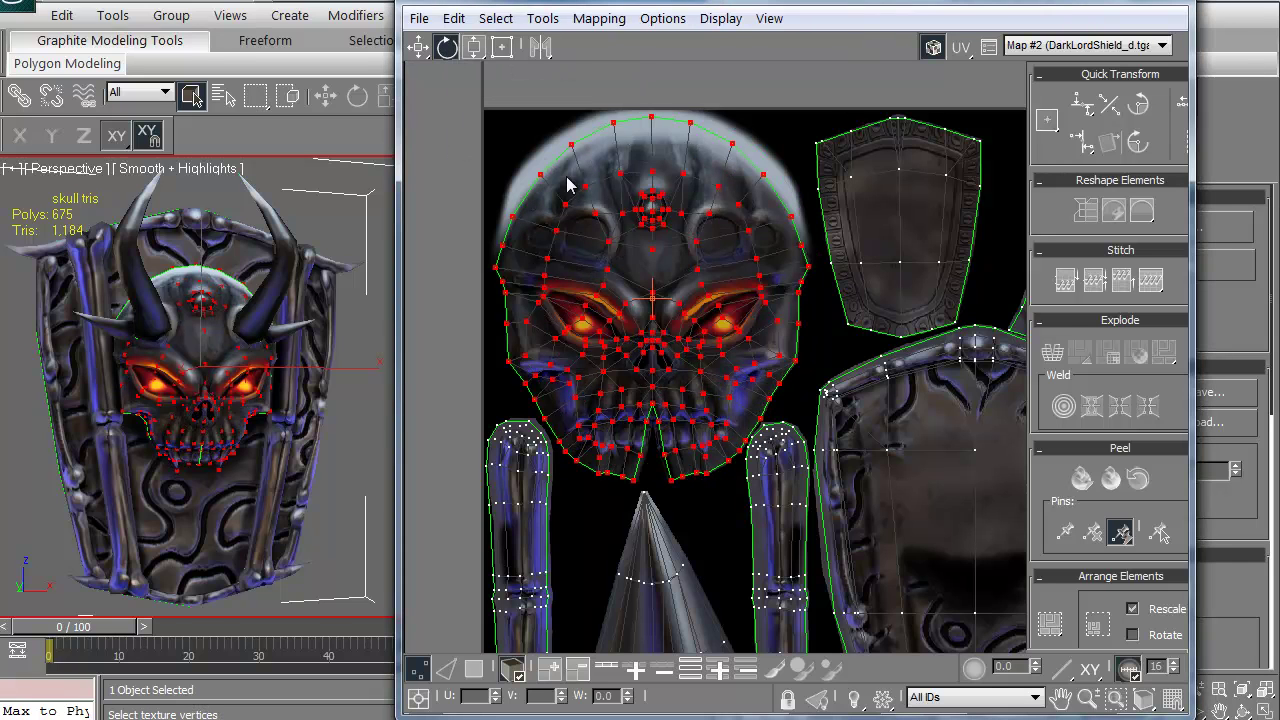
left_click_drag(636, 212, 640, 210)
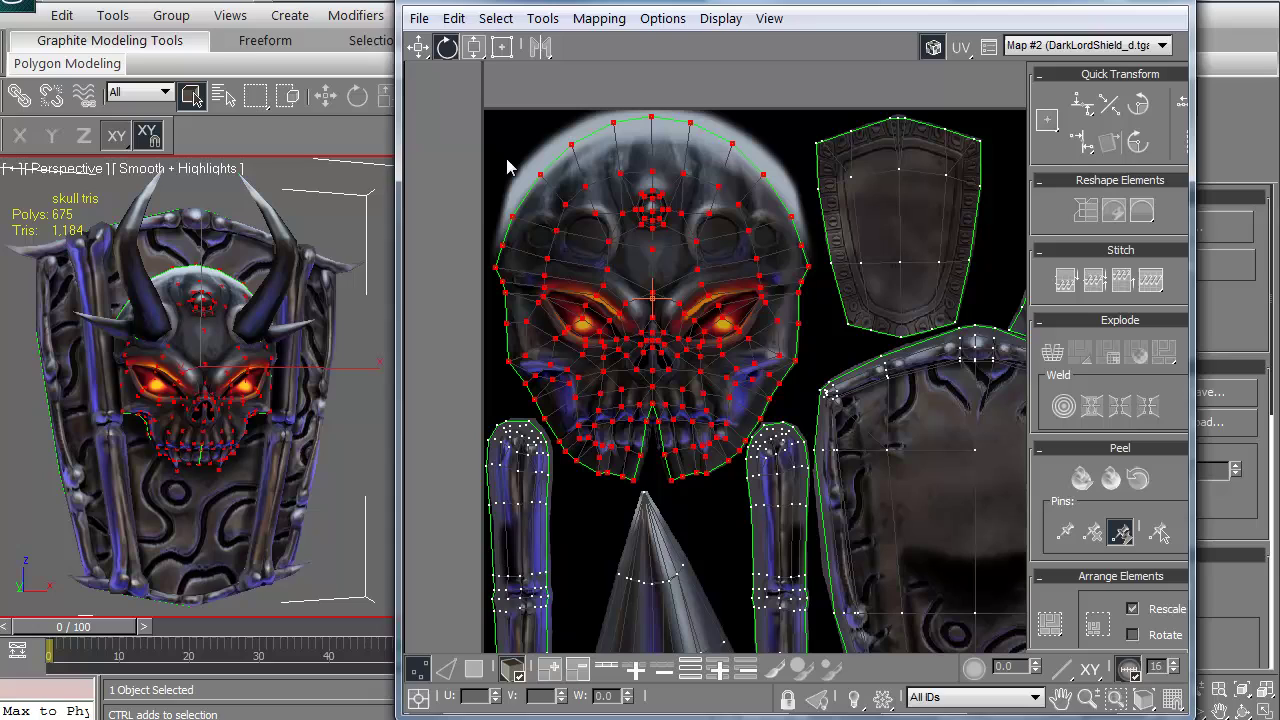
- Choose another mode of the Scale tool and try scaling the selected skull island
left_click(474, 52)
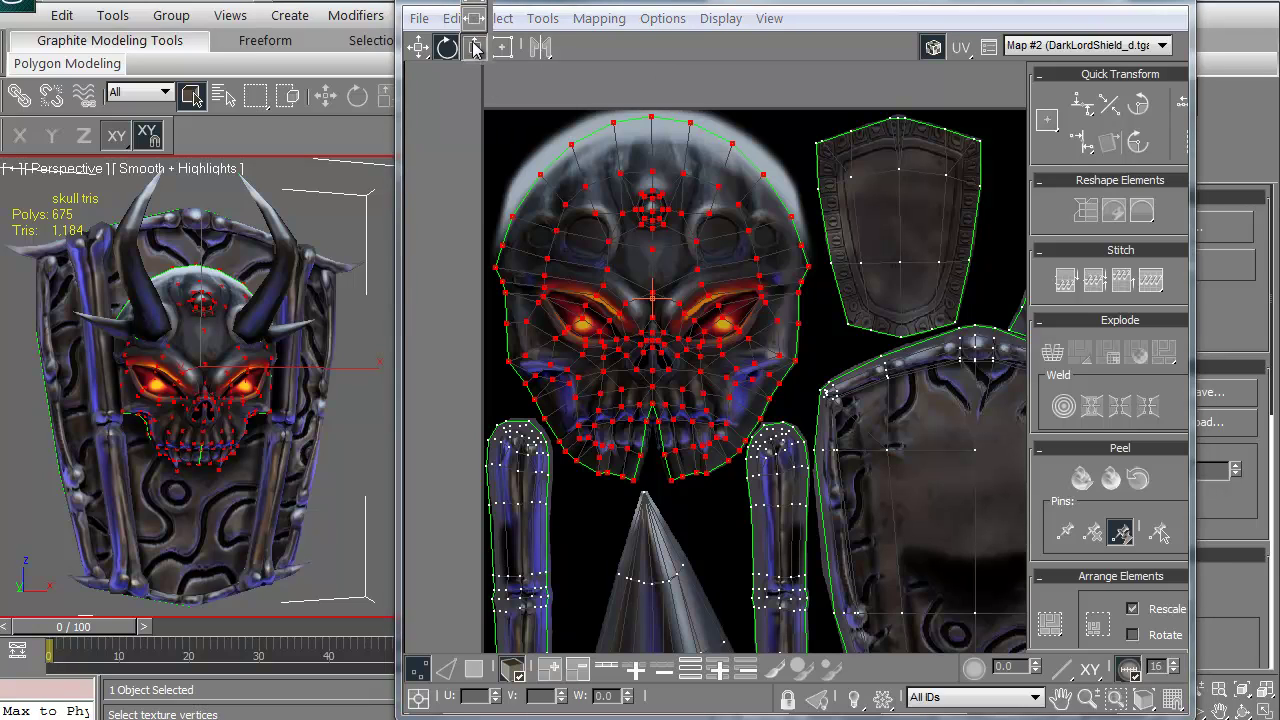
left_click_drag(474, 50, 476, 2)
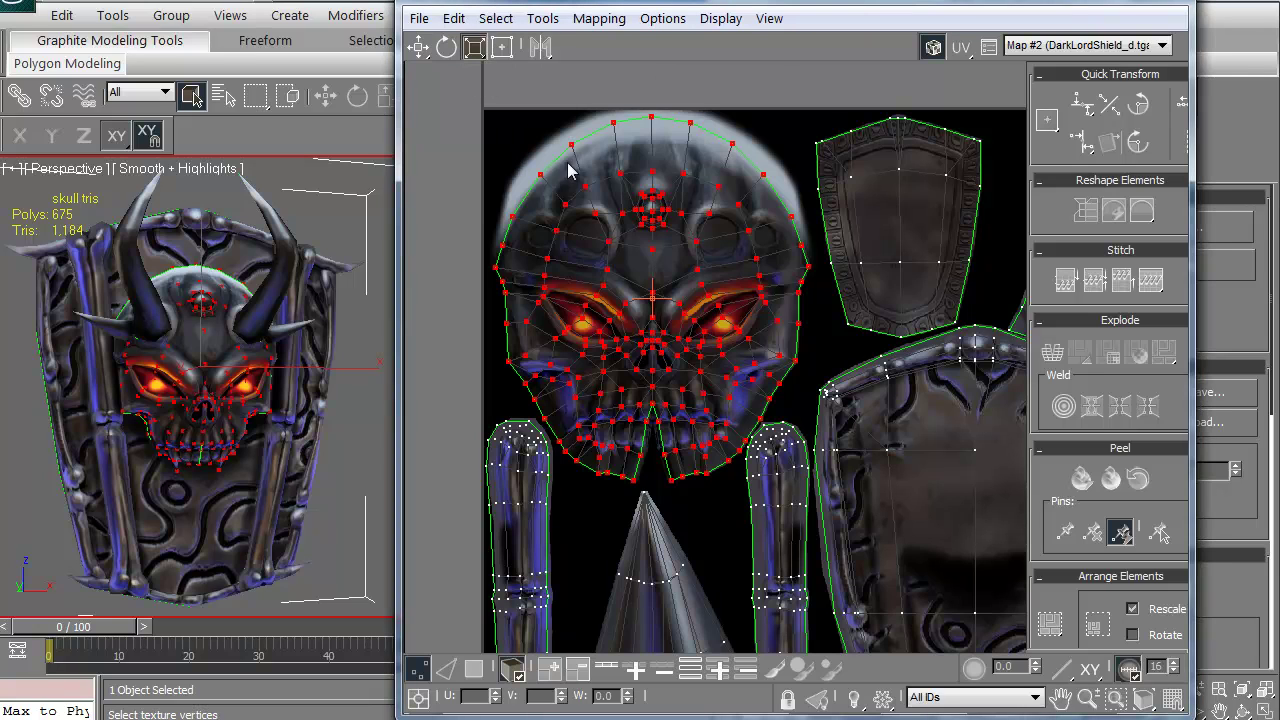
left_click_drag(572, 186, 643, 251)
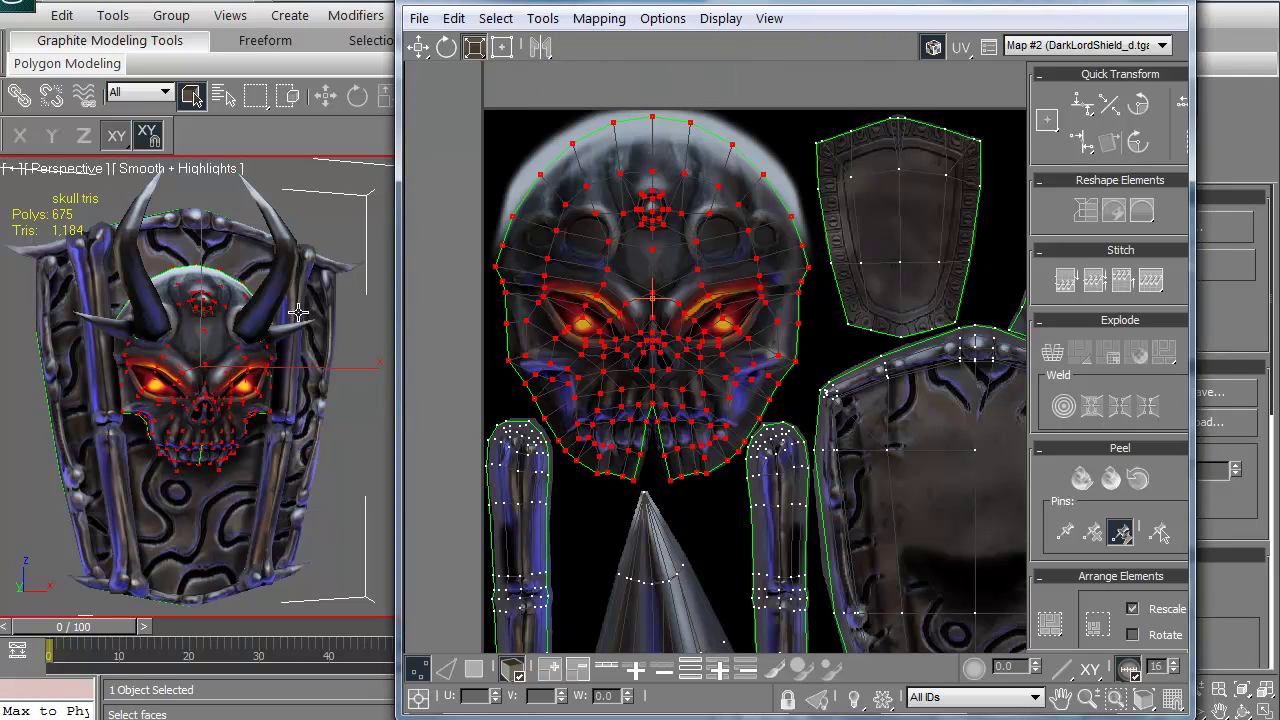
- Mirror the skull island's UVs back and forth while checking the 3D model, and browse the other mirror and flip options
scroll(216, 420, "up", 2)
middle_click_drag(226, 418, 344, 426)
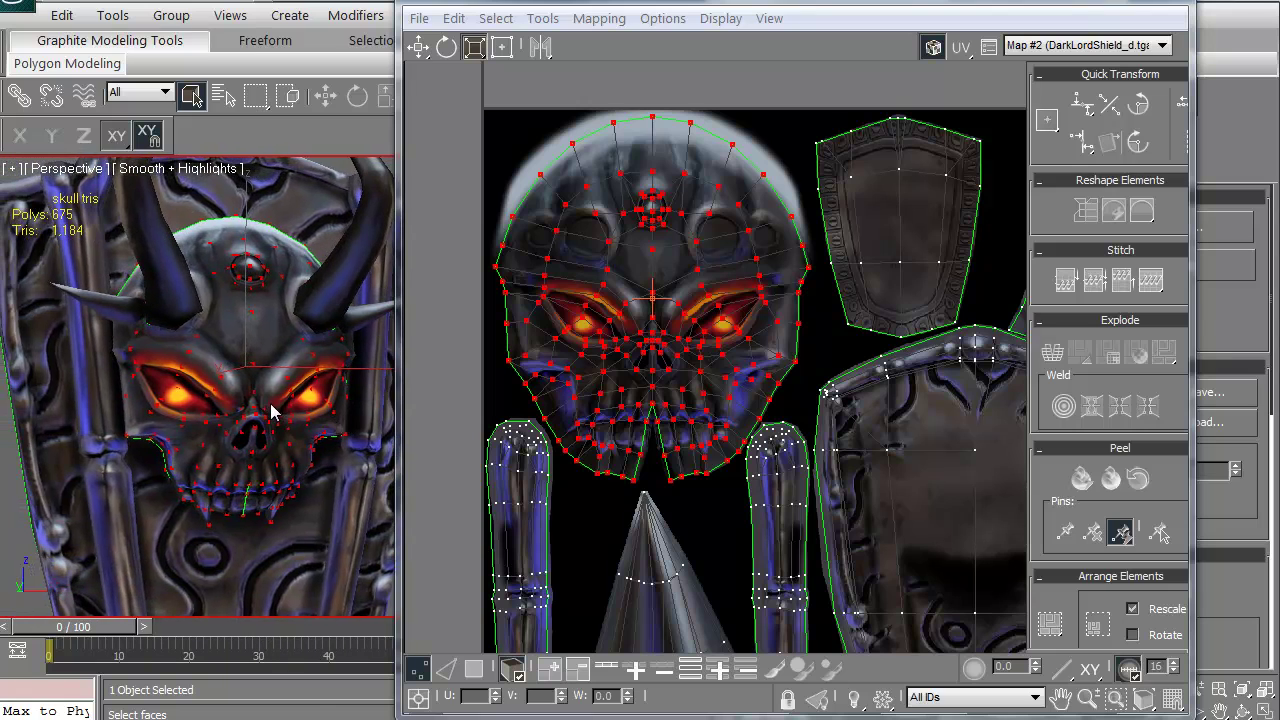
left_click(537, 60)
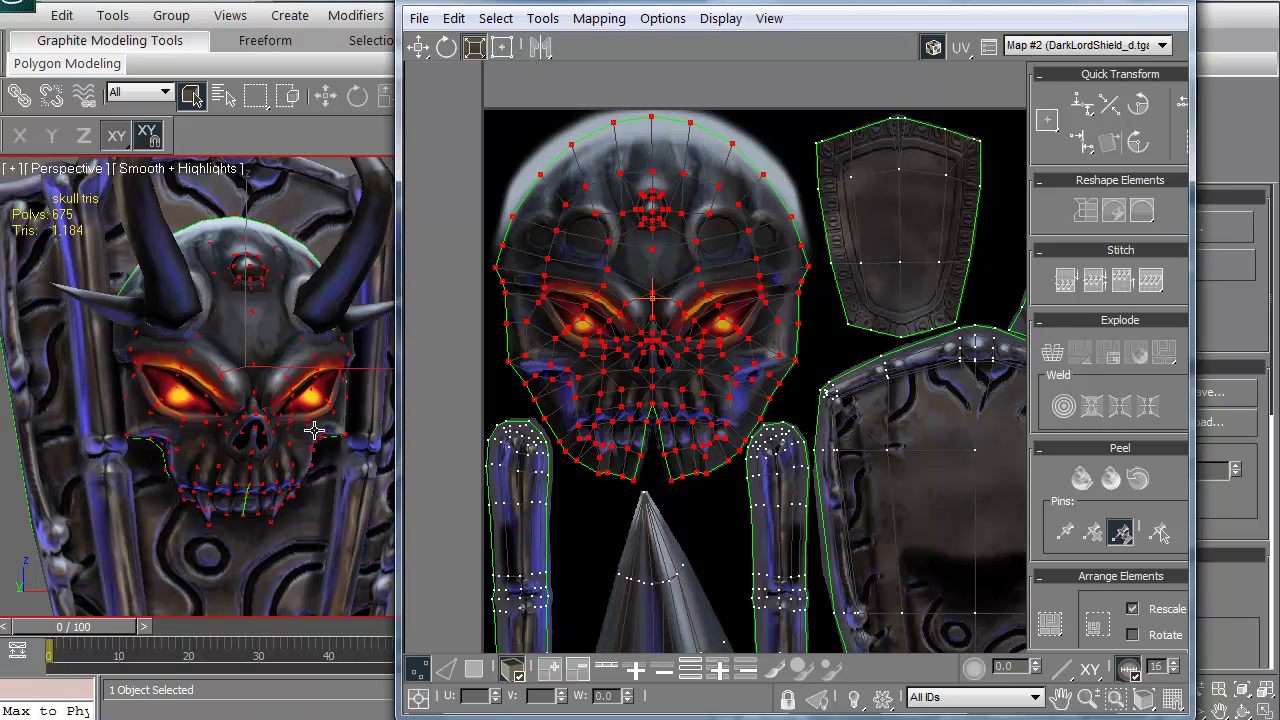
left_click(538, 60)
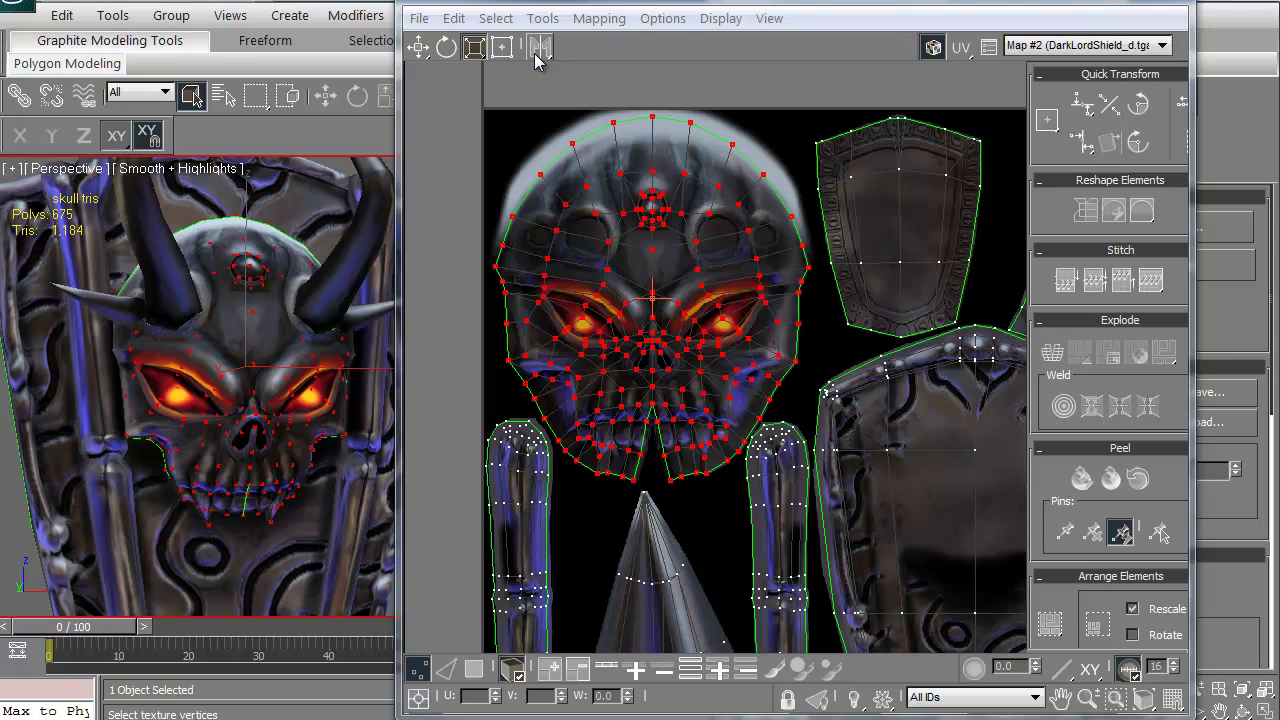
left_click(537, 58)
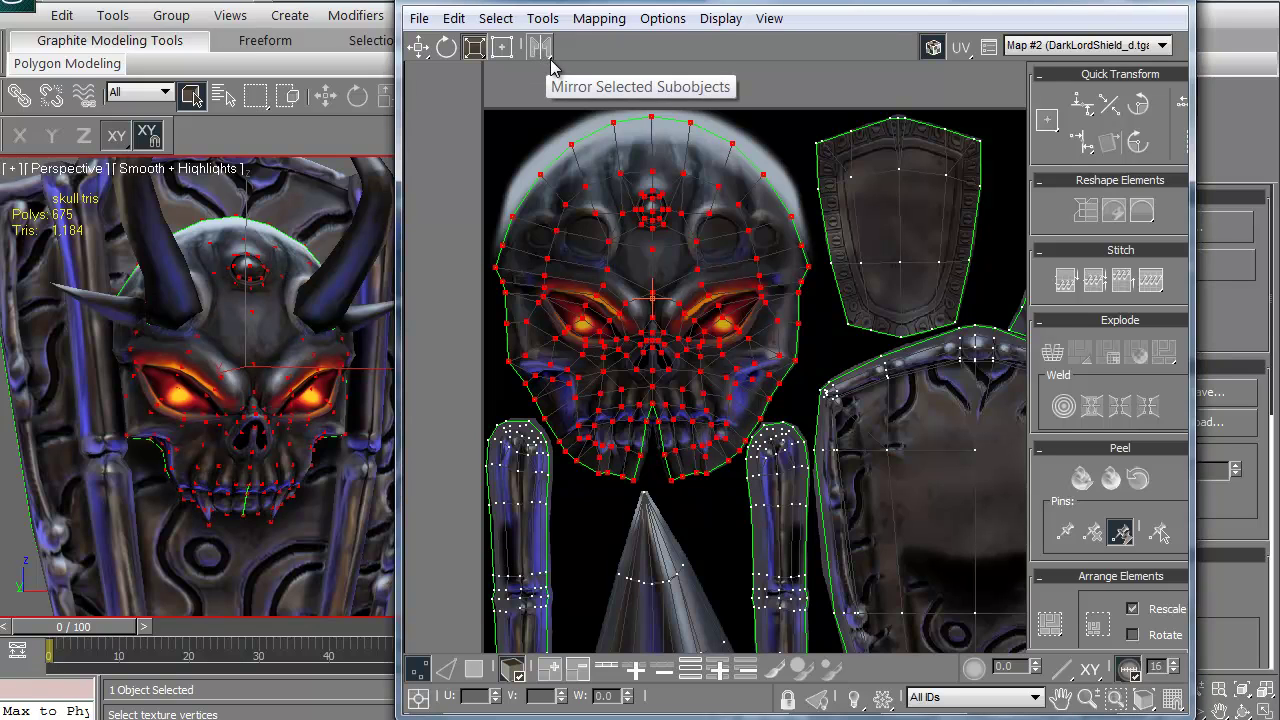
left_click(549, 58)
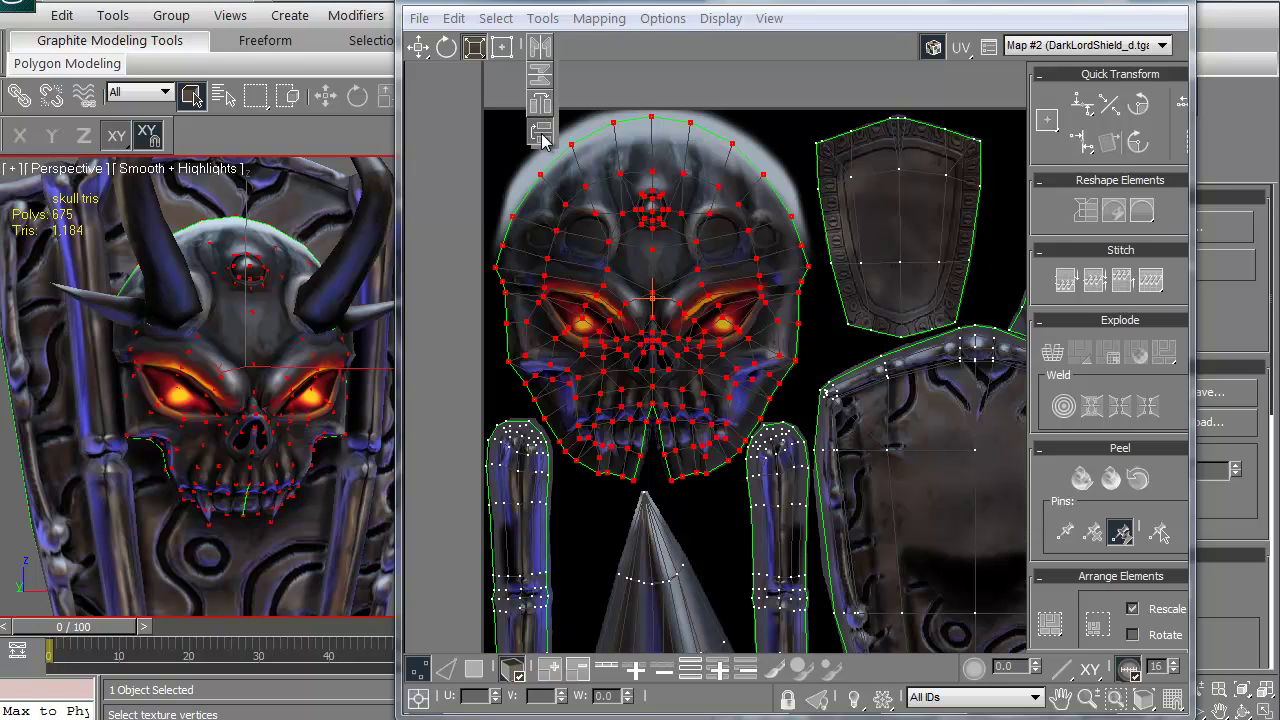
left_click_drag(541, 137, 620, 63)
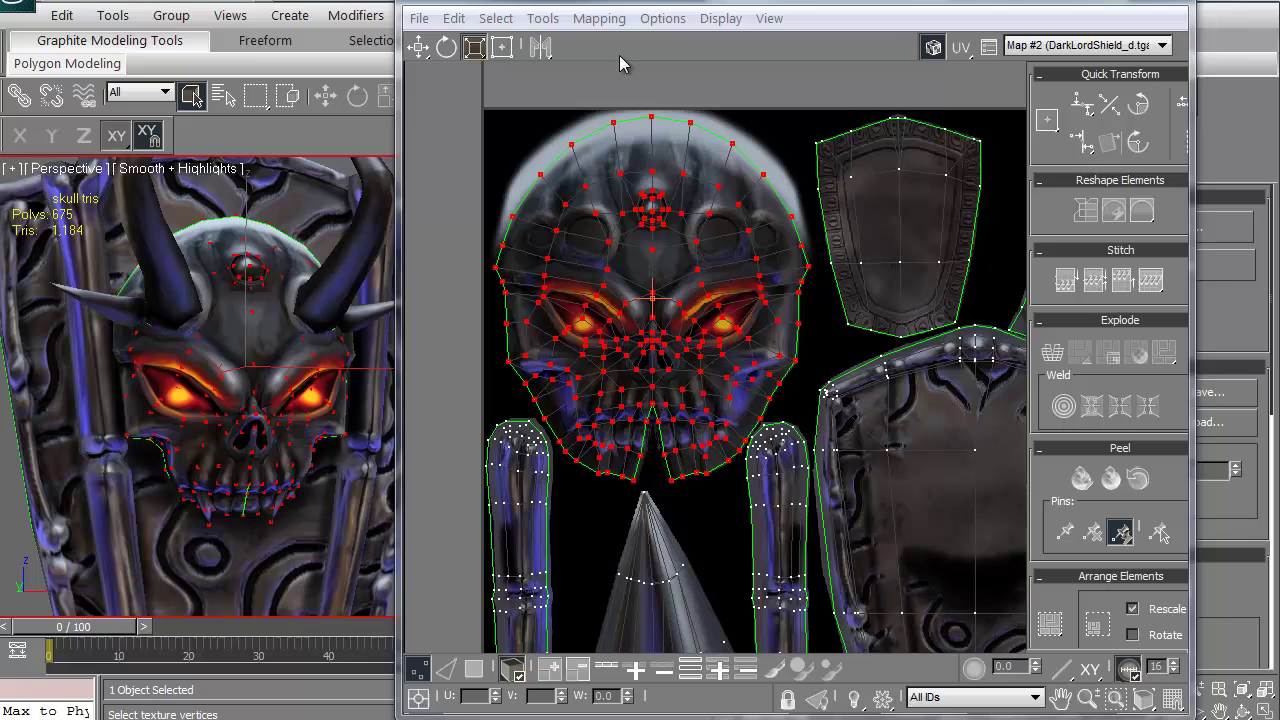
- Clear the skull selection and select only the vertices of the skull's lower-left jaw
scroll(607, 300, "down", 4)
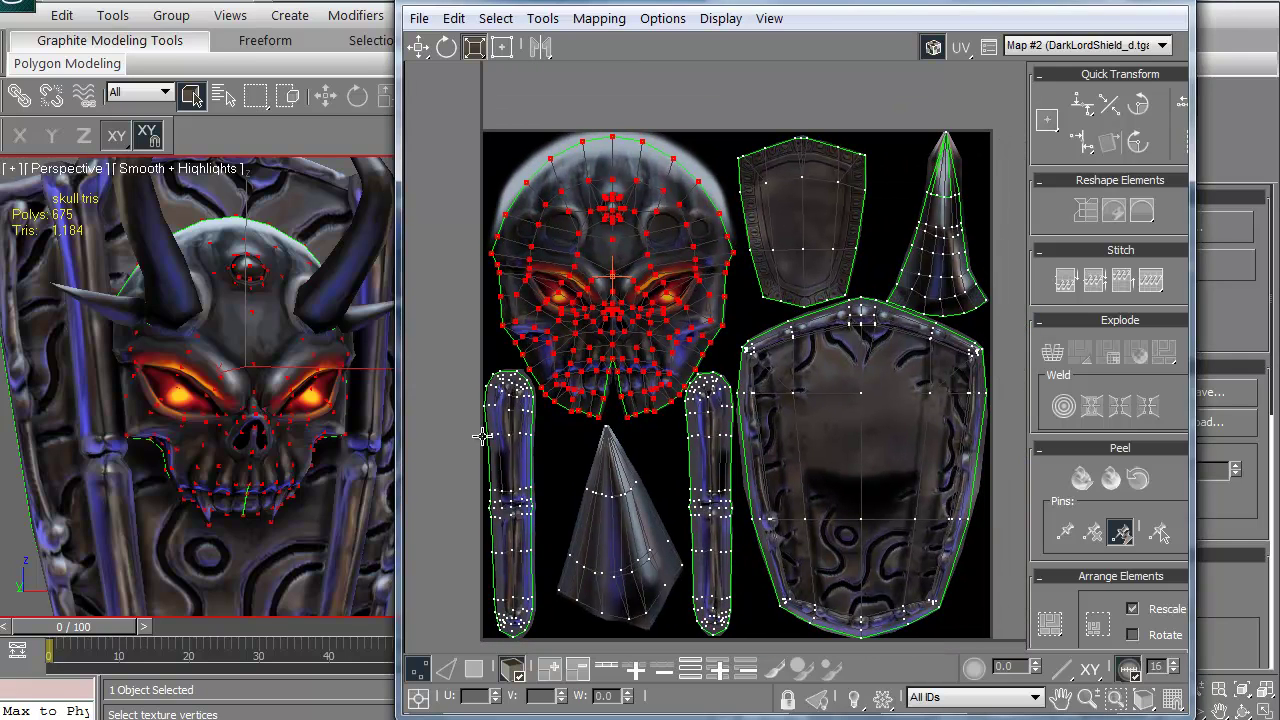
left_click(457, 526)
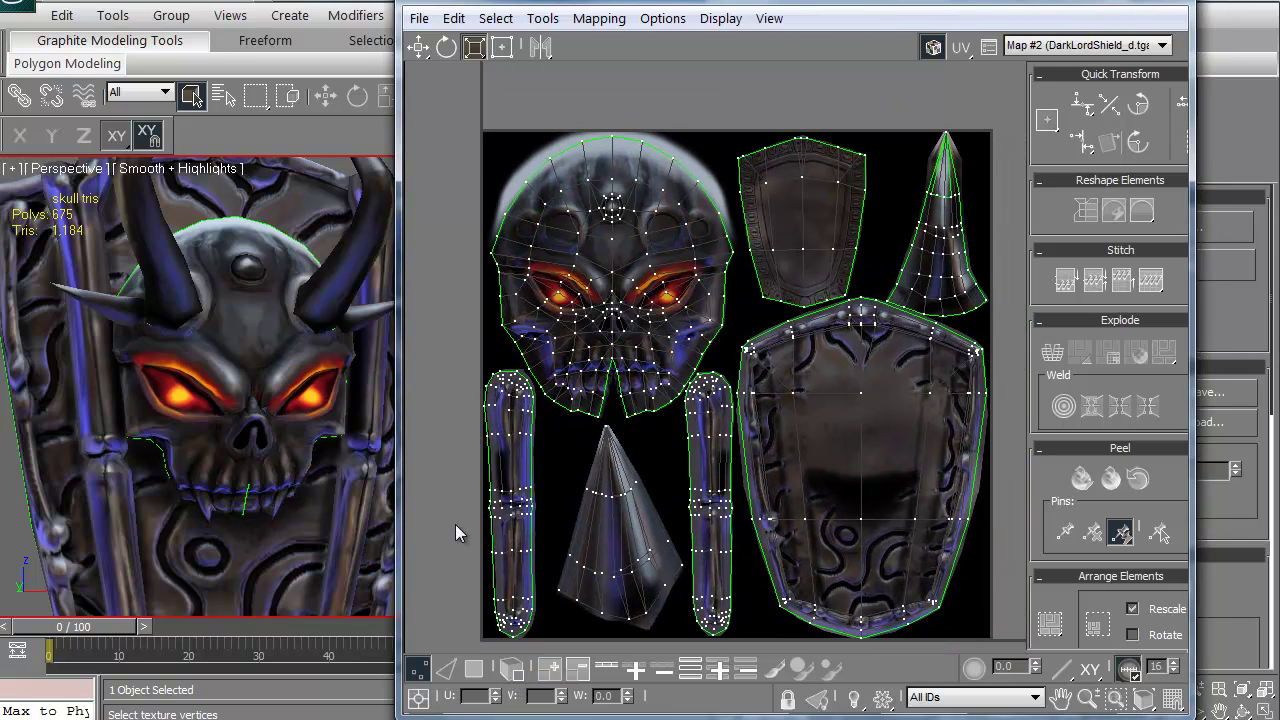
scroll(541, 414, "up", 2)
scroll(575, 435, "up", 2)
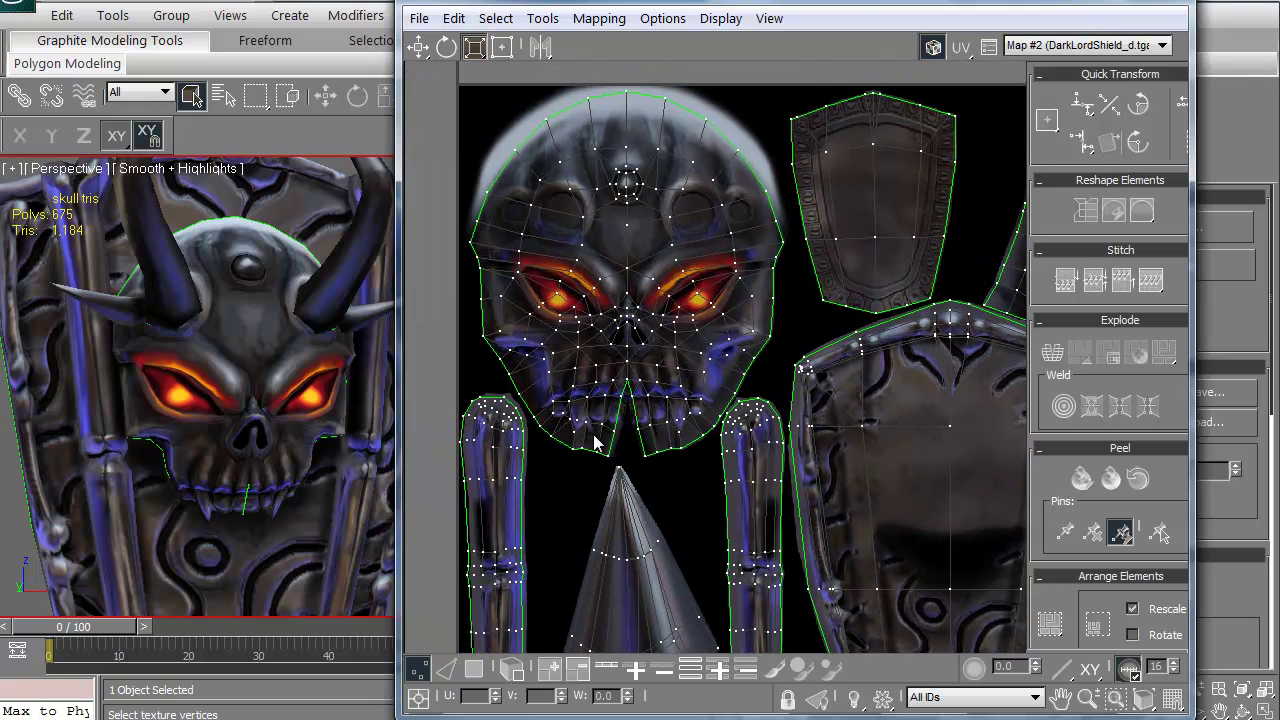
mouse_move(559, 478)
left_mouse_down()
mouse_move(609, 457)
mouse_move(625, 410)
left_mouse_up()
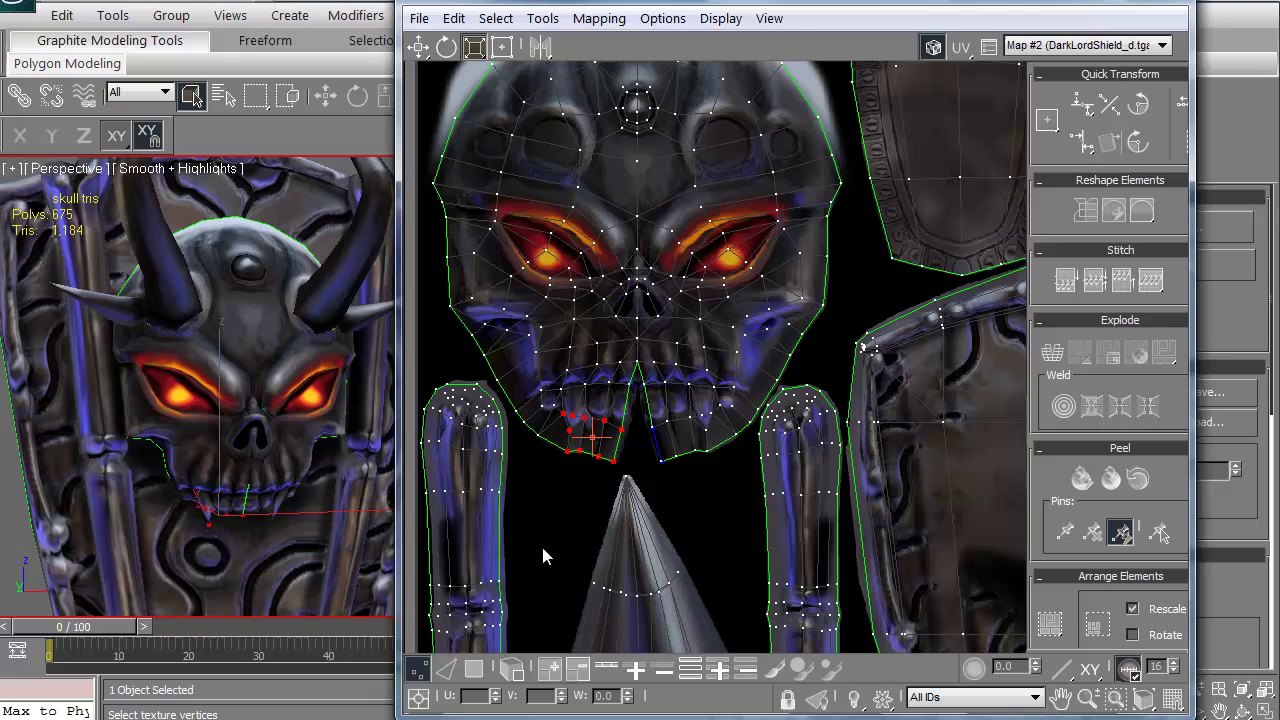
middle_click_drag(543, 557, 541, 529)
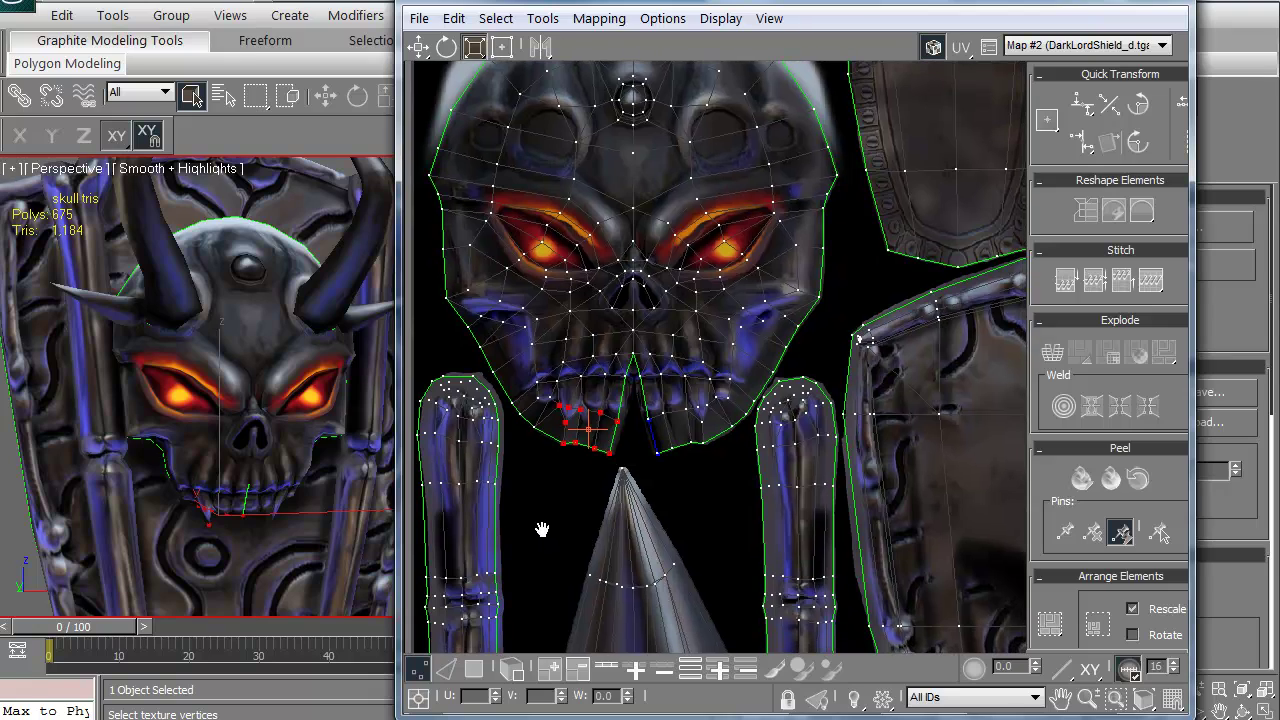
- Grow the jaw vertex selection repeatedly until it spreads across the mouth and up to the nose
left_click(720, 670)
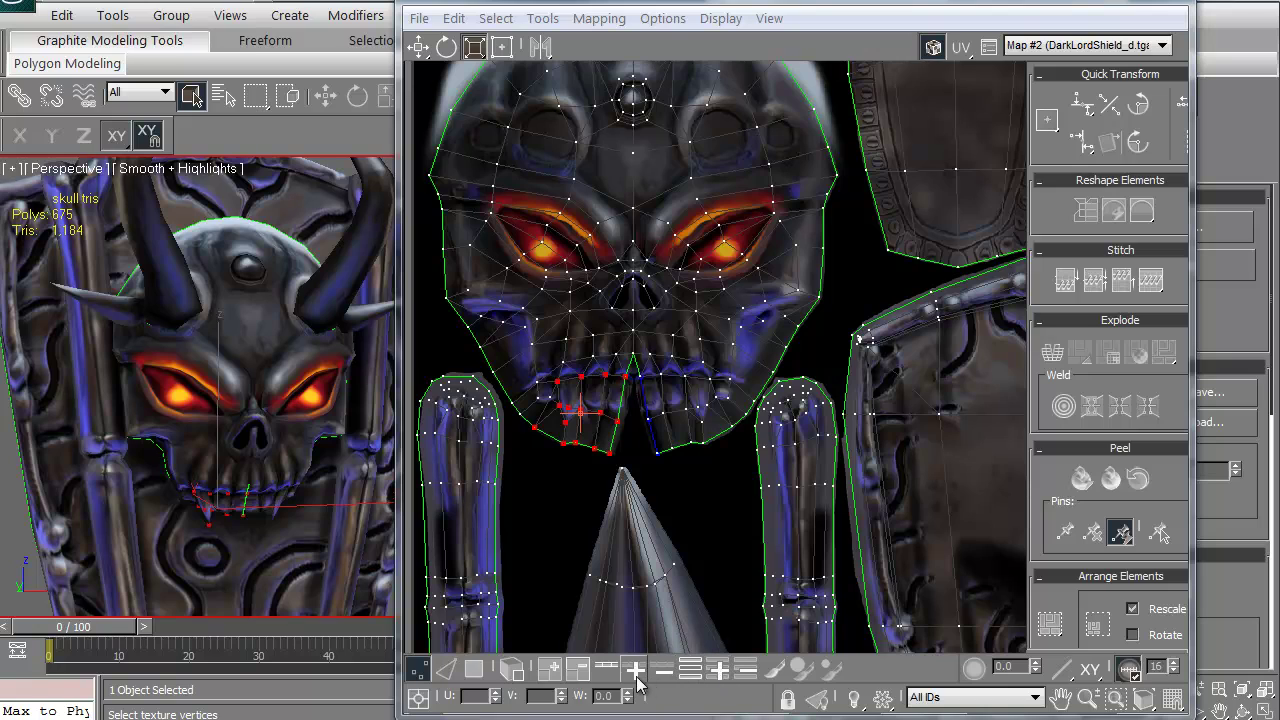
left_click(547, 672)
left_click(547, 672)
left_click(547, 672)
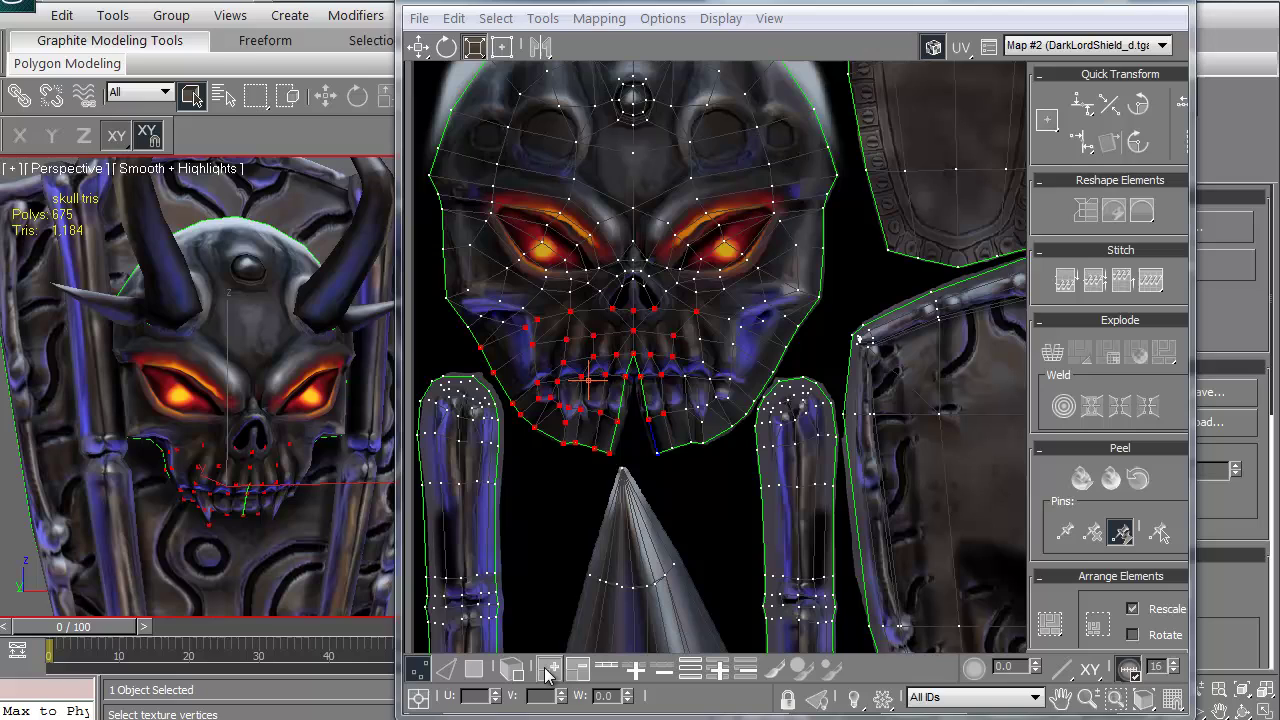
left_click(547, 672)
scroll(597, 464, "down", 2)
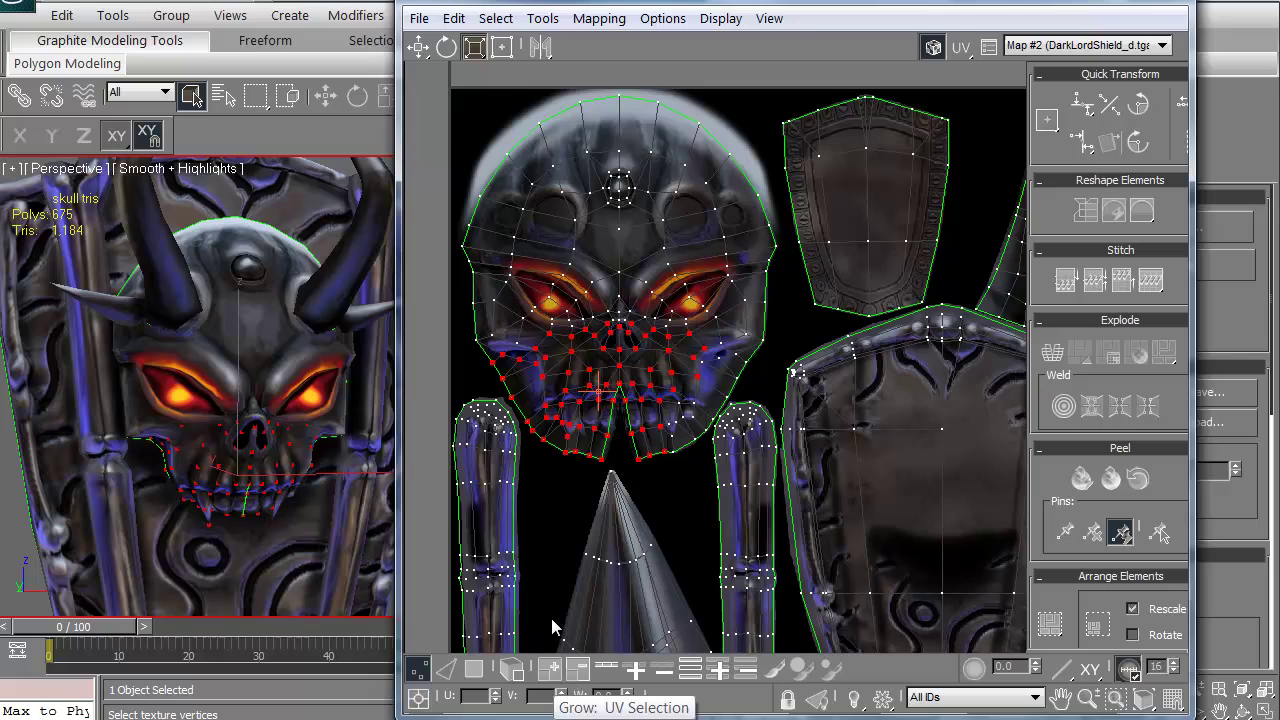
- Switch to edge selection and select the edges around the skull's outer left cheek corner
scroll(548, 448, "up", 3)
left_click(446, 669)
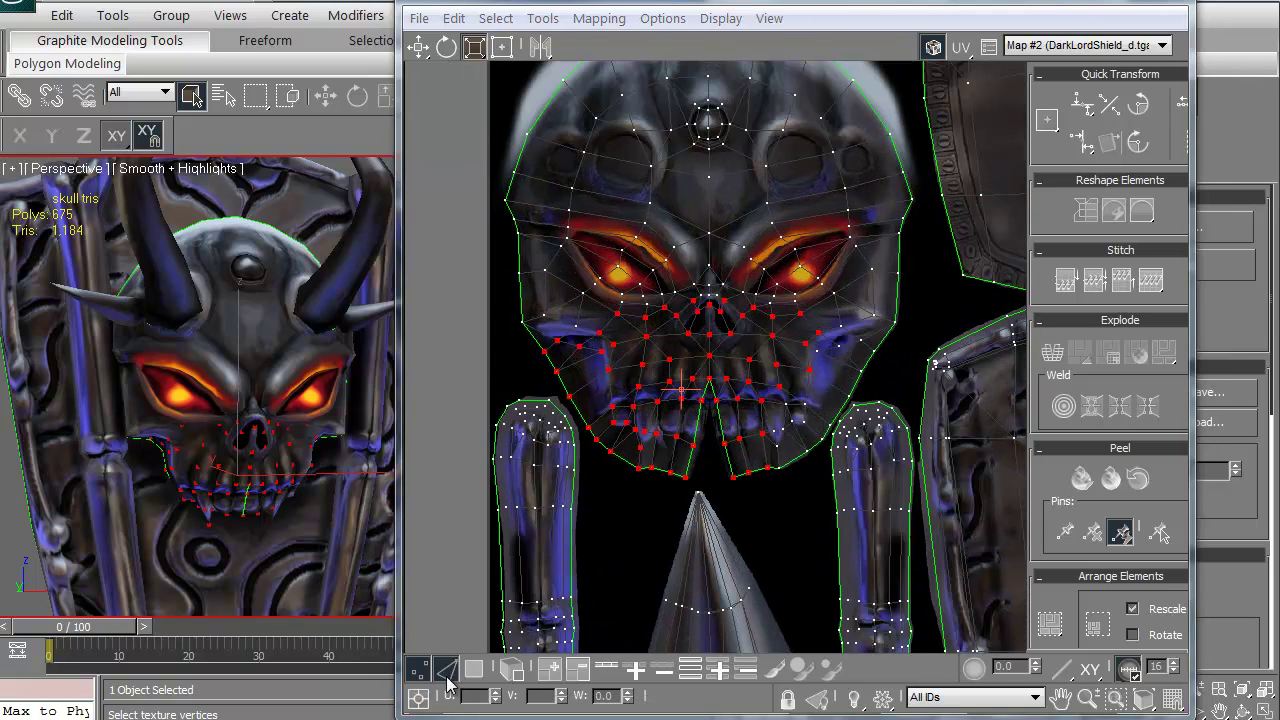
left_click(543, 328)
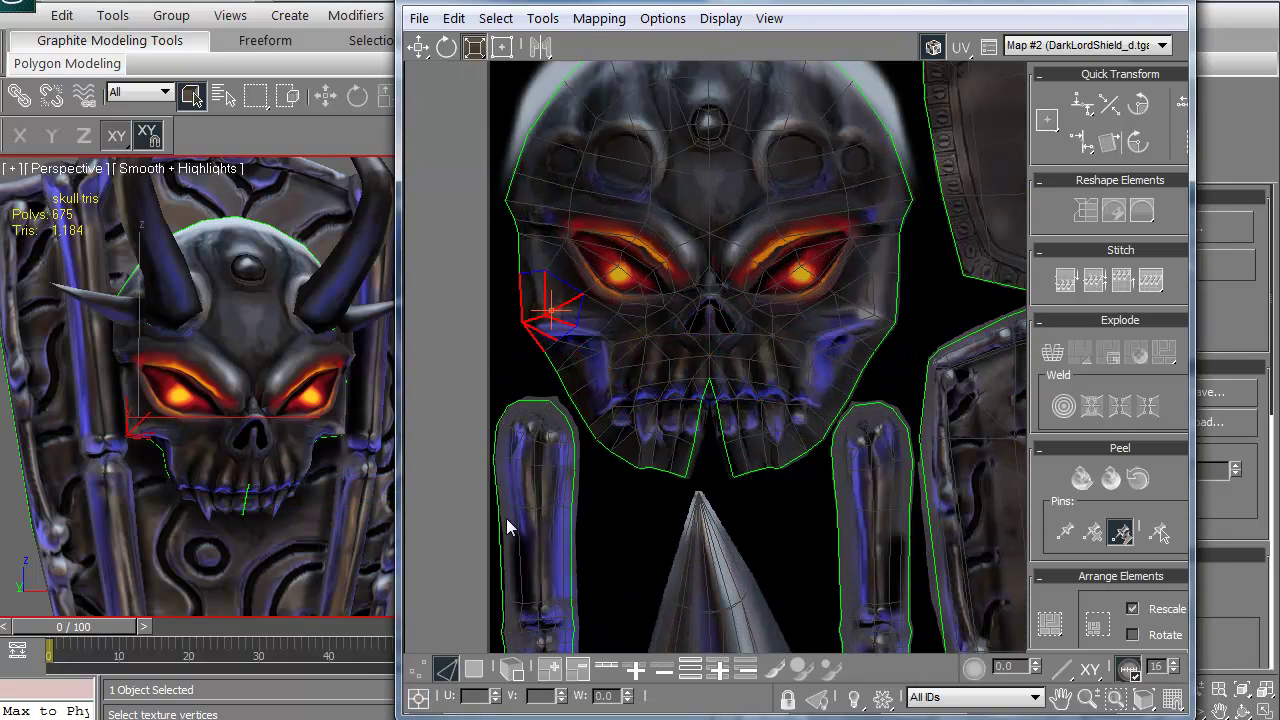
- Grow the cheek edge selection several times along the skull's outline, and shrink it back toward the cheek and left eye
left_click(552, 675)
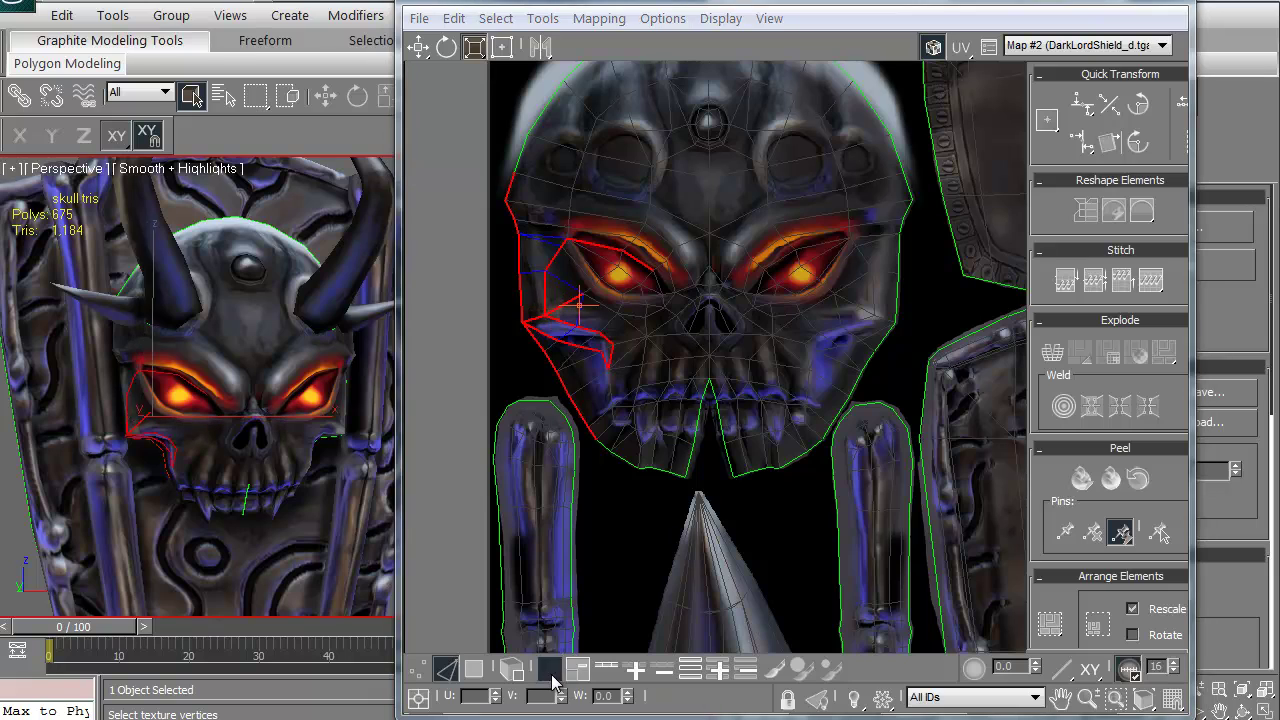
left_click(552, 675)
left_click(552, 675)
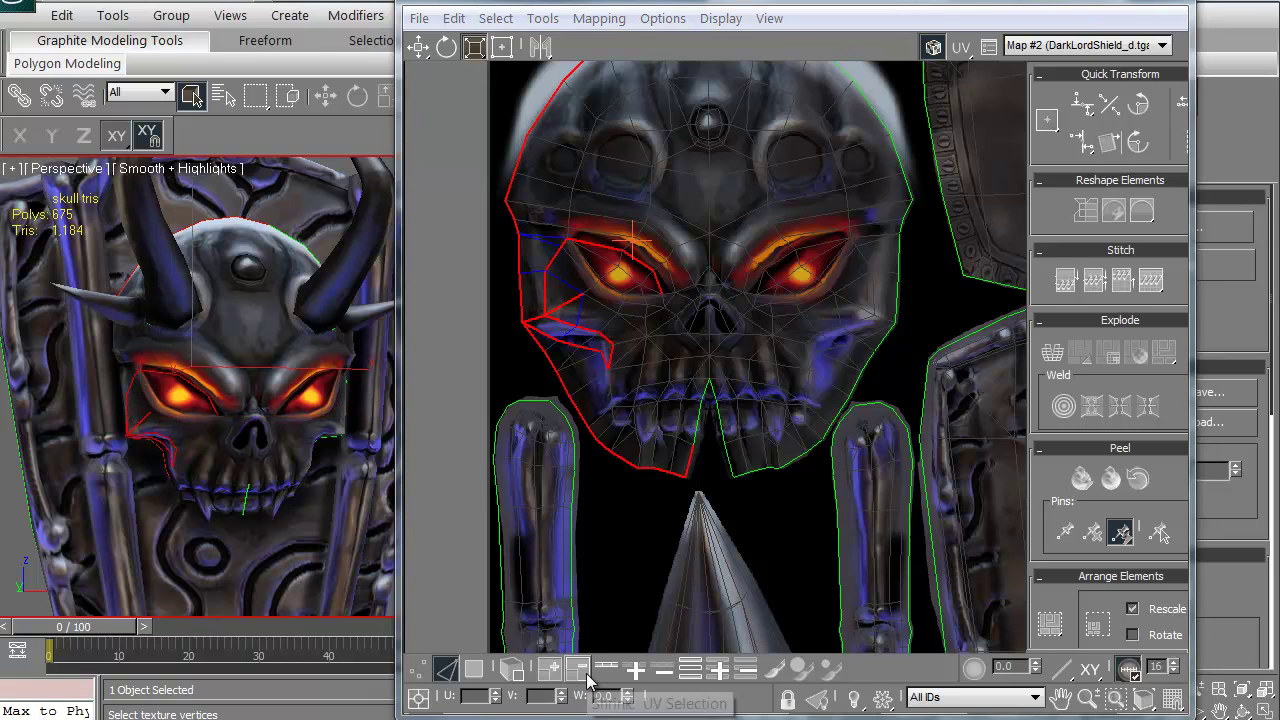
left_click(584, 674)
left_click(584, 674)
left_click(586, 676)
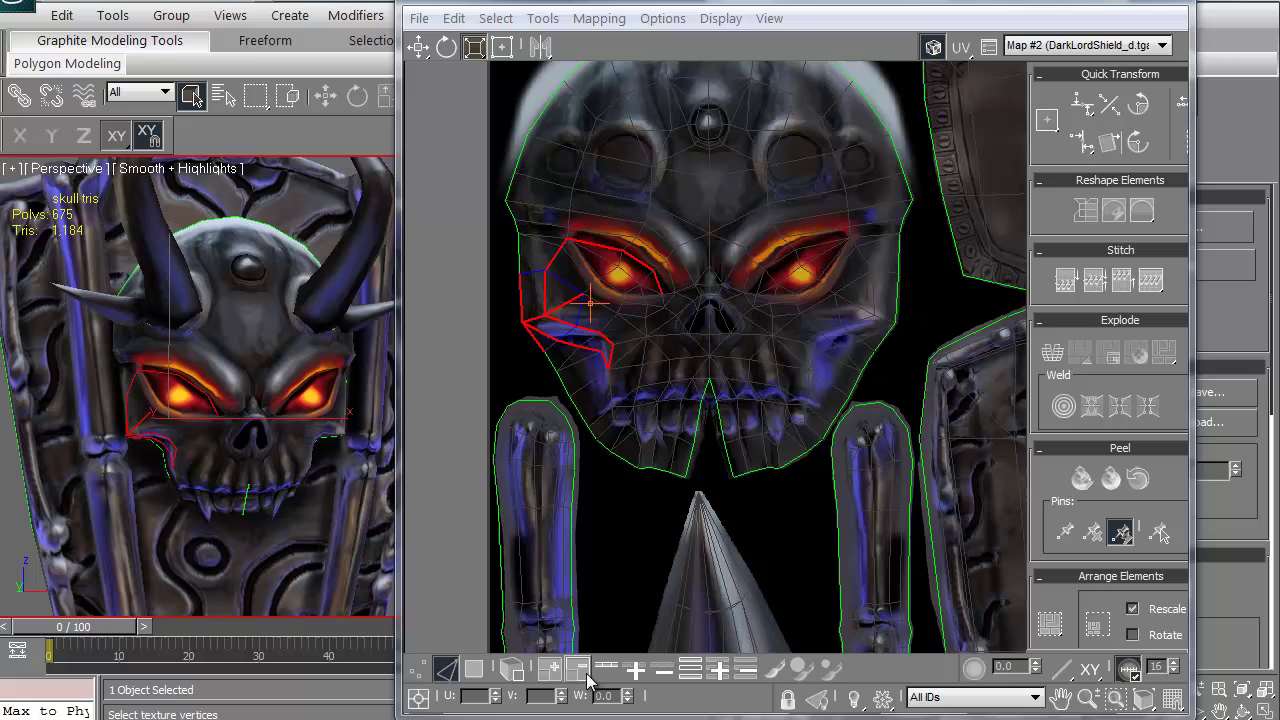
- Switch to polygon selection, select a single polygon on the skull's lower jaw, and grow the selection repeatedly up past the eyes
left_click(474, 669)
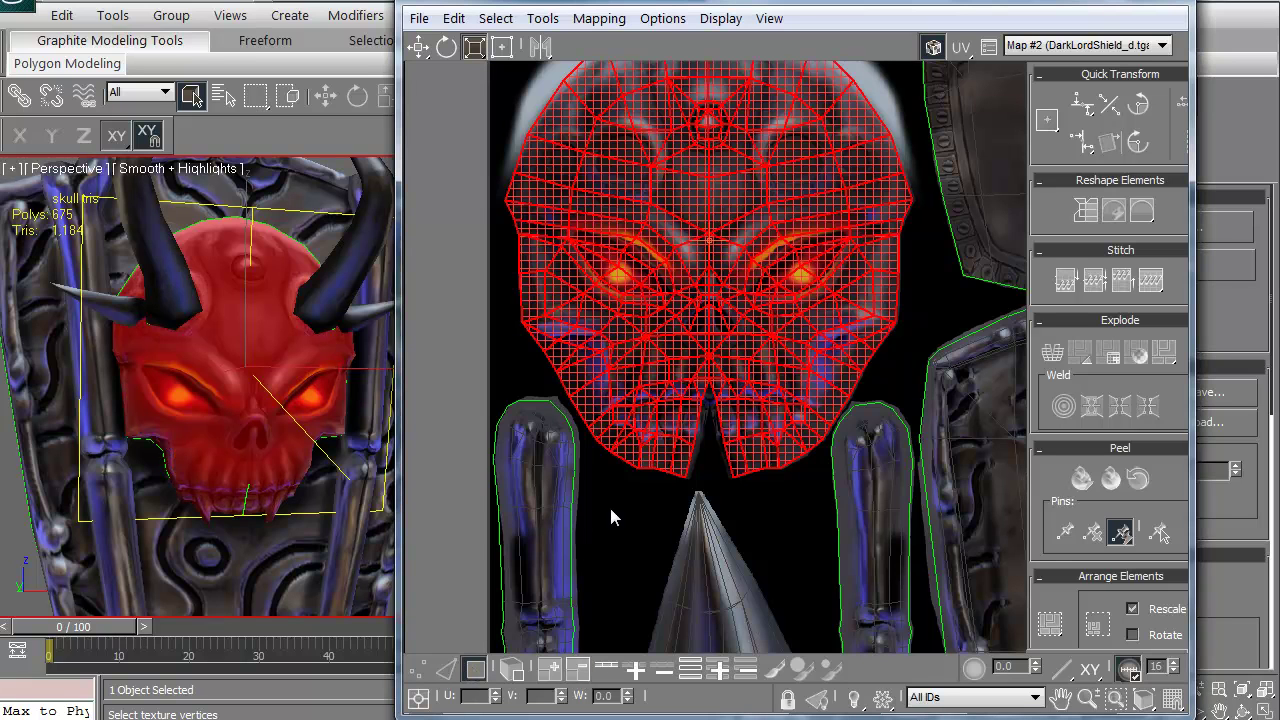
left_click(666, 457)
left_click(556, 670)
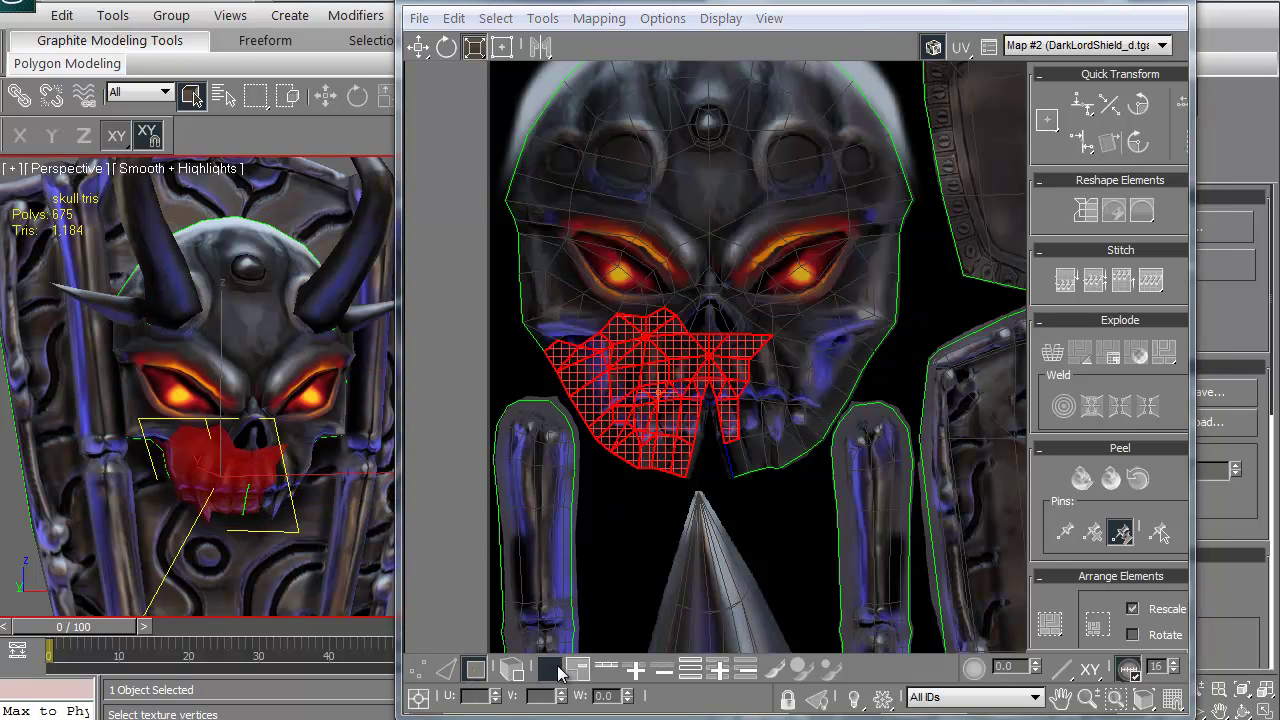
left_click(556, 670)
left_click(556, 670)
- Shrink the skull's polygon selection repeatedly down to the teeth along the lower jaw, and clear the selection
left_click(579, 670)
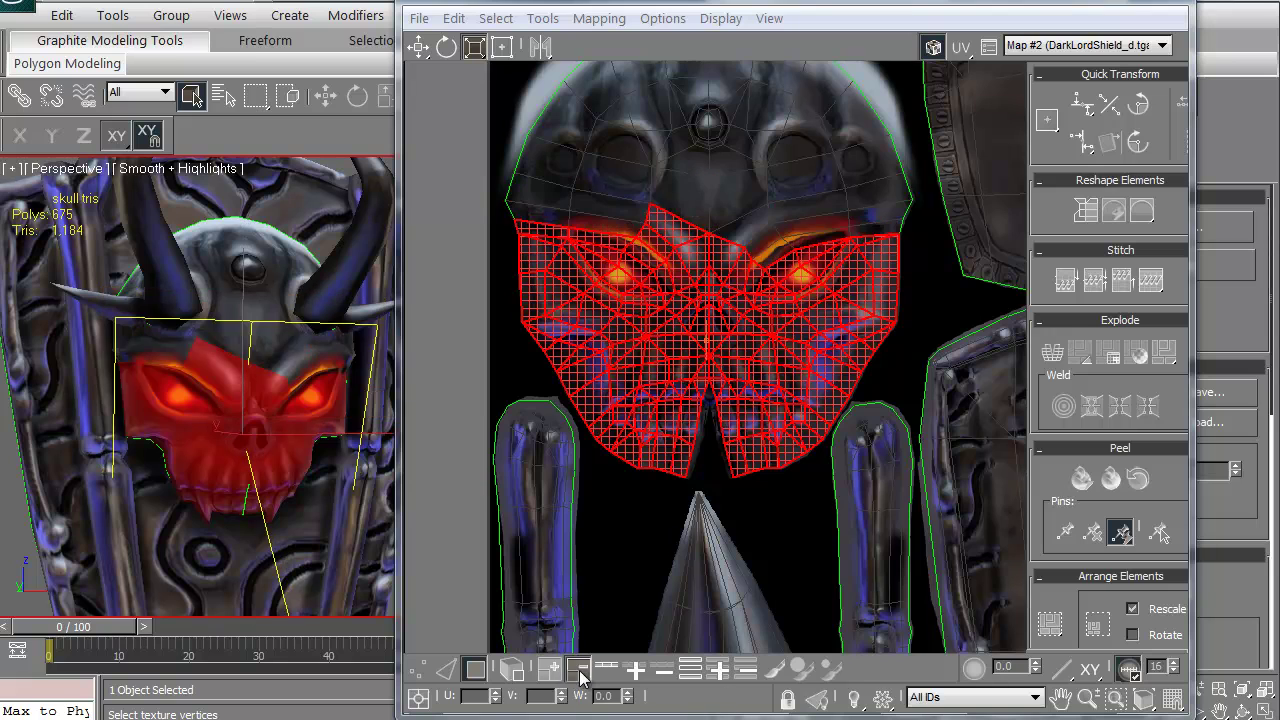
left_click(579, 670)
left_click(579, 670)
left_click(579, 670)
left_click(579, 670)
left_click(579, 670)
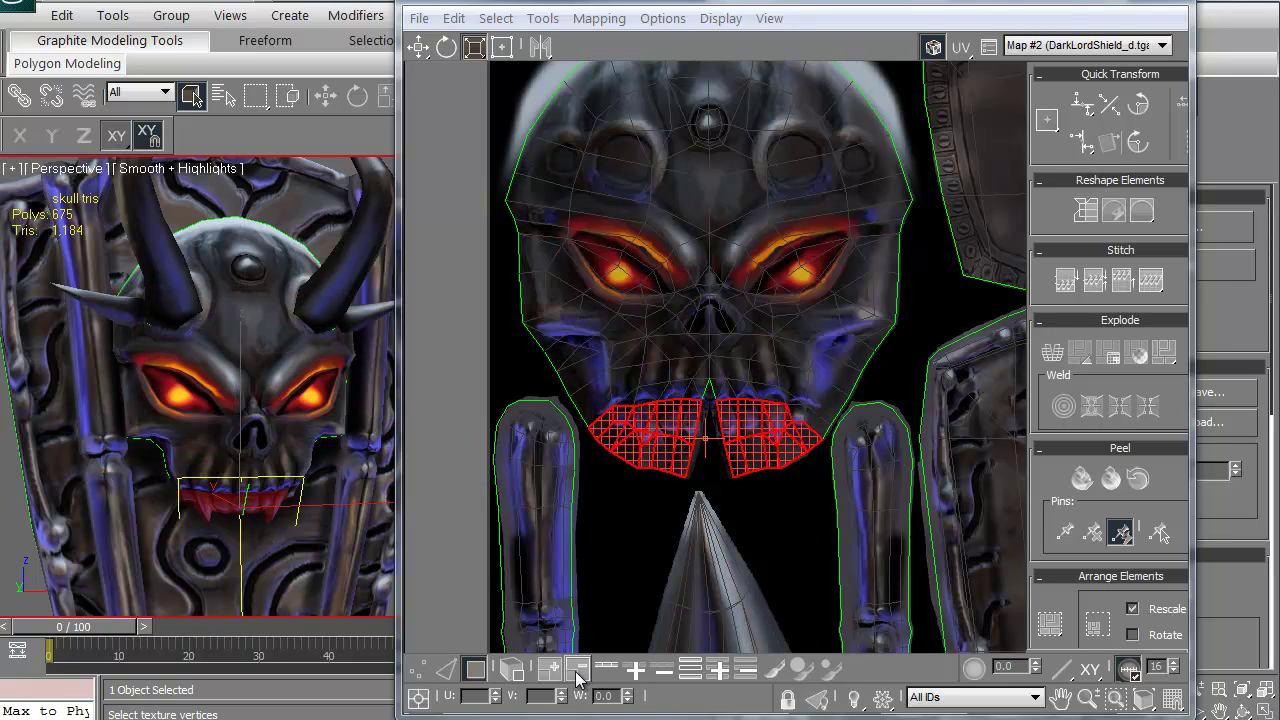
left_click(608, 566)
scroll(662, 431, "down", 5)
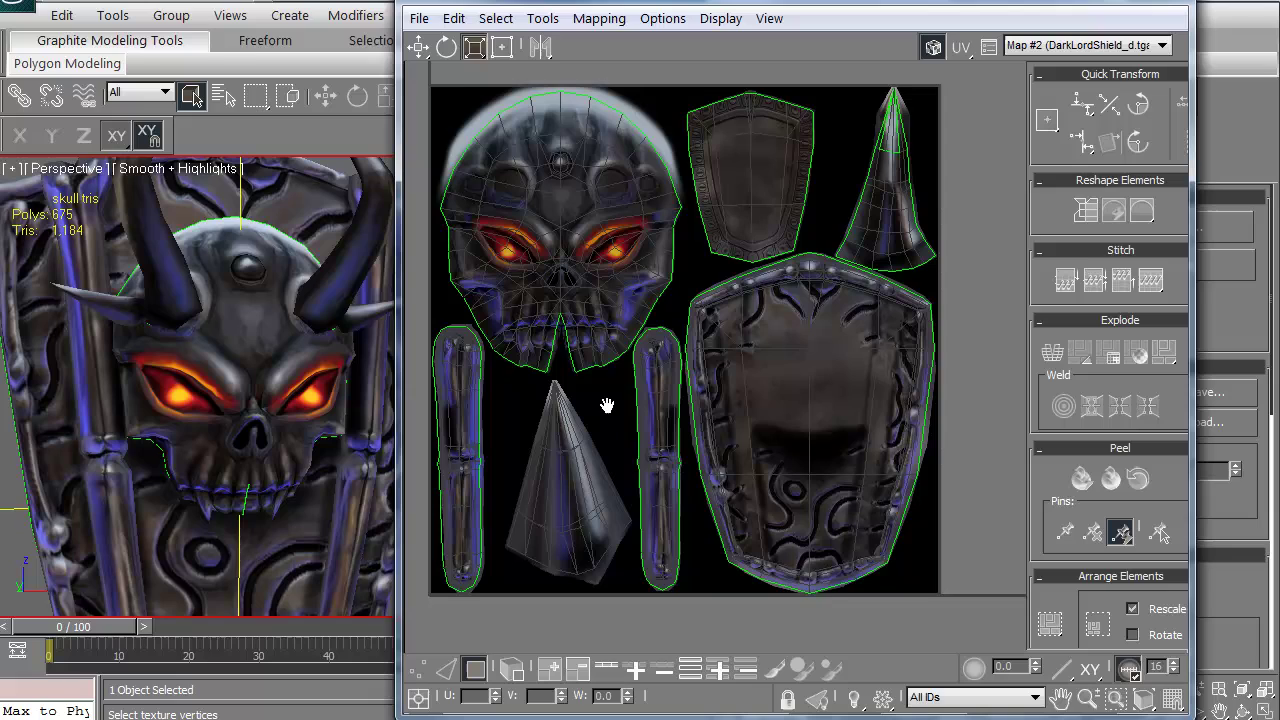
middle_click_drag(617, 508, 629, 506)
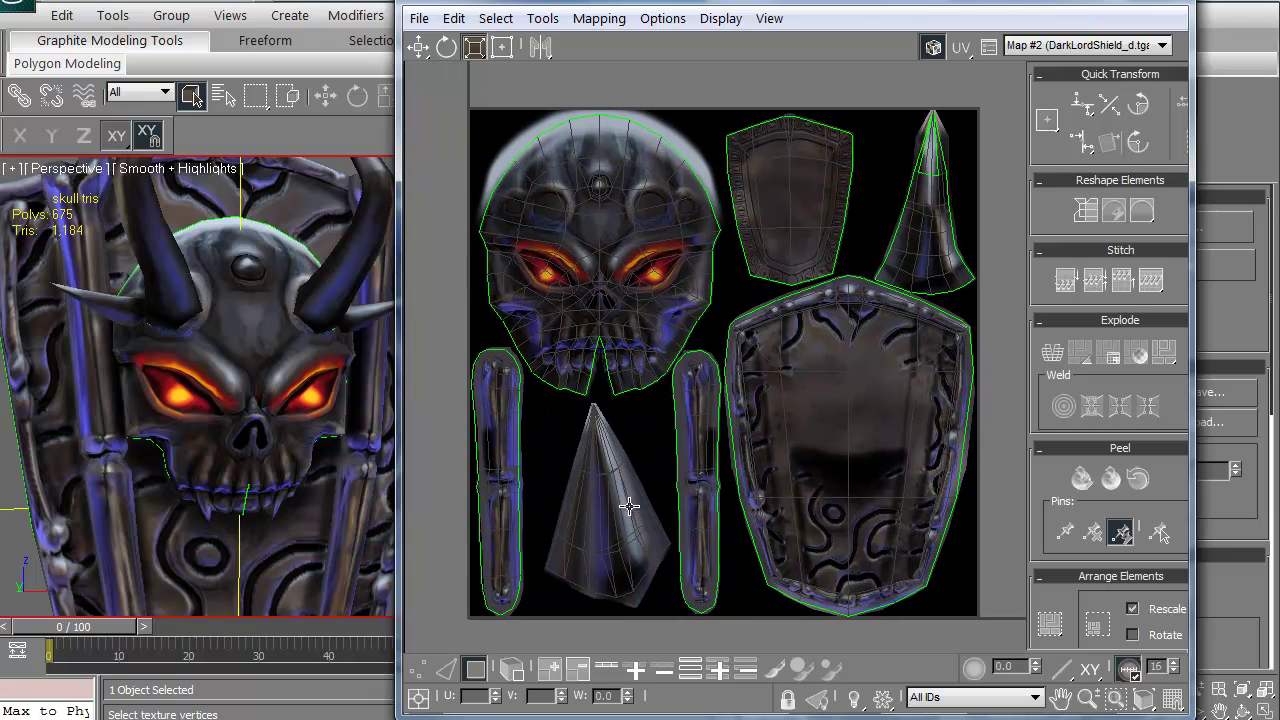